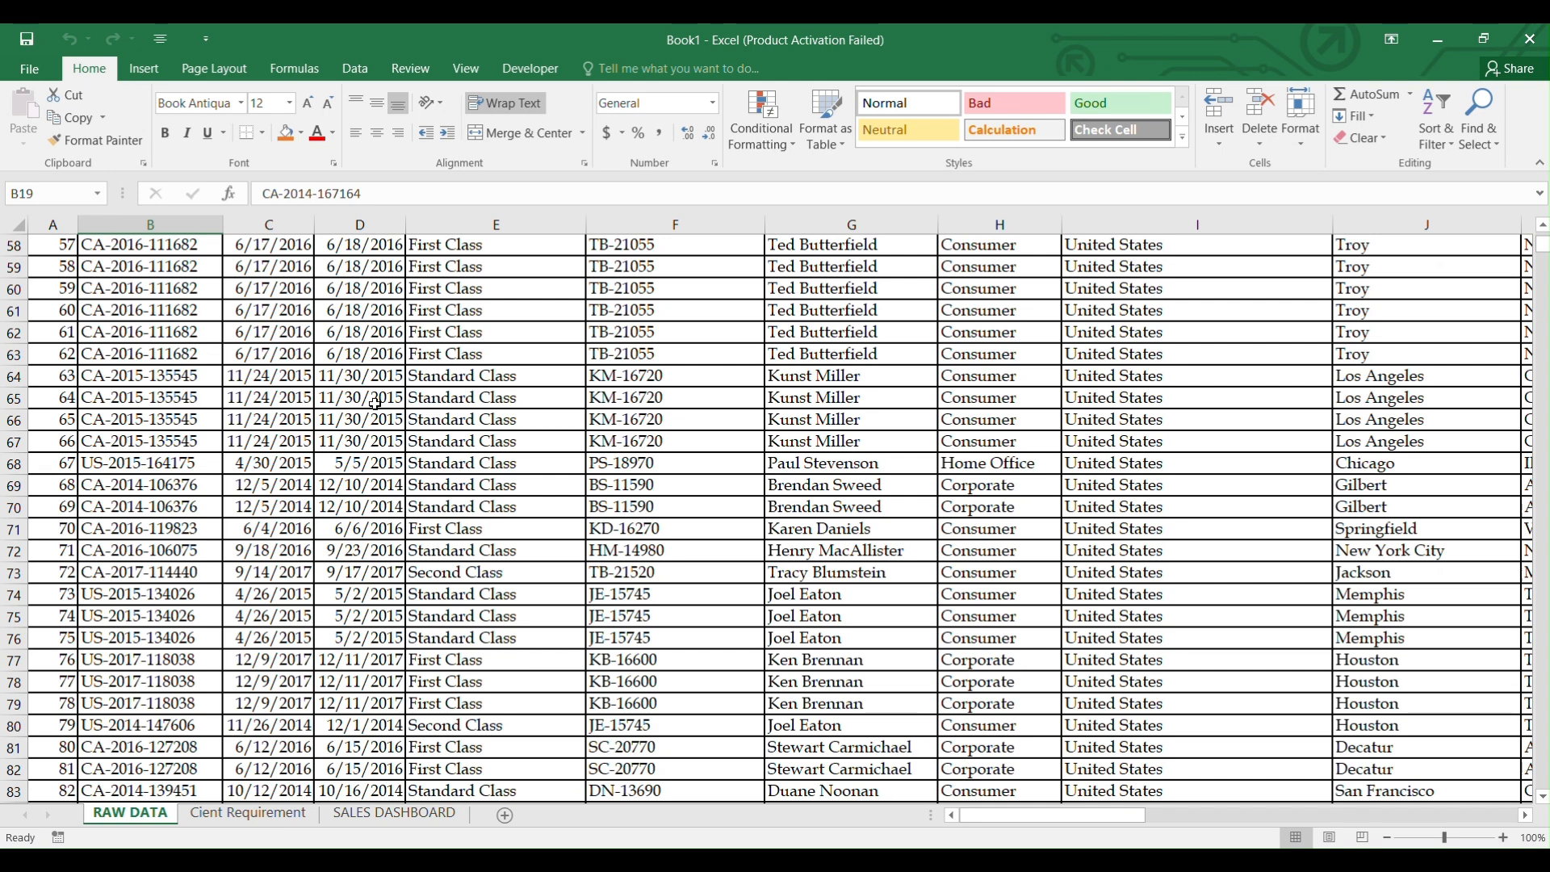
Examine the extent of the raw sales data, from the first to the last record and across to the Profit column.
{"action": "key", "text": "ctrl+shift+Down"}
{"action": "scroll", "coordinate": [374, 405], "scroll_direction": "down", "scroll_amount": 3}
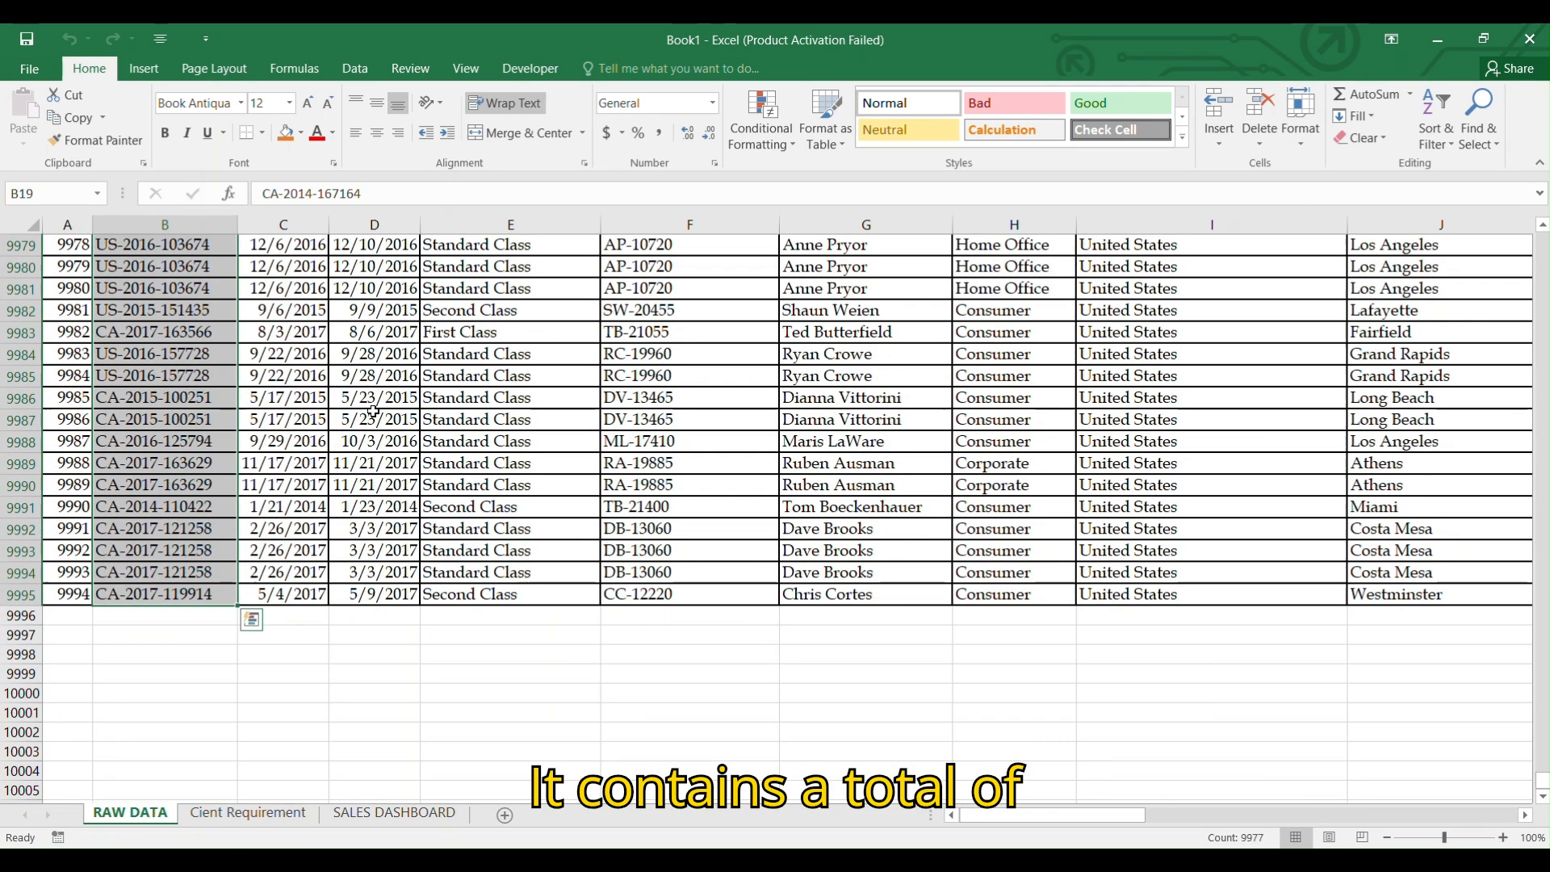
{"action": "left_click", "coordinate": [124, 659]}
{"action": "left_click", "coordinate": [158, 558]}
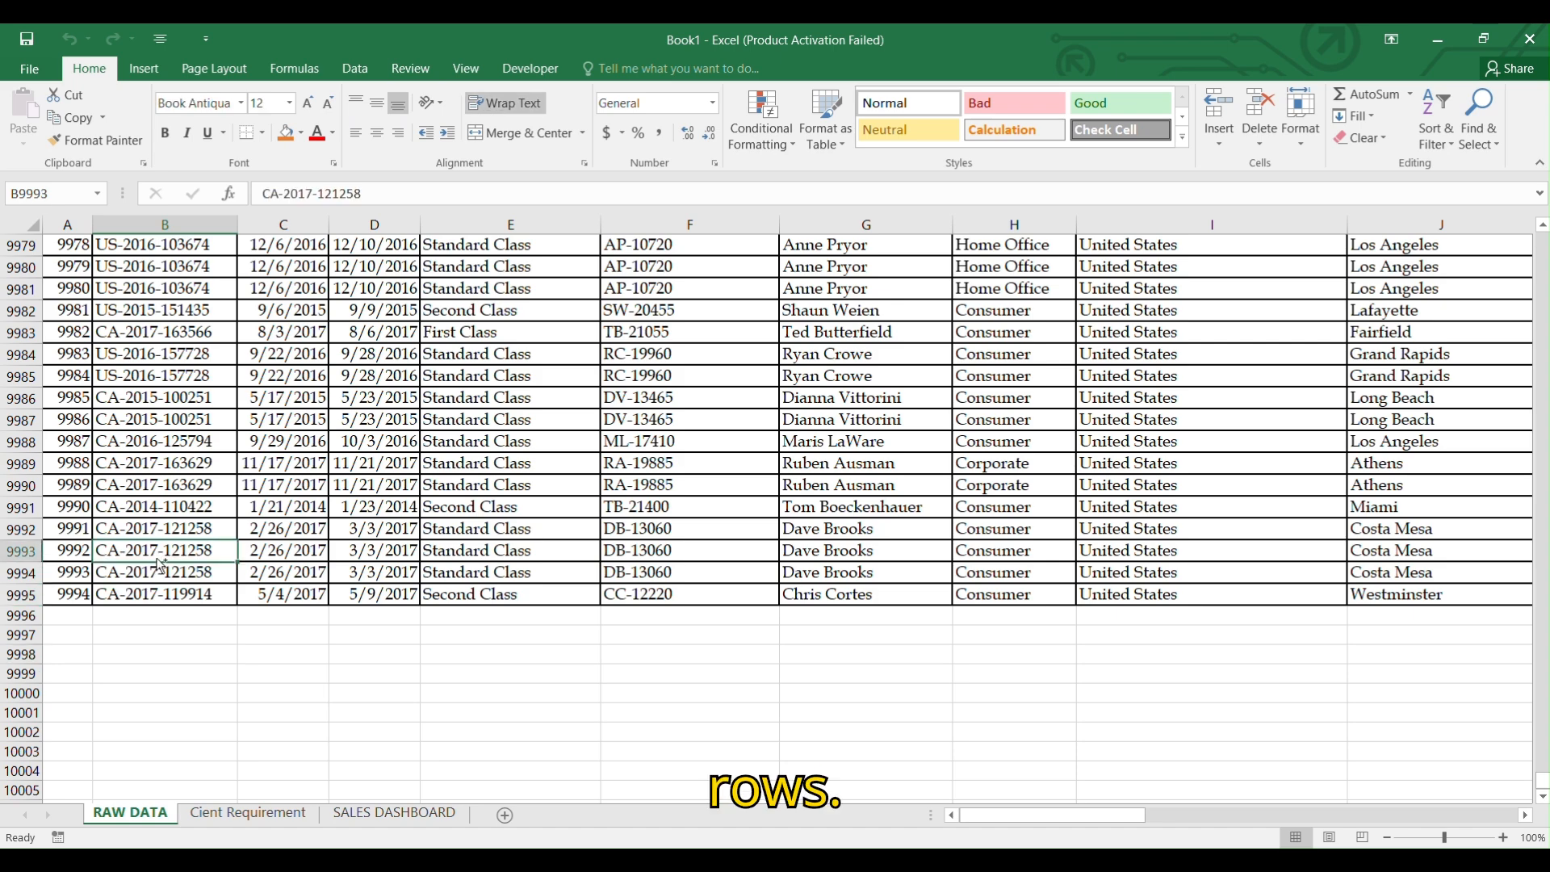
{"action": "key", "text": "ctrl+shift+Up"}
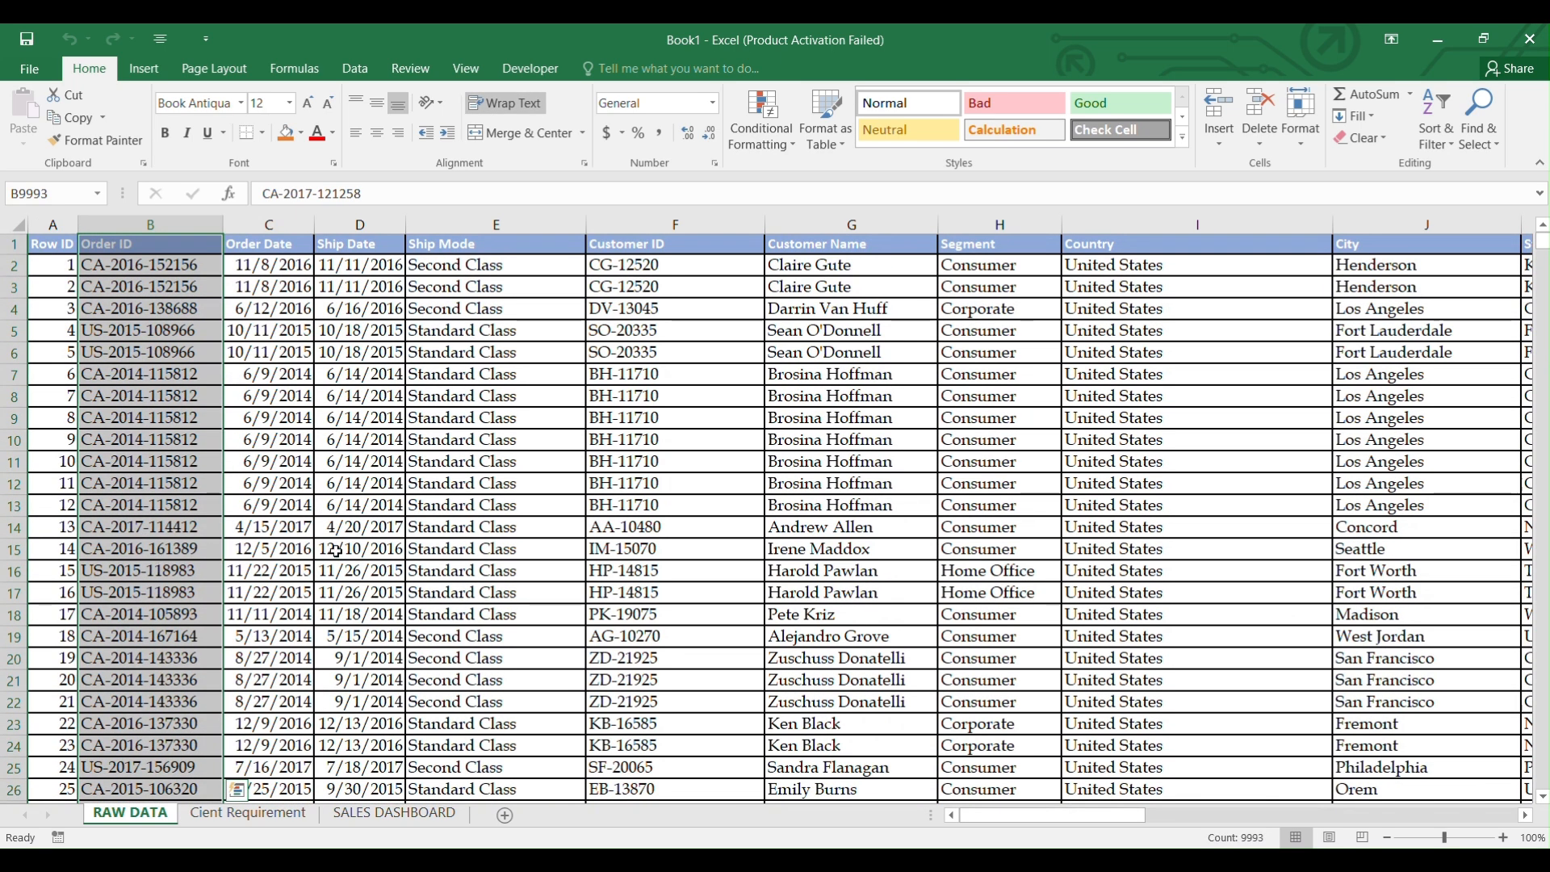
{"action": "left_click", "coordinate": [335, 551]}
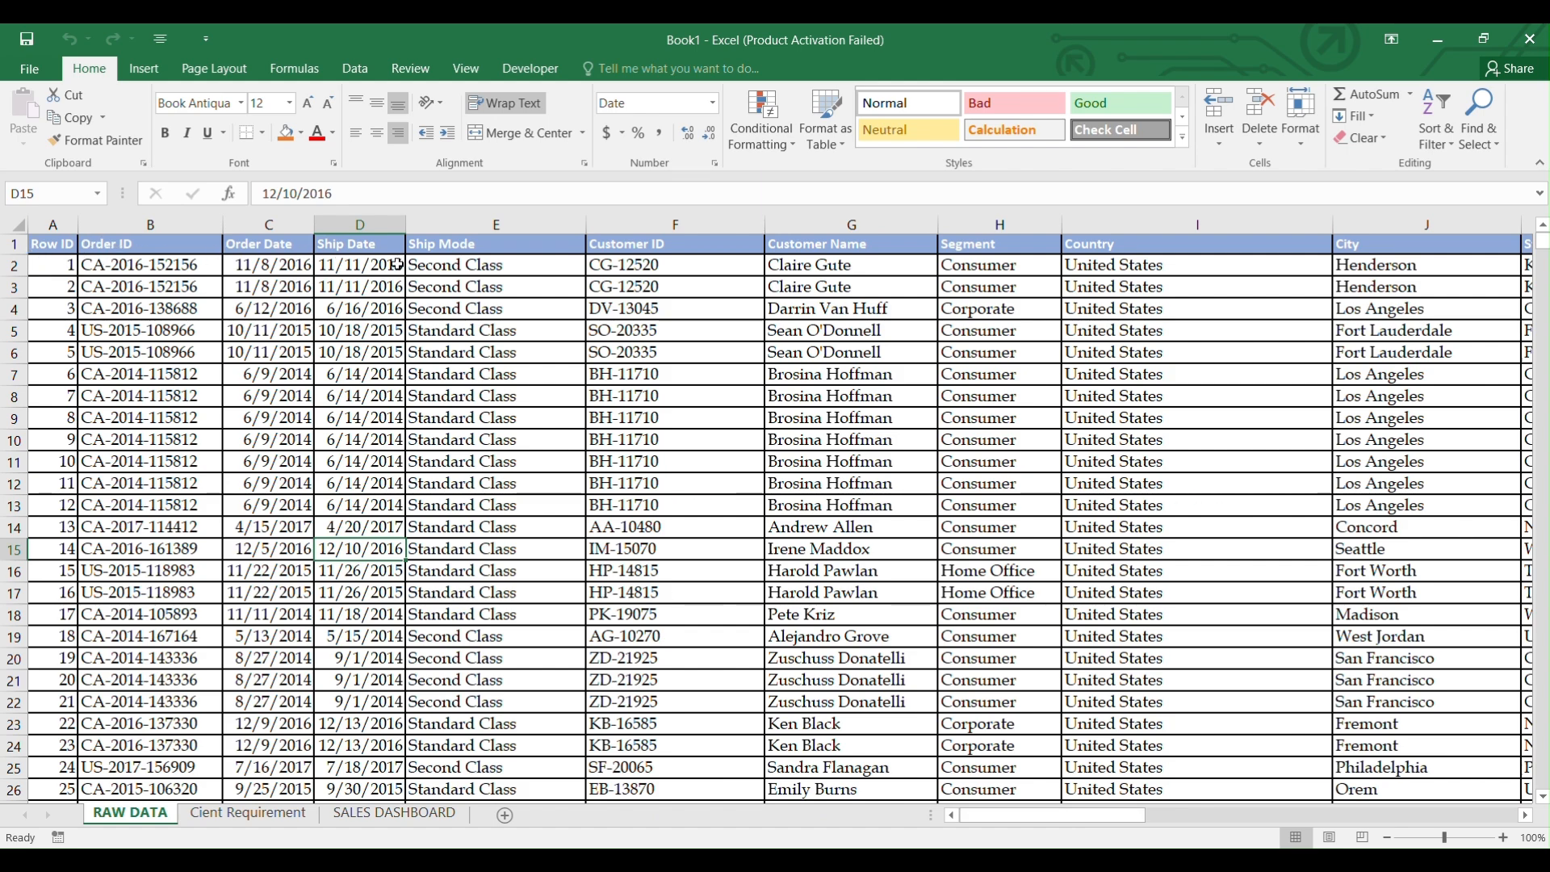
{"action": "left_click_drag", "start_coordinate": [1107, 814], "coordinate": [1523, 810]}
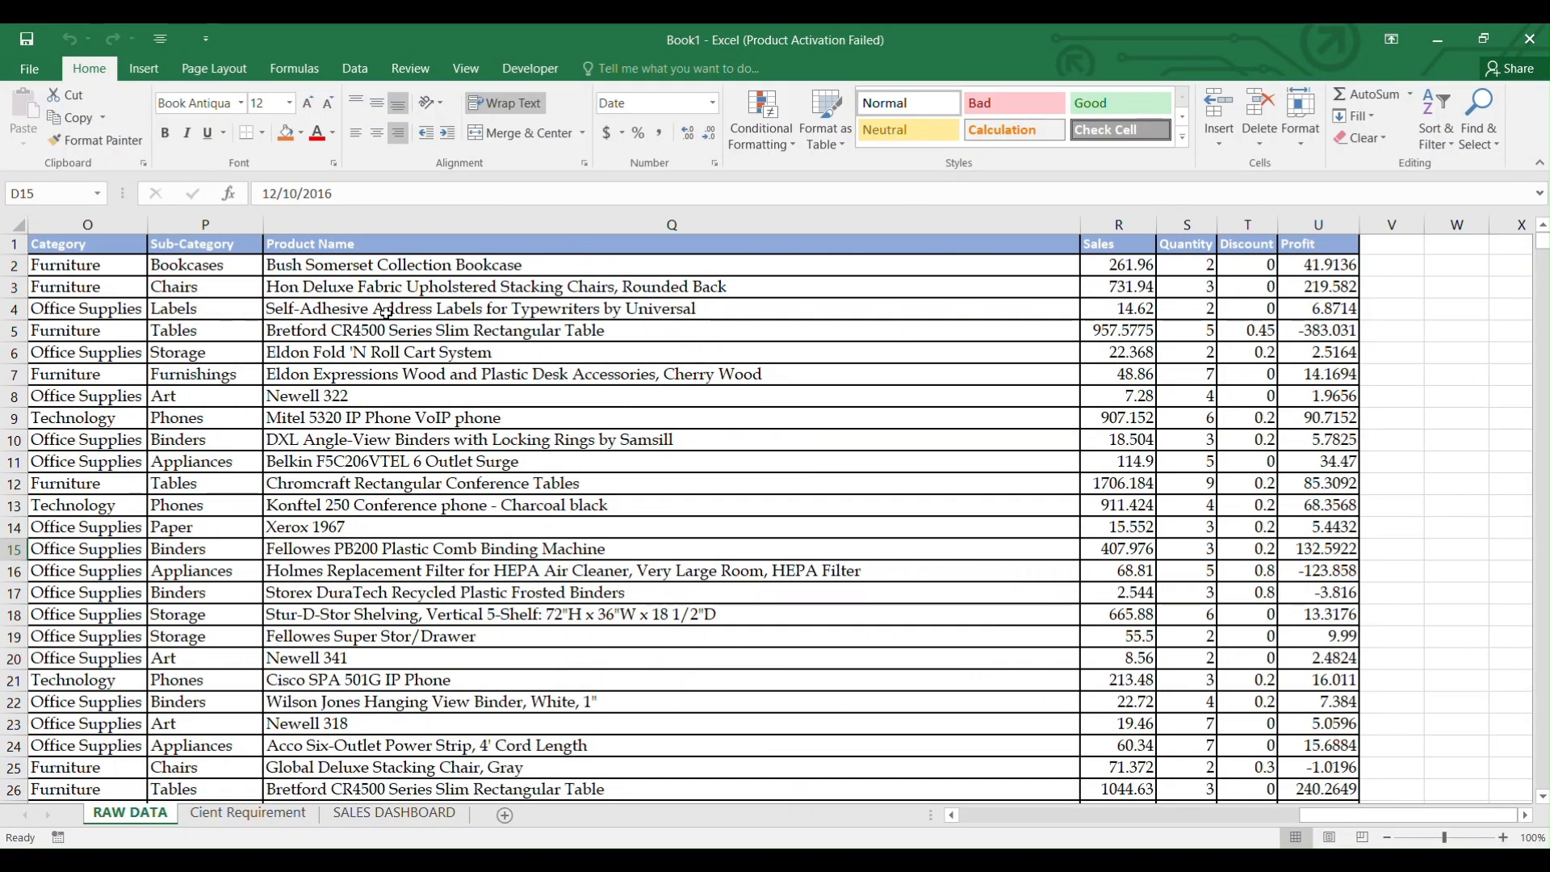
Read the client requirement on the Cient Requirement sheet and view the SALES DASHBOARD sheet.
{"action": "left_click", "coordinate": [260, 821]}
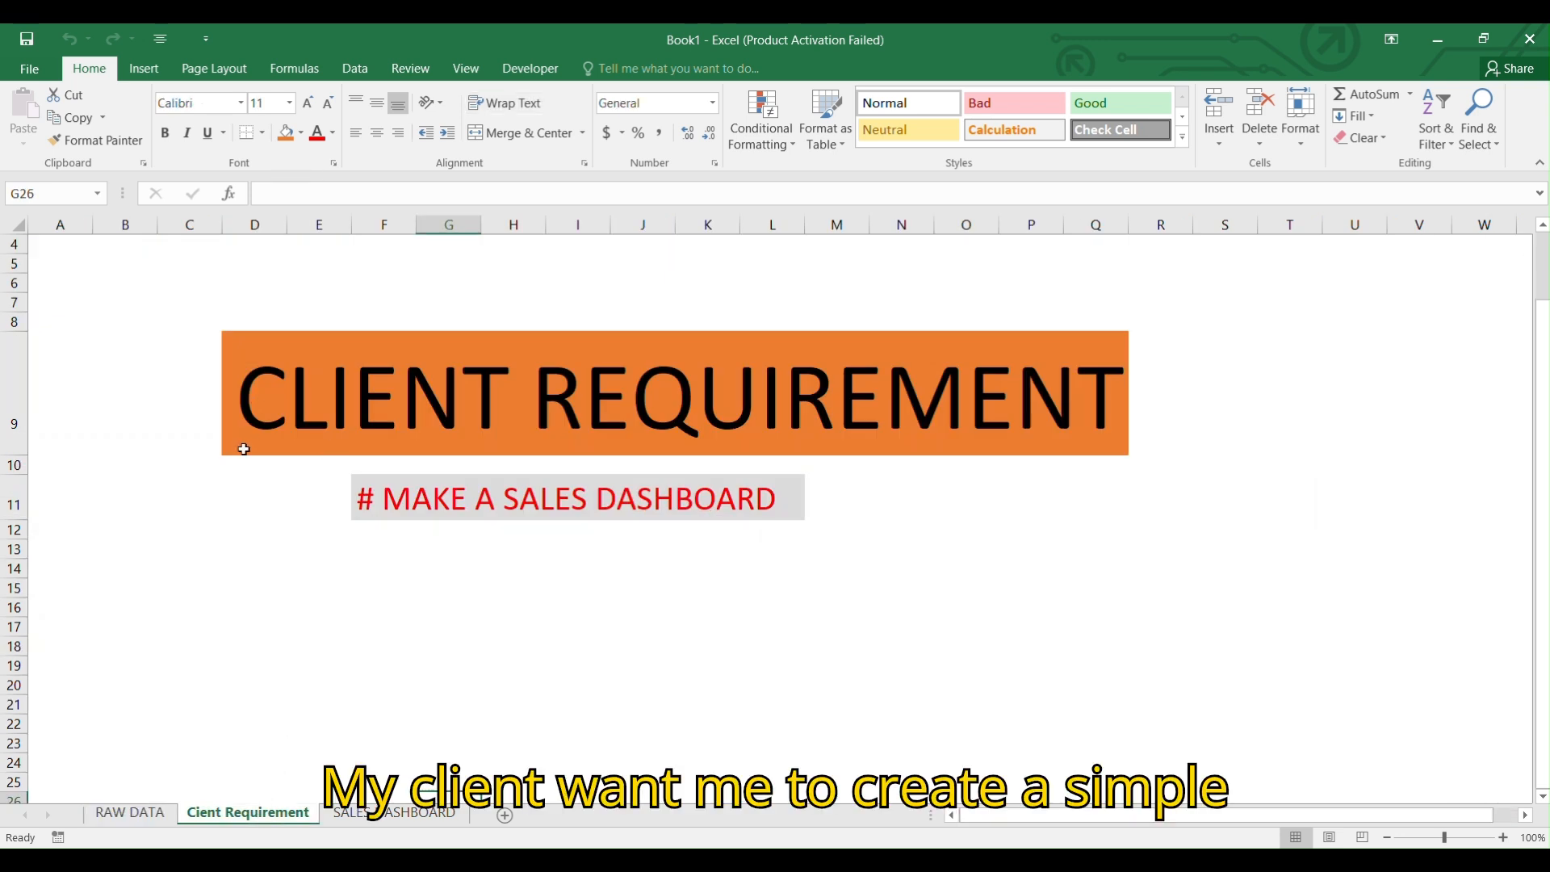
{"action": "left_click_drag", "start_coordinate": [236, 447], "coordinate": [1093, 436]}
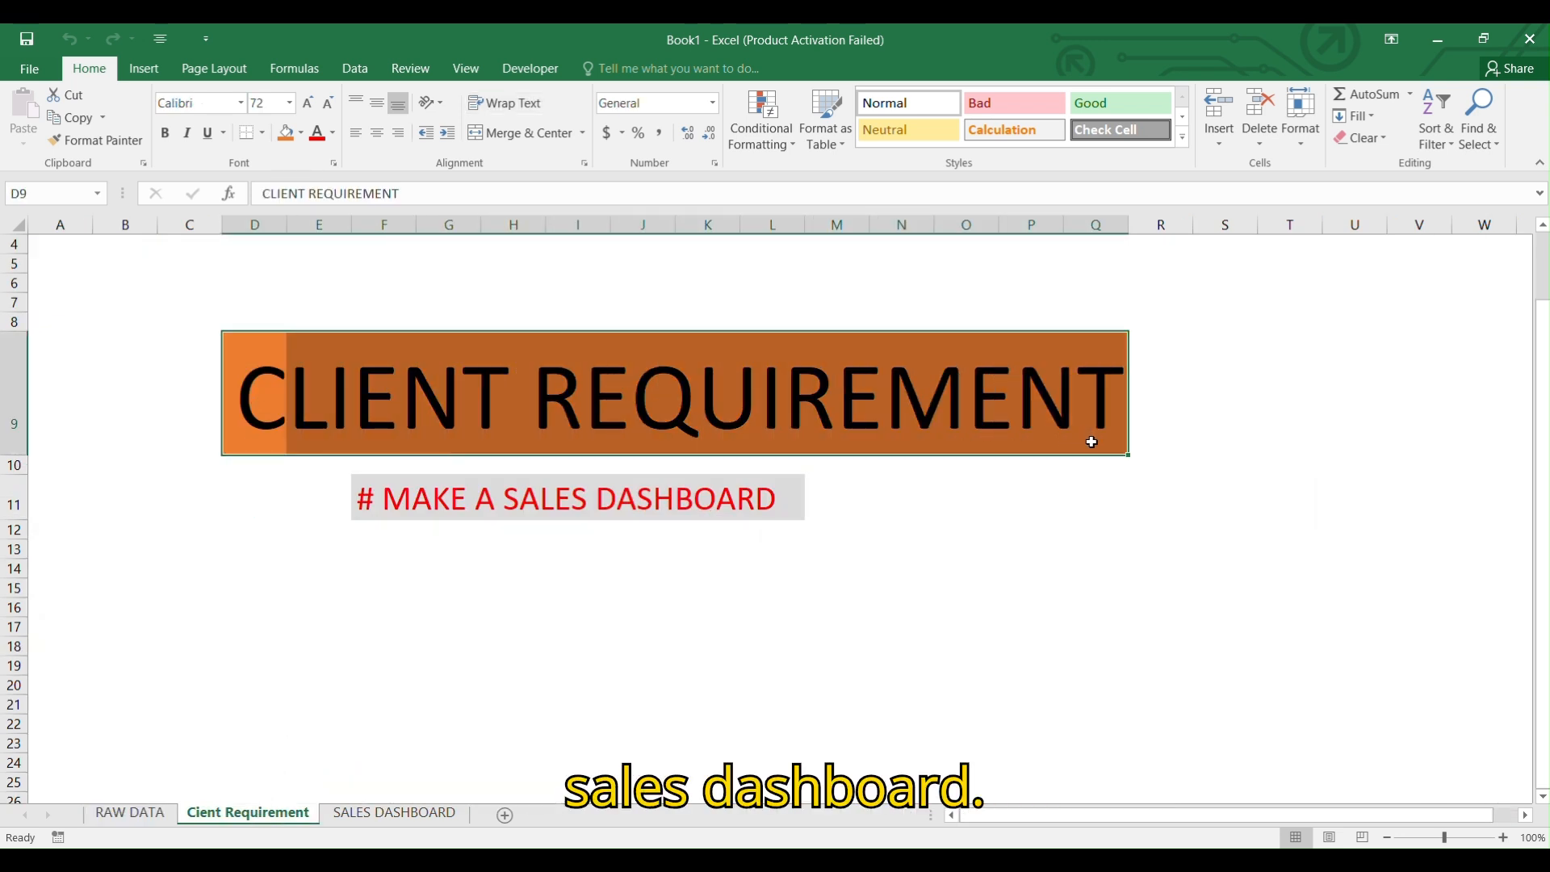
{"action": "left_click", "coordinate": [1036, 565]}
{"action": "left_click_drag", "start_coordinate": [358, 530], "coordinate": [798, 531]}
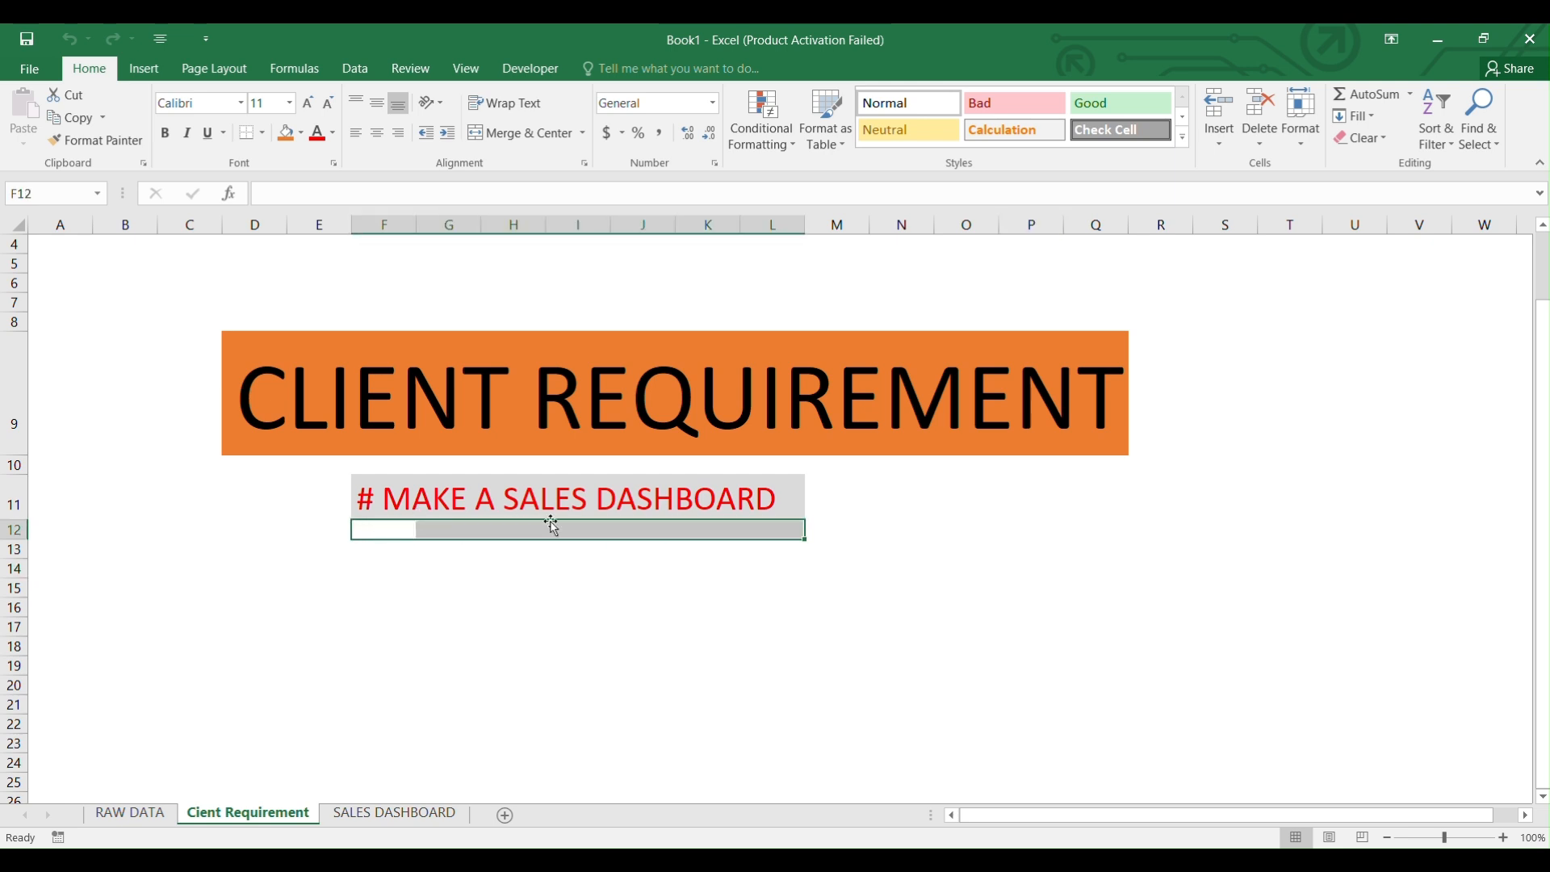
{"action": "left_click", "coordinate": [973, 525]}
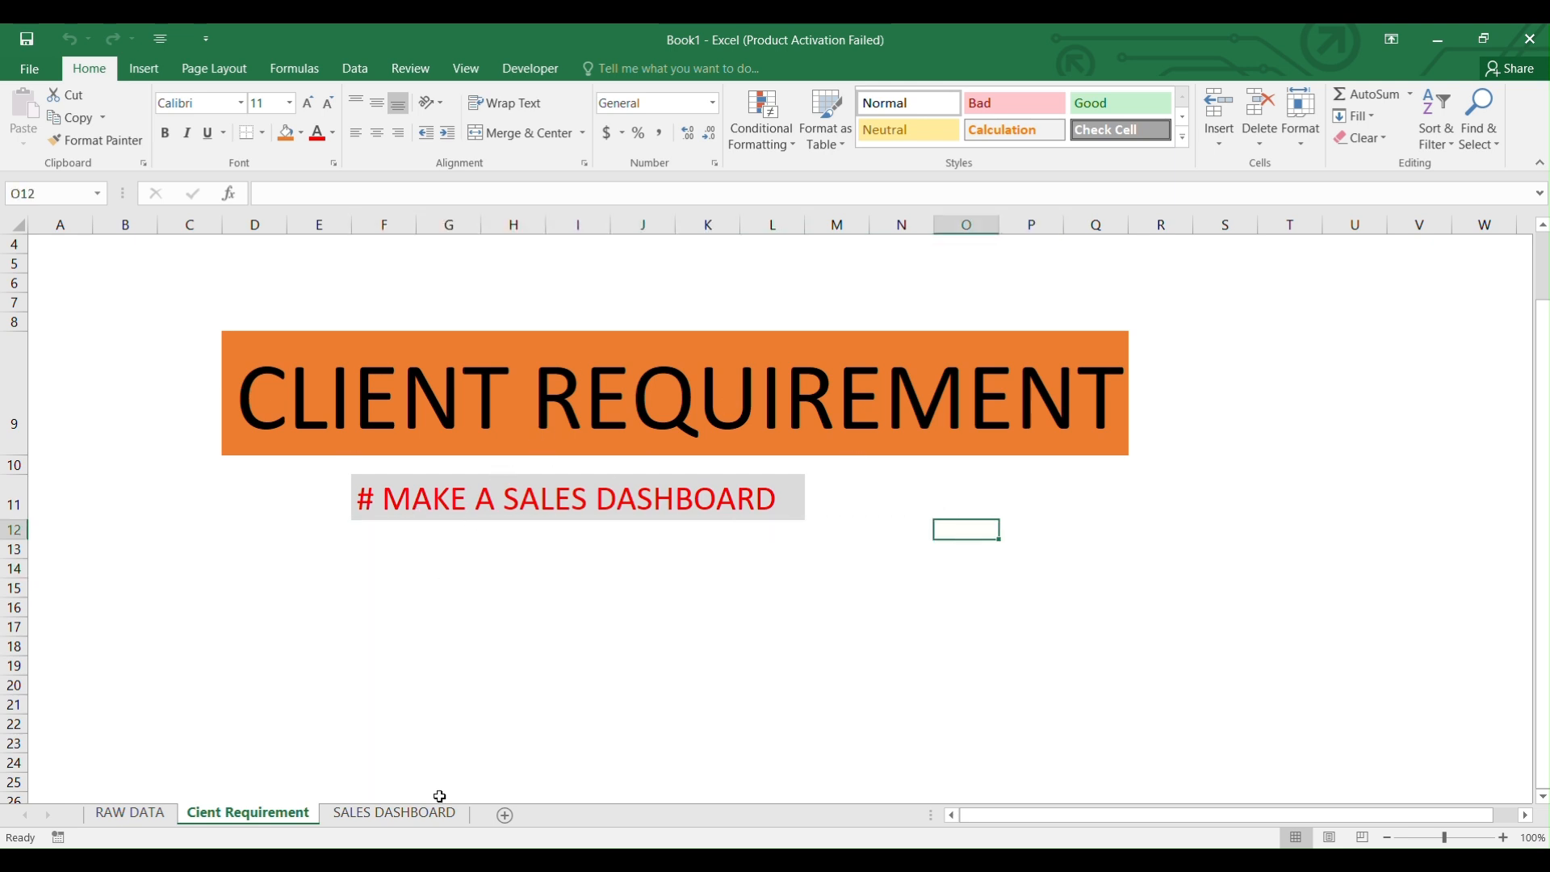
{"action": "left_click", "coordinate": [394, 813]}
Create a PivotTable from the whole RAW DATA range, placed on the existing SALES DASHBOARD sheet at cell B8.
{"action": "left_click", "coordinate": [131, 814]}
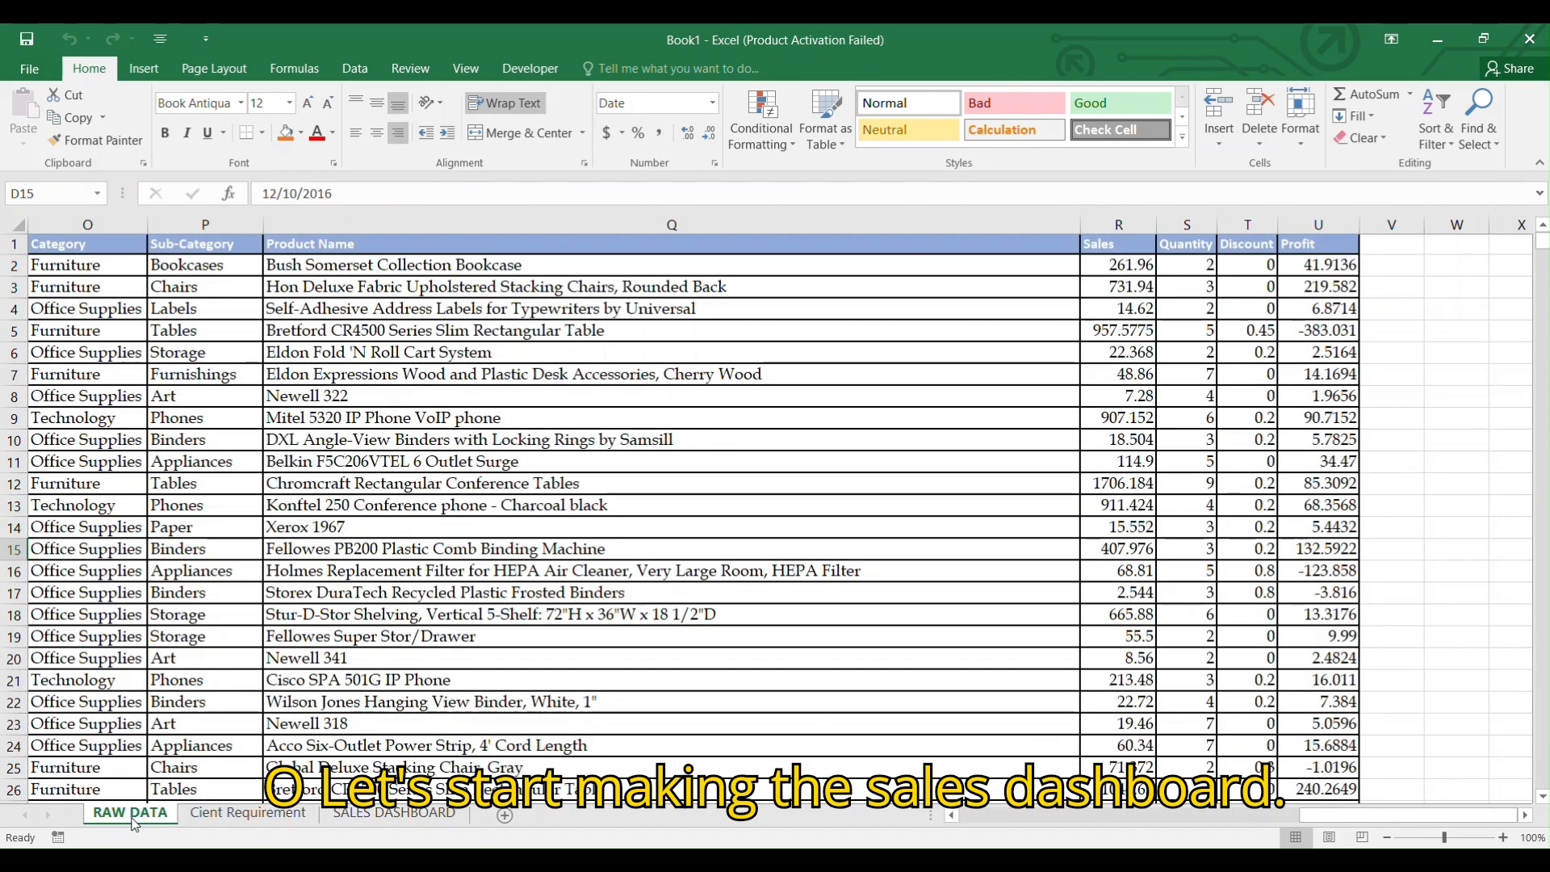
{"action": "left_click", "coordinate": [132, 383]}
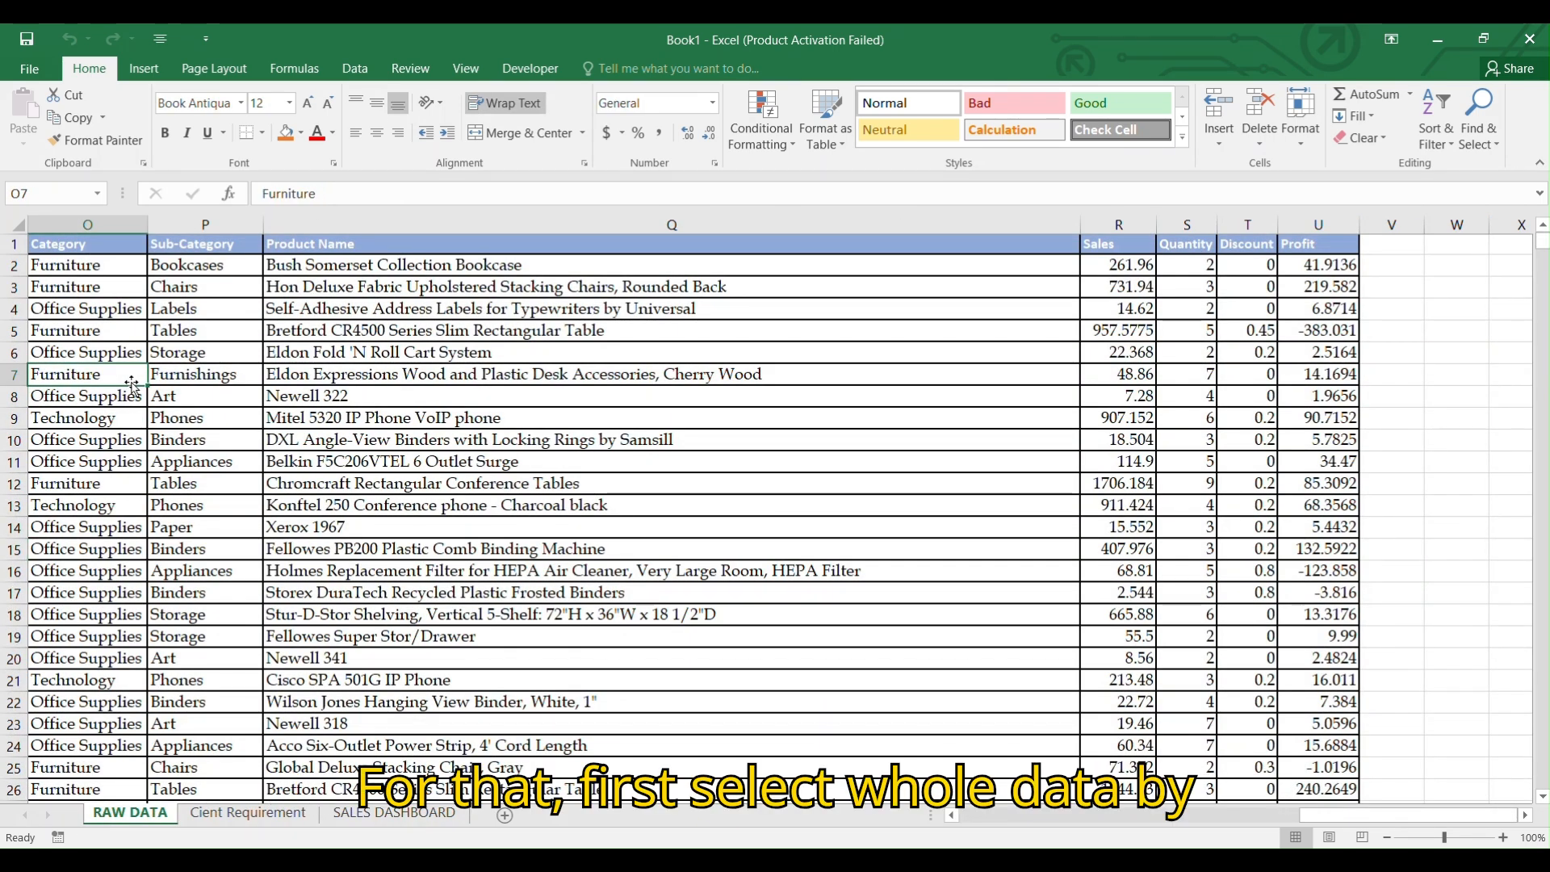
{"action": "key", "text": "ctrl+a"}
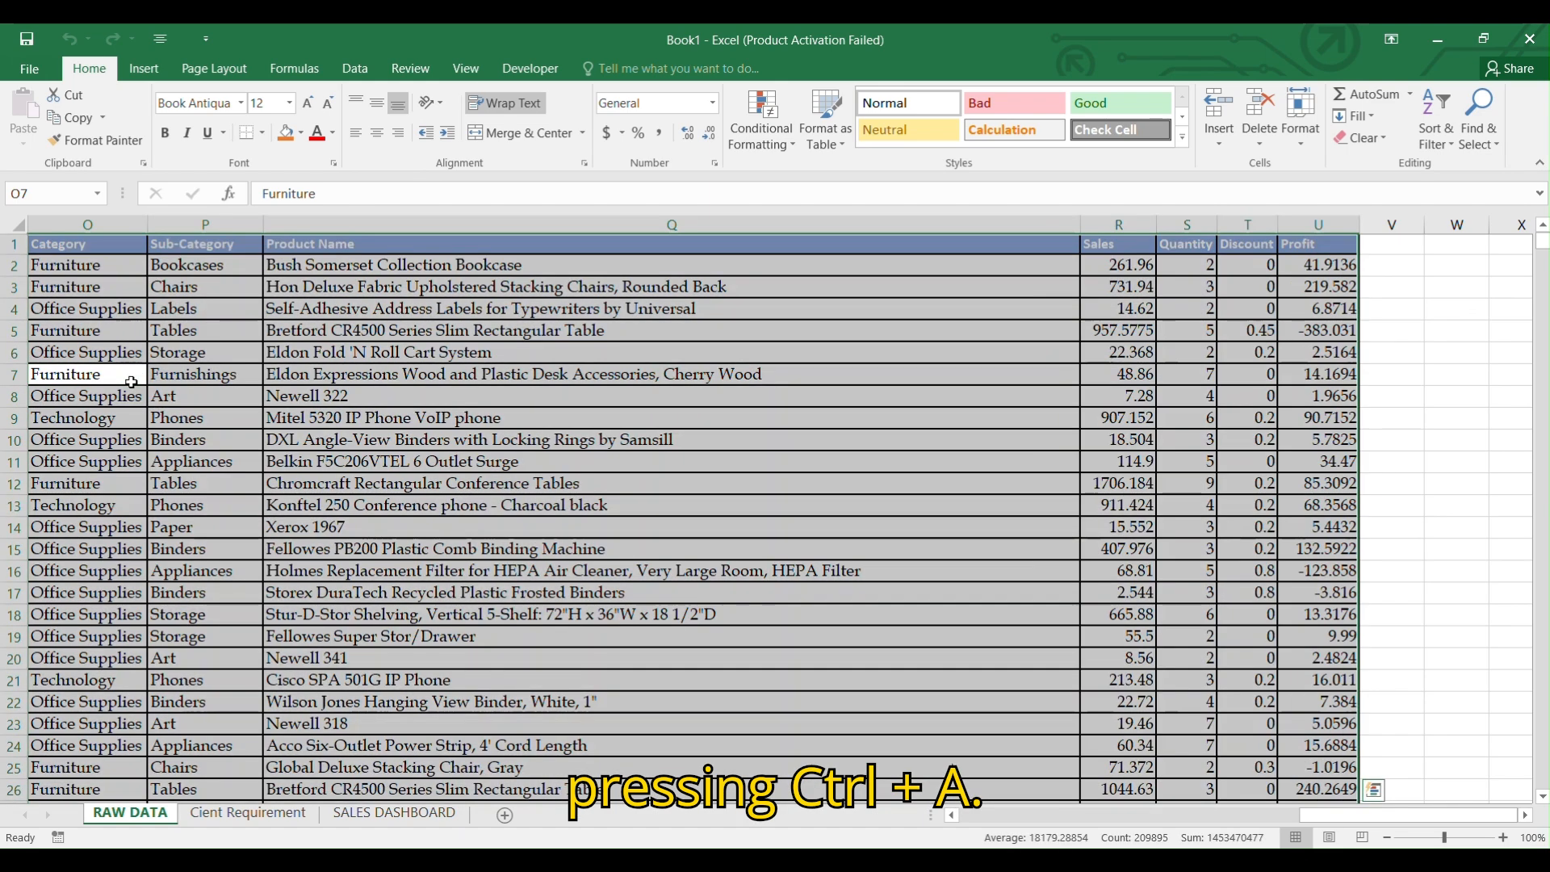
{"action": "left_click", "coordinate": [143, 68]}
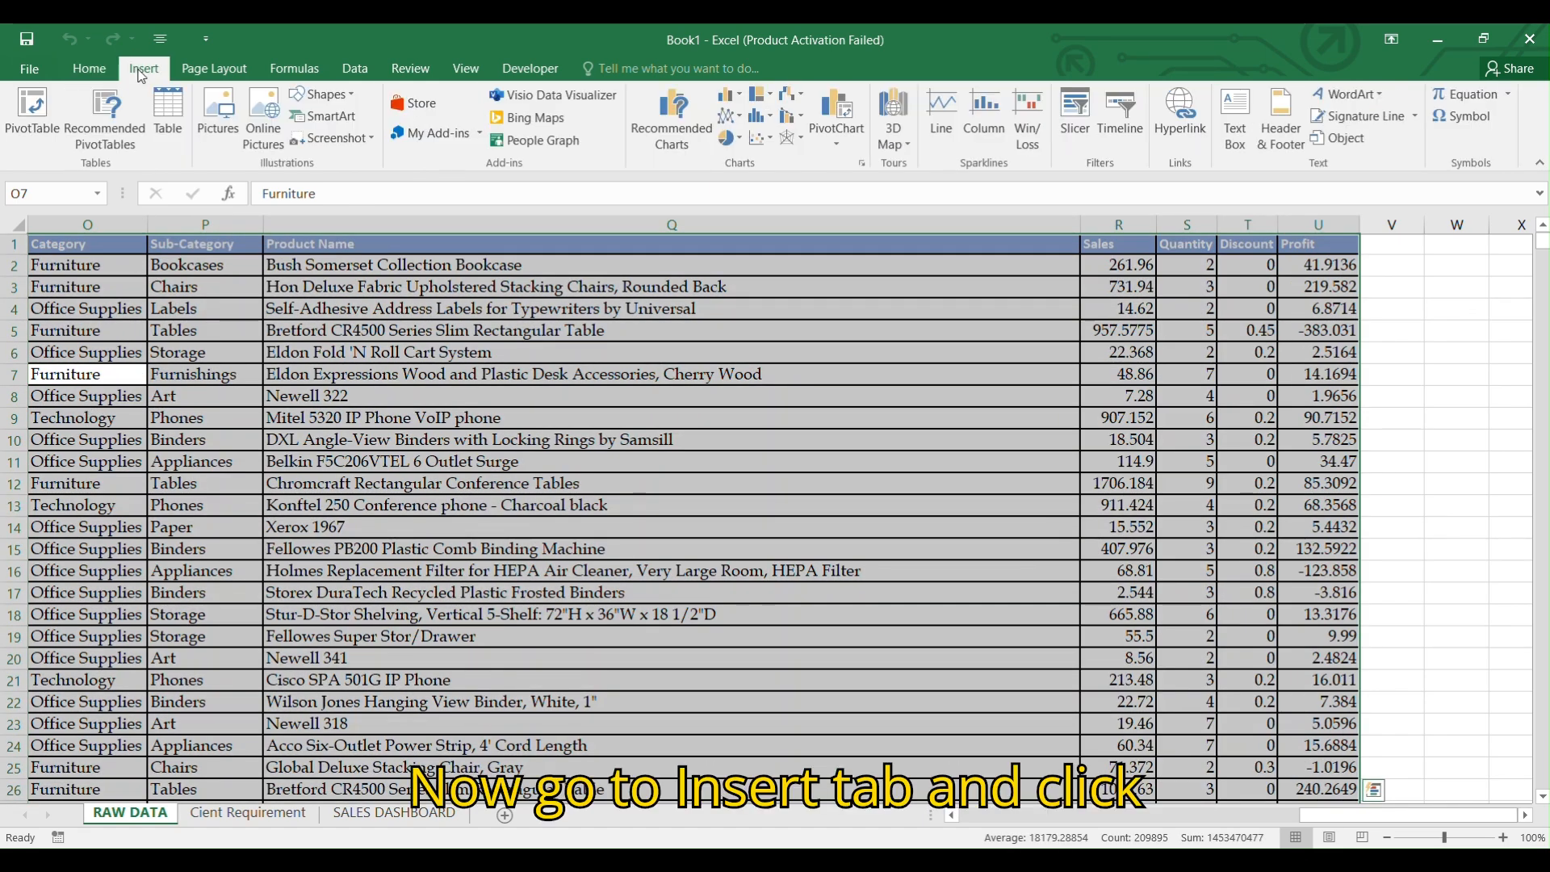
{"action": "left_click", "coordinate": [32, 113]}
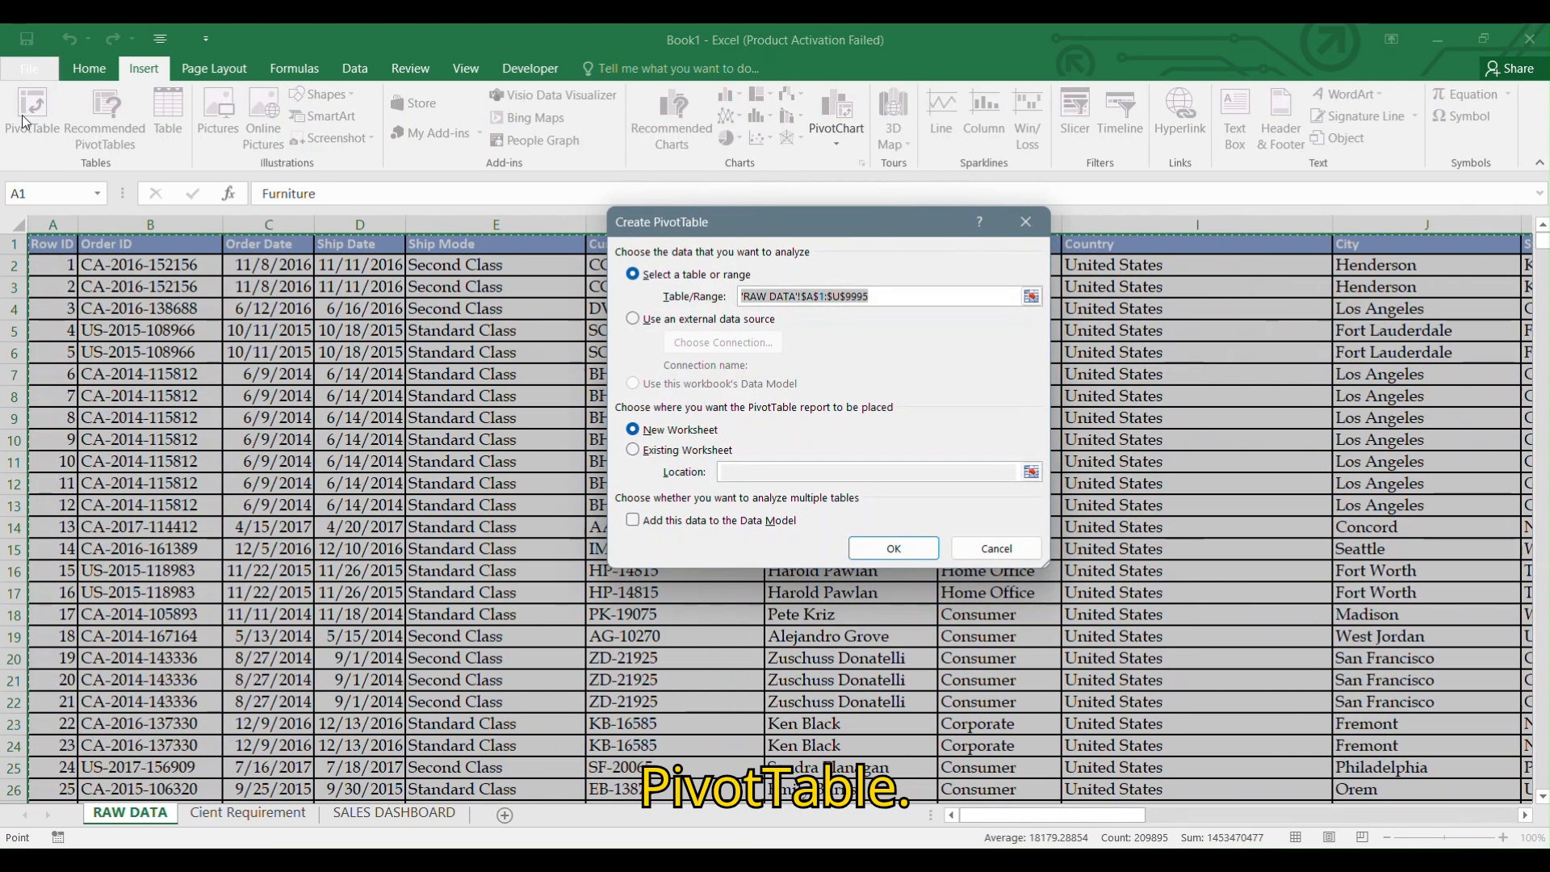
{"action": "left_click", "coordinate": [634, 452]}
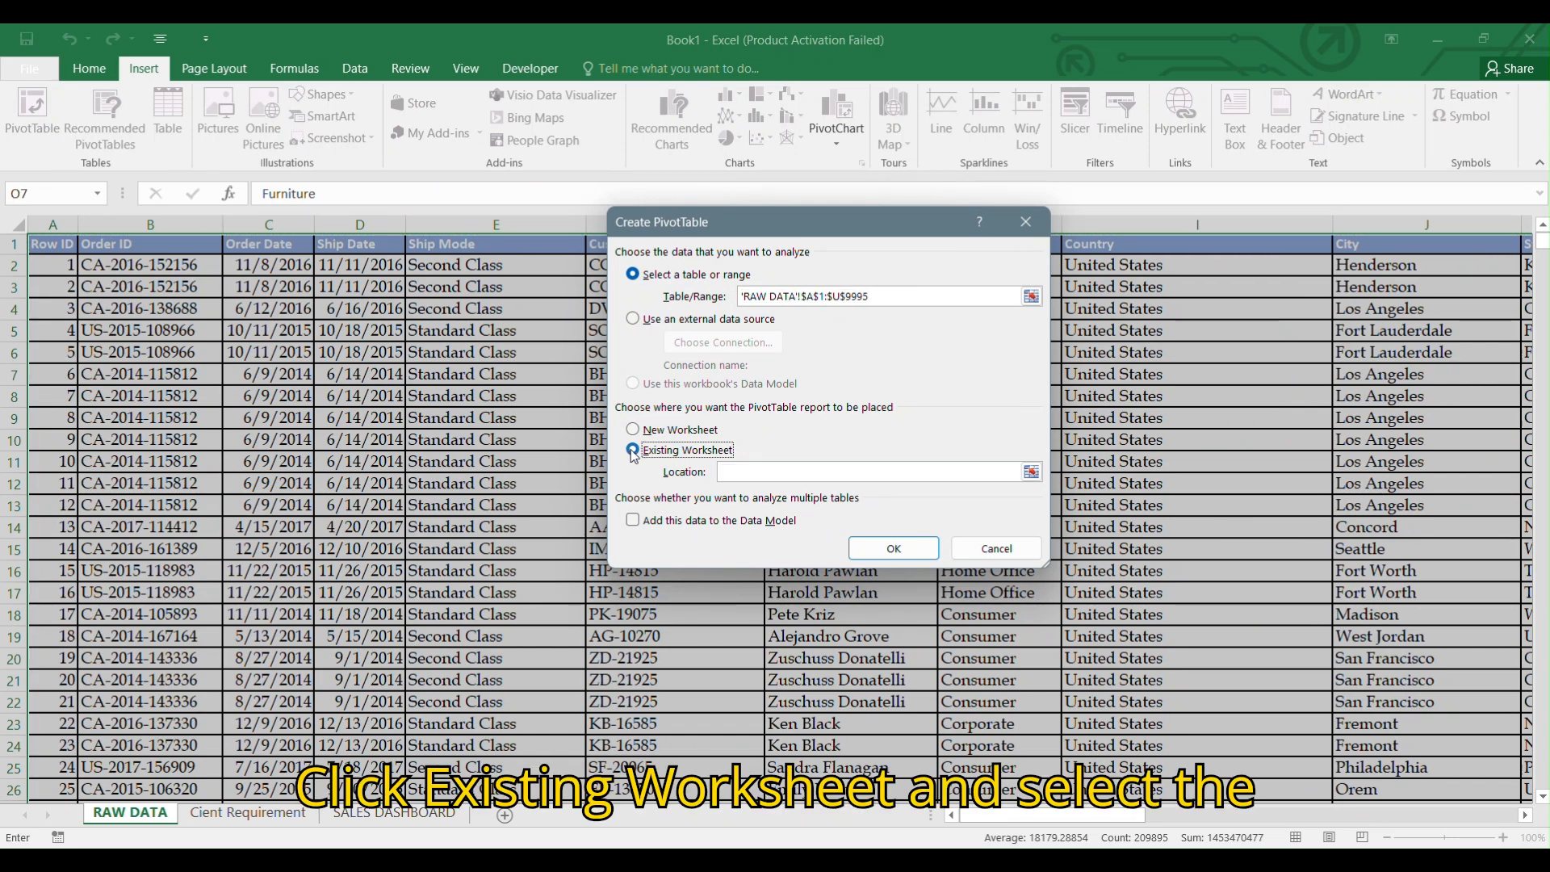
{"action": "left_click", "coordinate": [404, 813]}
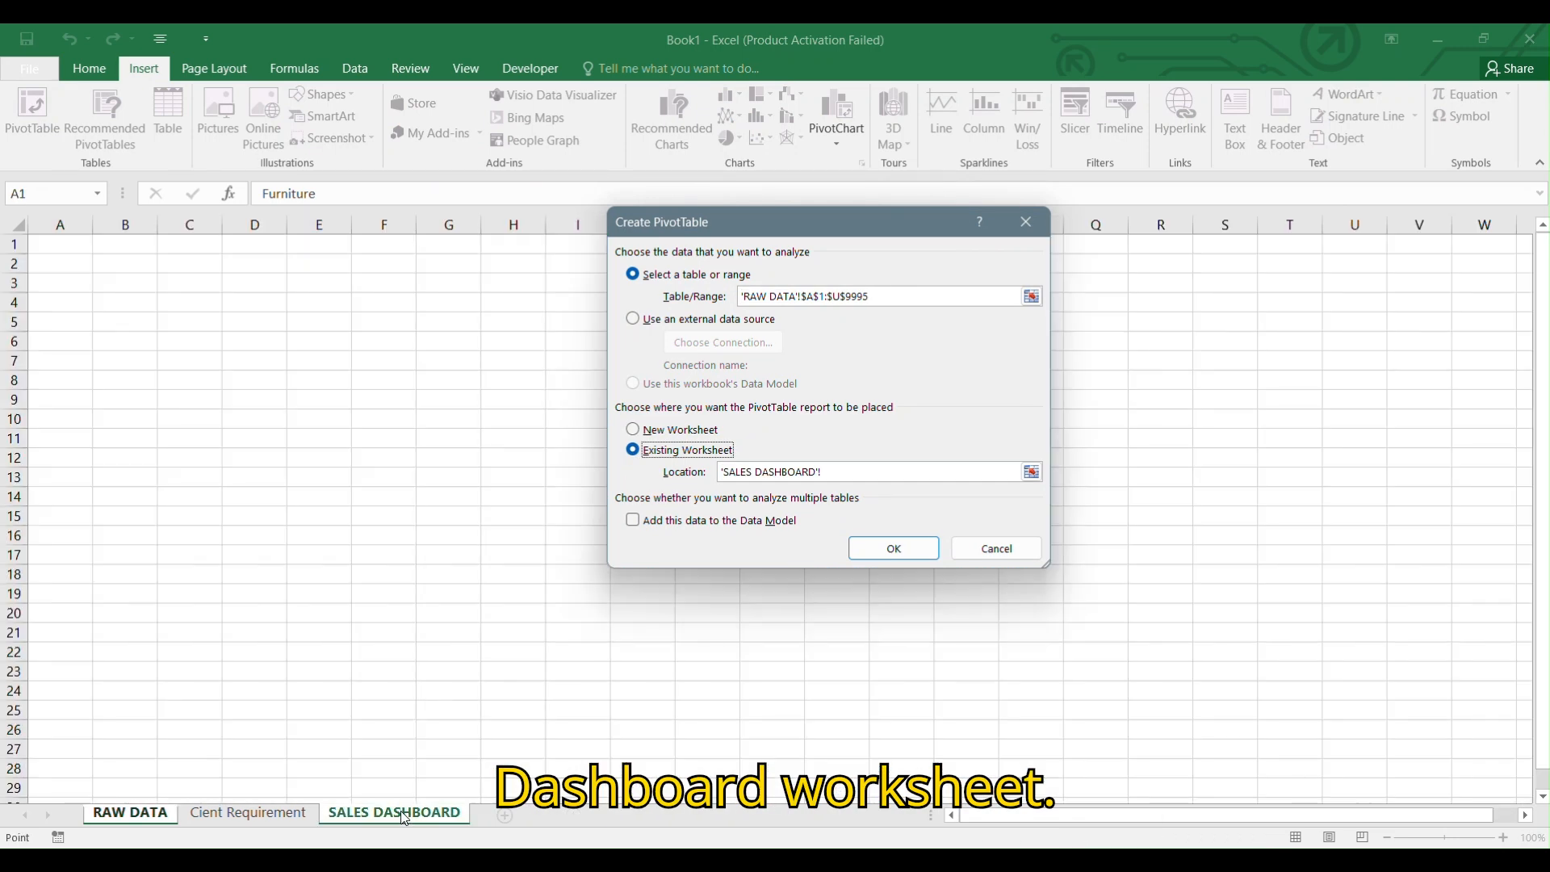
{"action": "left_click", "coordinate": [146, 375]}
{"action": "left_click", "coordinate": [904, 549]}
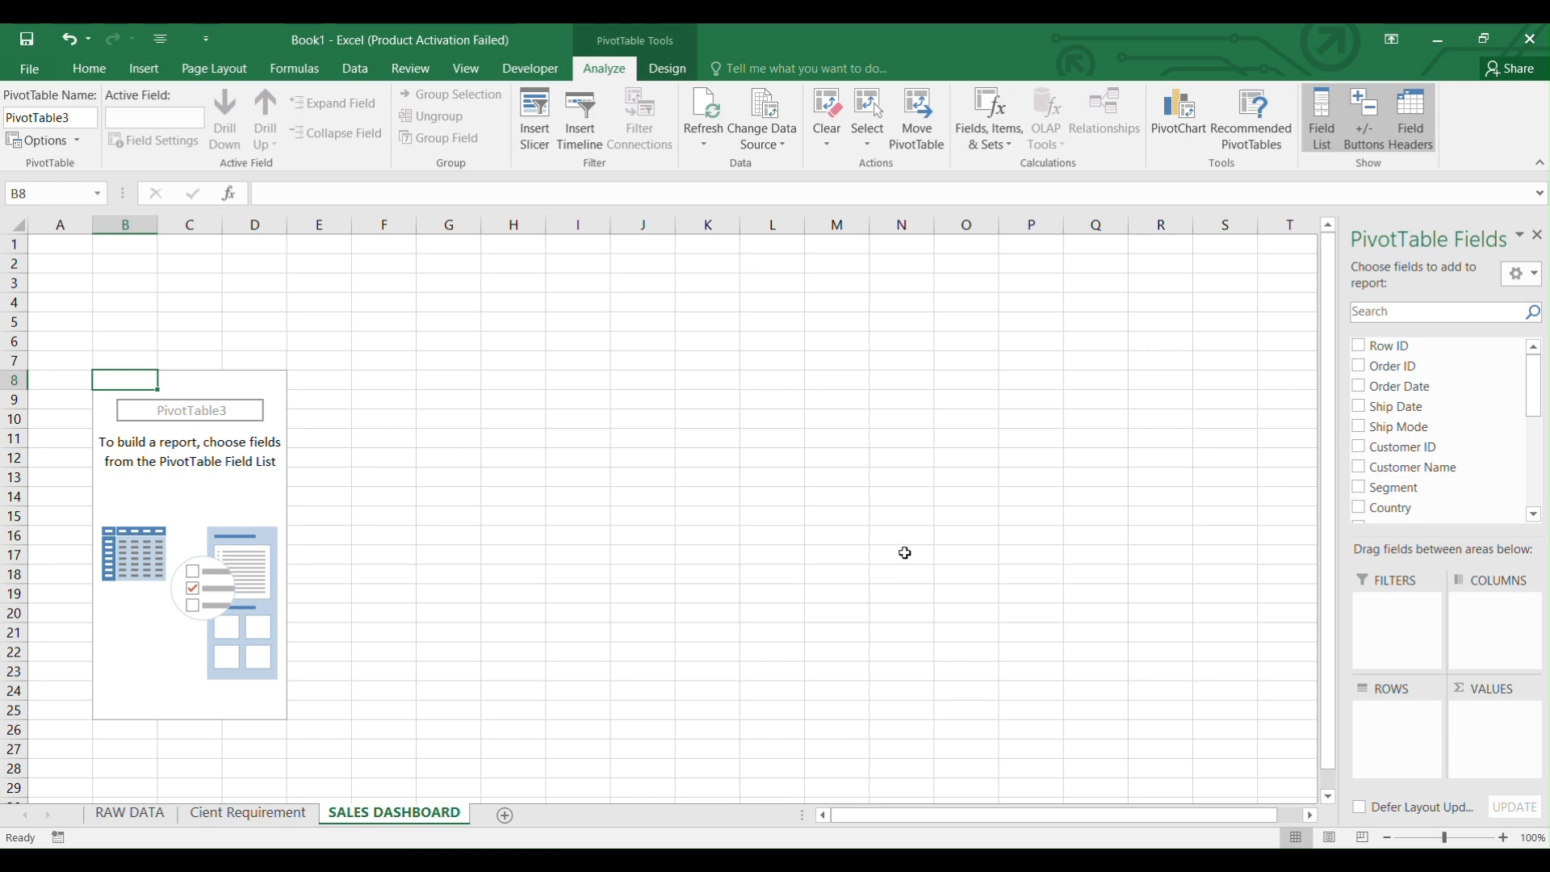
Lay out the PivotTable with Sub-Category as rows and the sum of Quantity as values.
{"action": "left_click", "coordinate": [1410, 313]}
{"action": "type", "text": "SUB"}
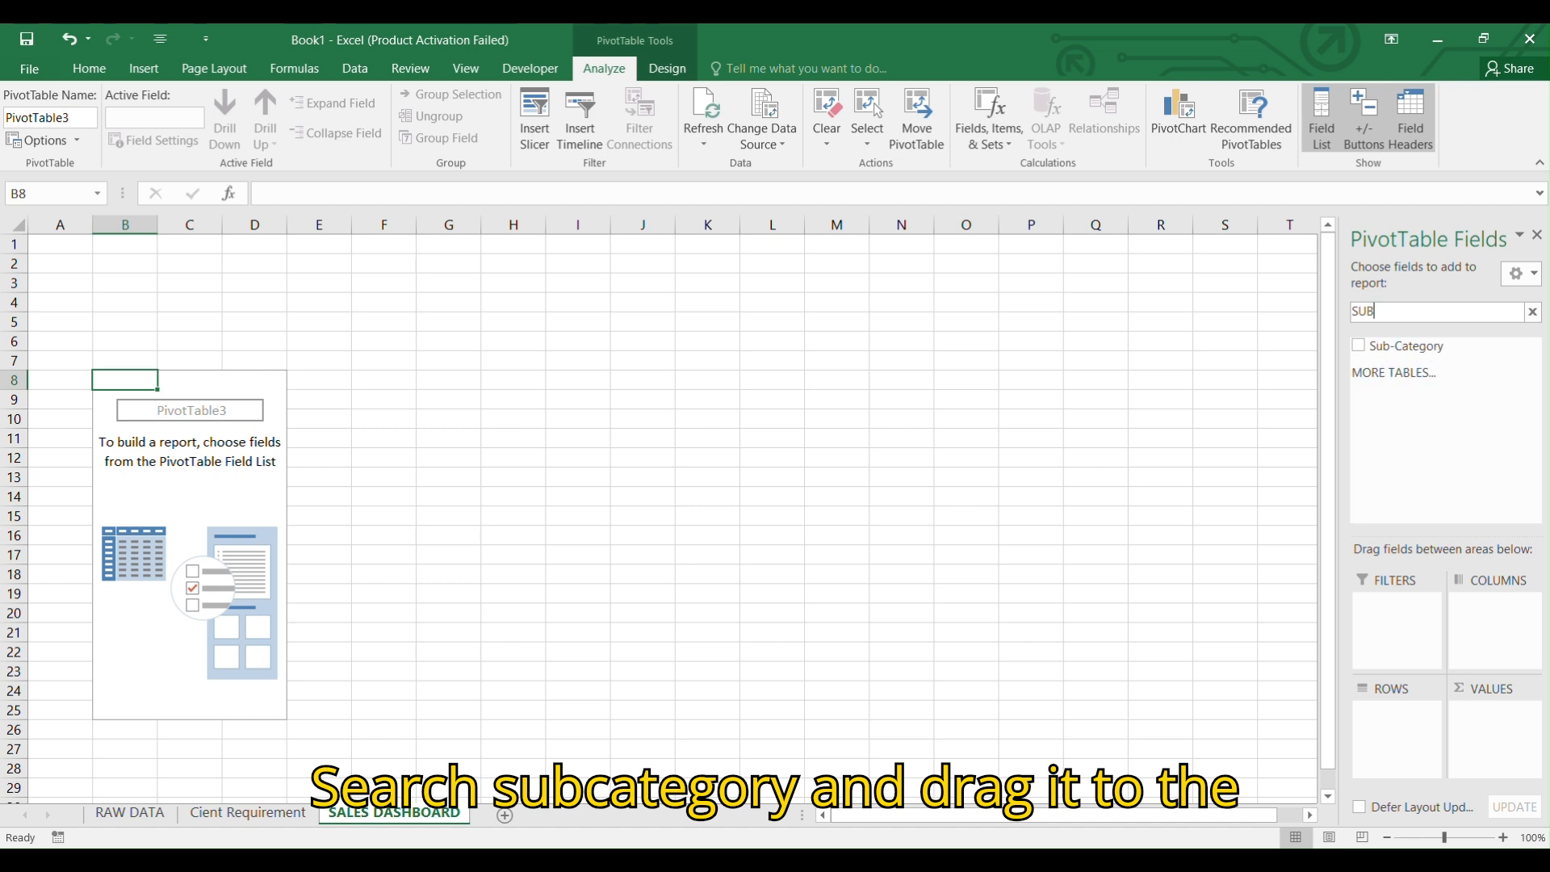
{"action": "left_click_drag", "start_coordinate": [1430, 347], "coordinate": [1392, 740]}
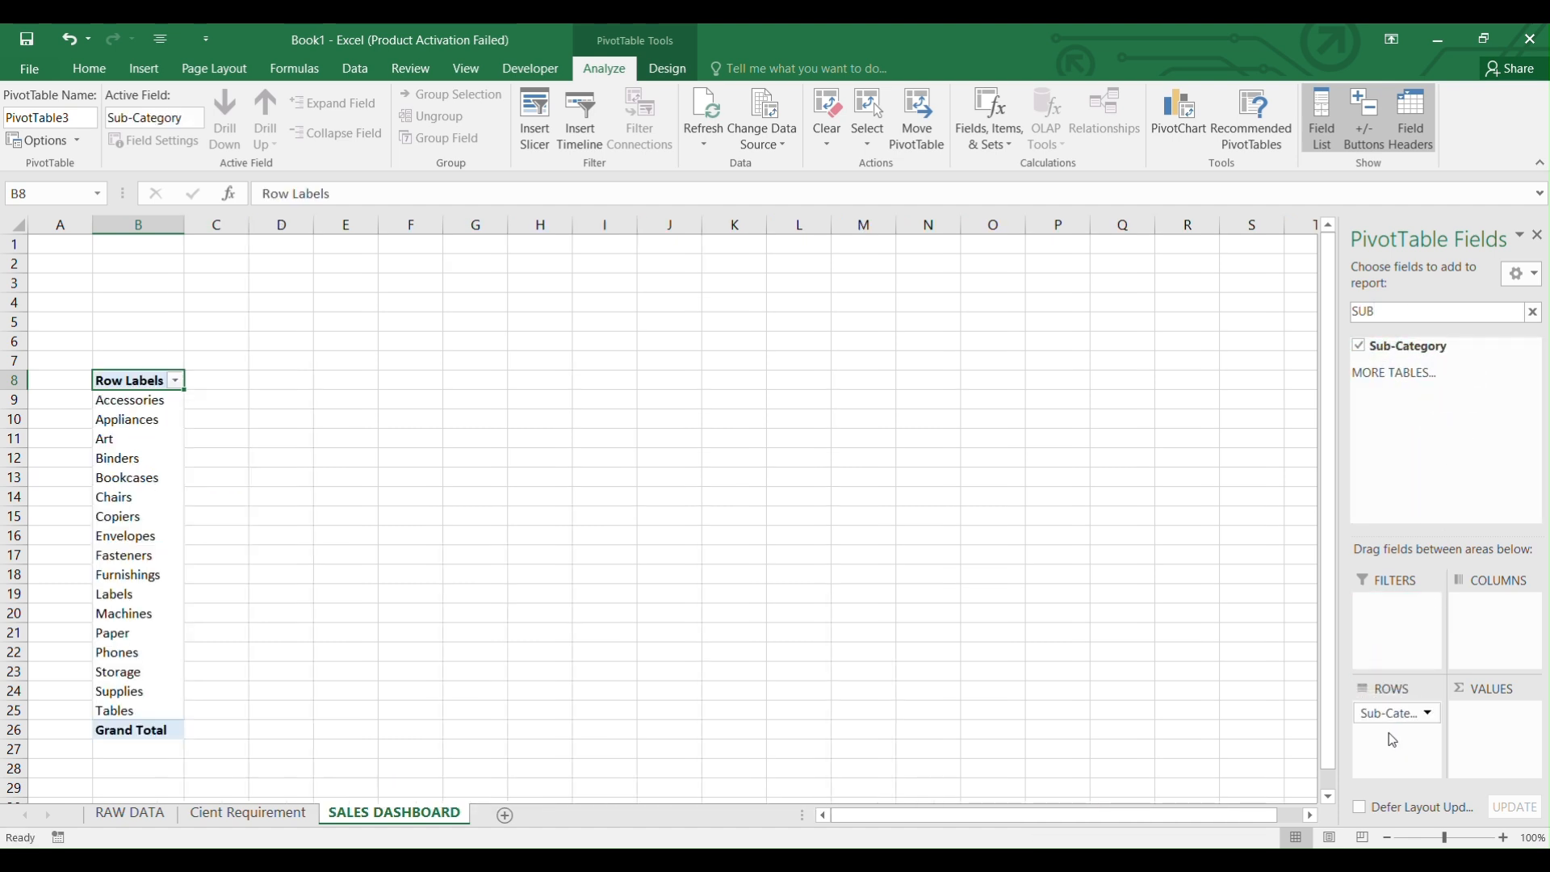
{"action": "left_click", "coordinate": [1531, 310]}
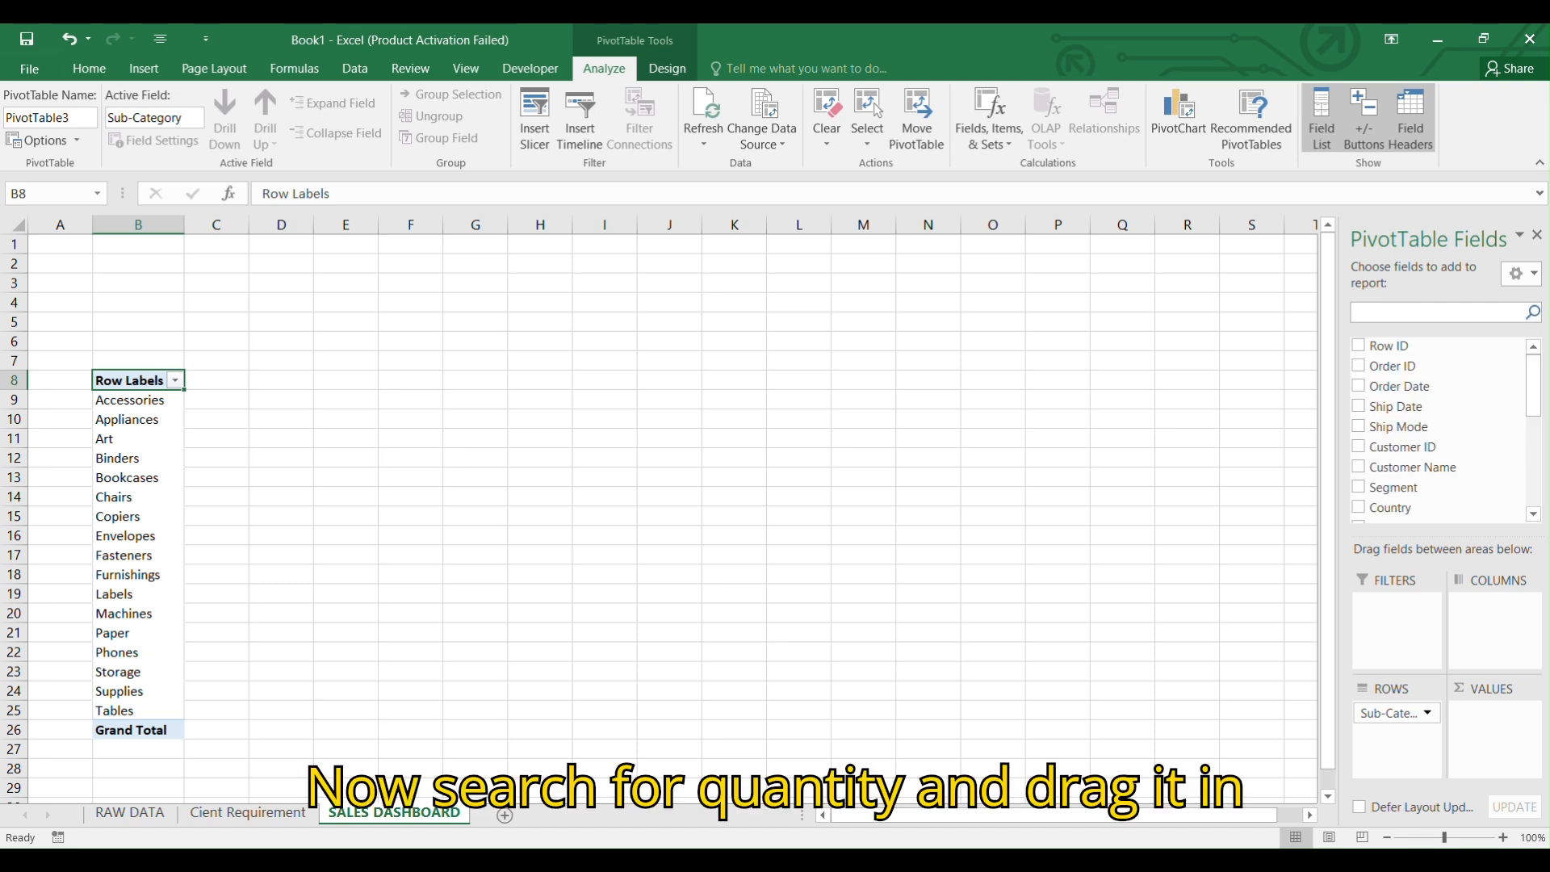
{"action": "type", "text": "Q"}
{"action": "left_click_drag", "start_coordinate": [1403, 346], "coordinate": [1485, 719]}
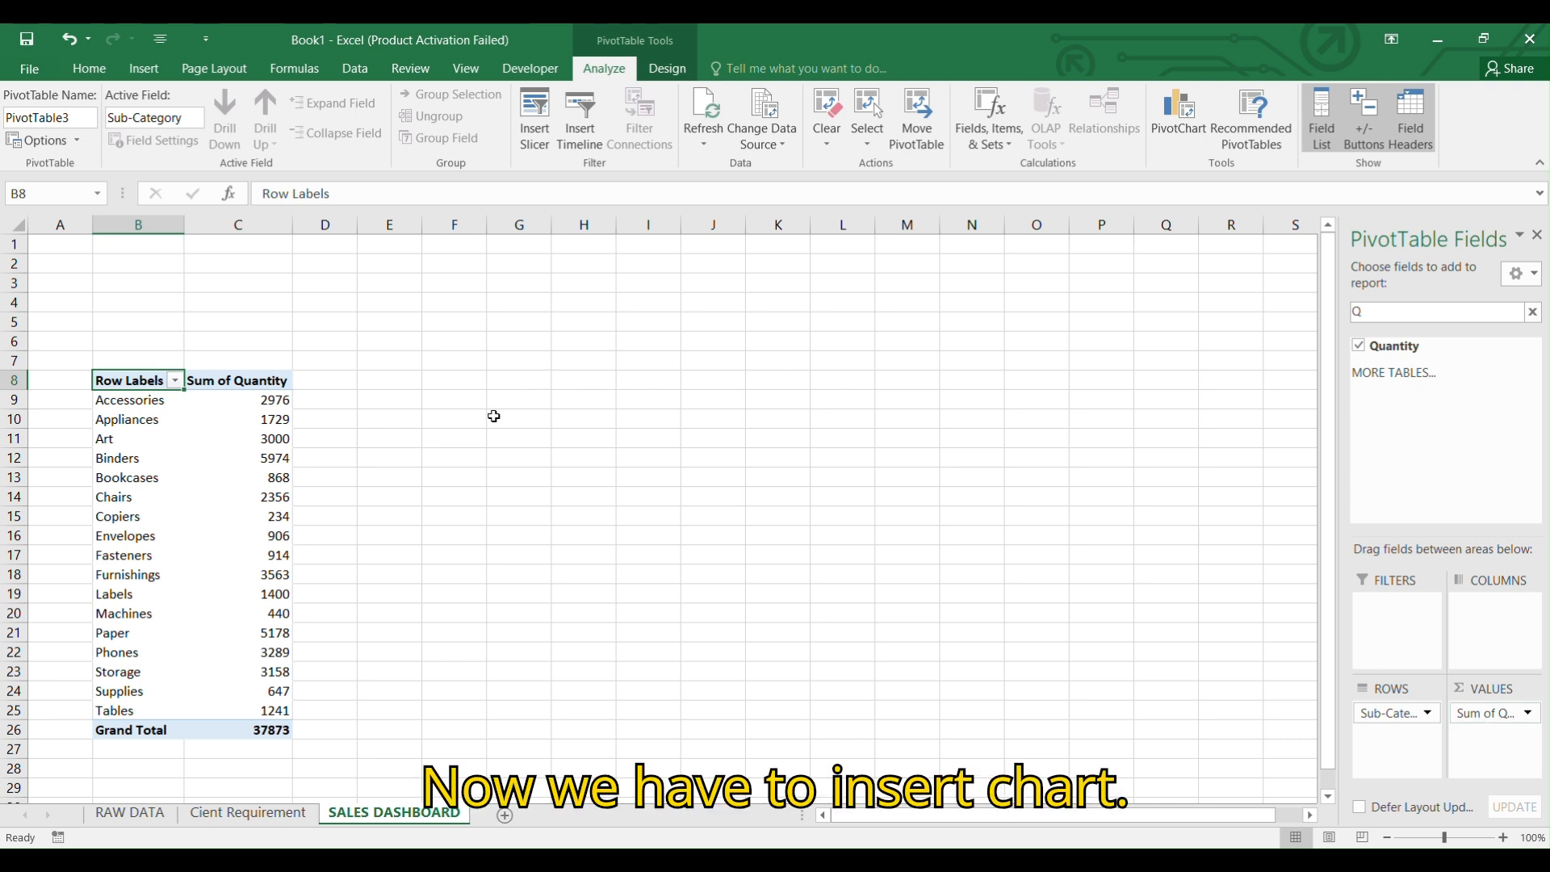
Insert a column PivotChart of quantity by sub-category and place it just beside the PivotTable, starting near column D.
{"action": "left_click", "coordinate": [454, 439]}
{"action": "scroll", "coordinate": [407, 427], "scroll_direction": "down", "scroll_amount": 1}
{"action": "left_click", "coordinate": [259, 377]}
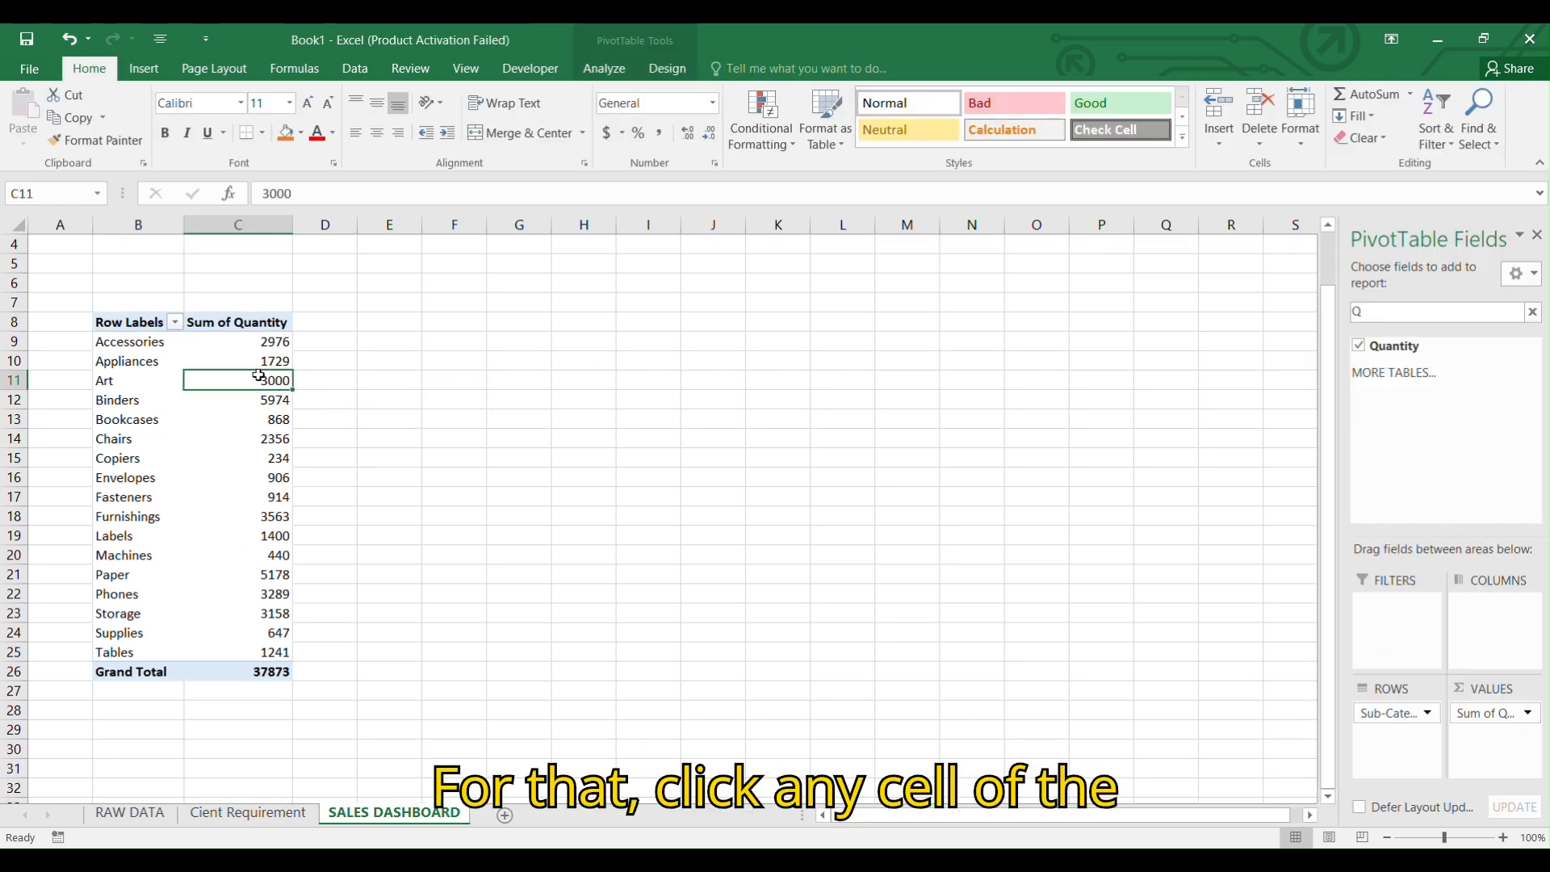
{"action": "left_click", "coordinate": [589, 70]}
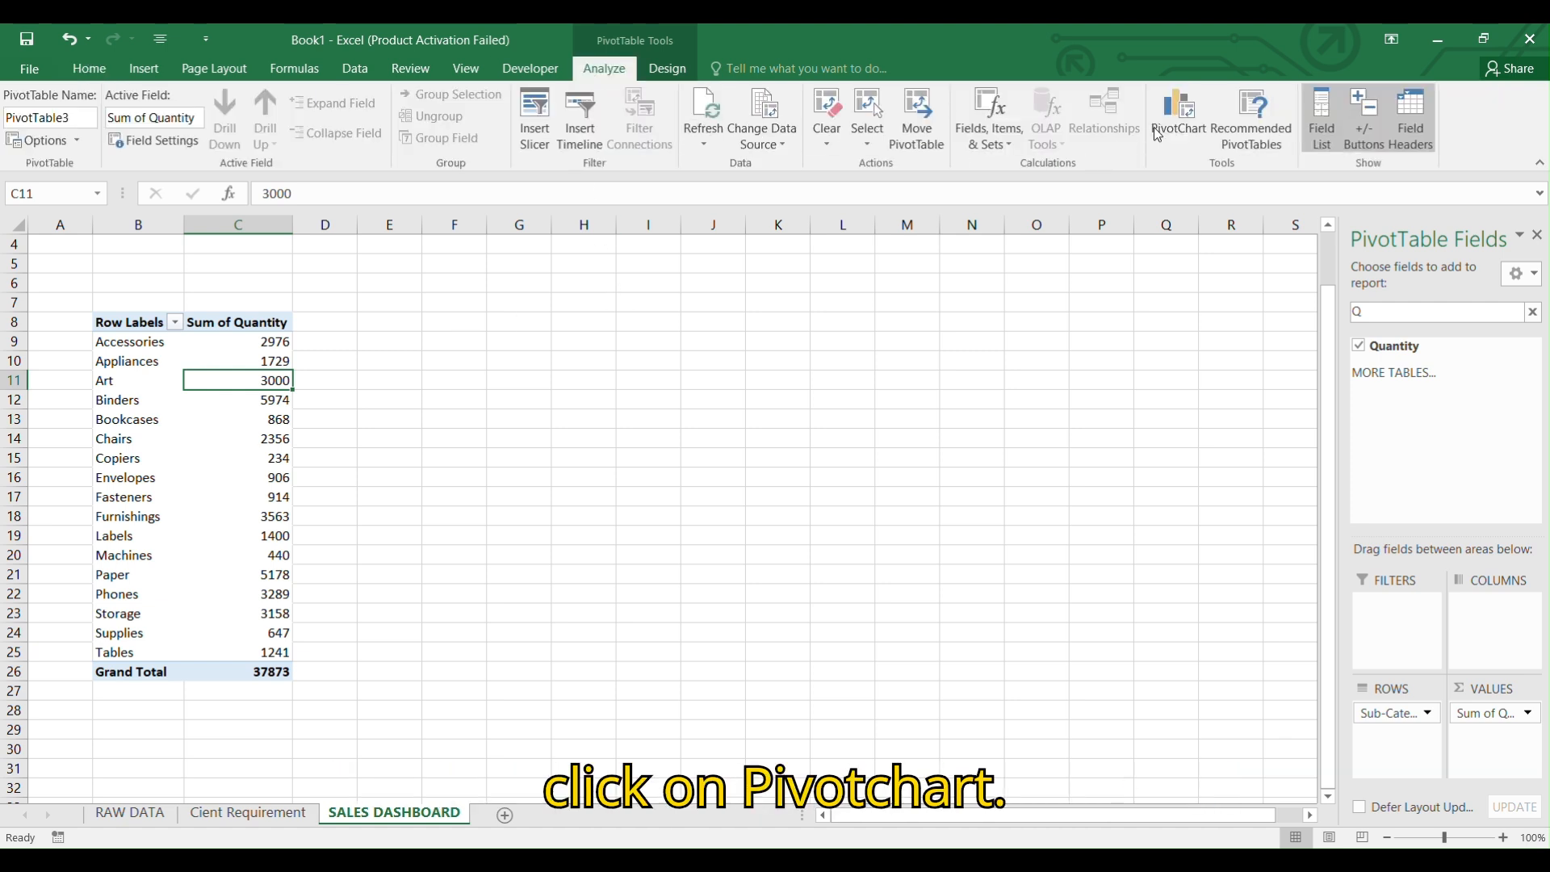
{"action": "left_click", "coordinate": [1176, 119]}
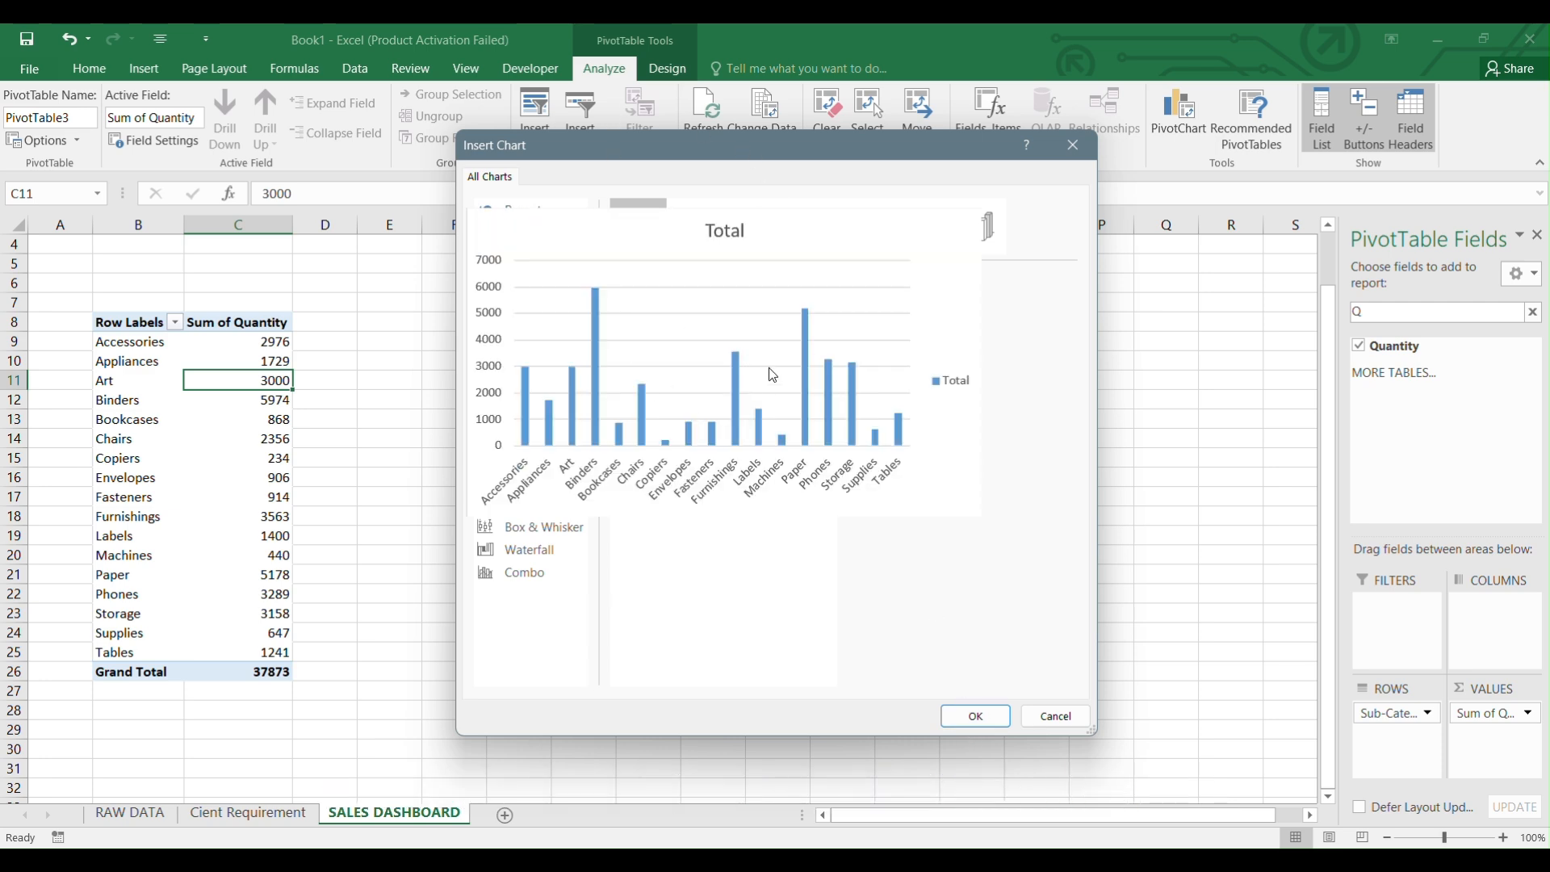
{"action": "left_click", "coordinate": [992, 727]}
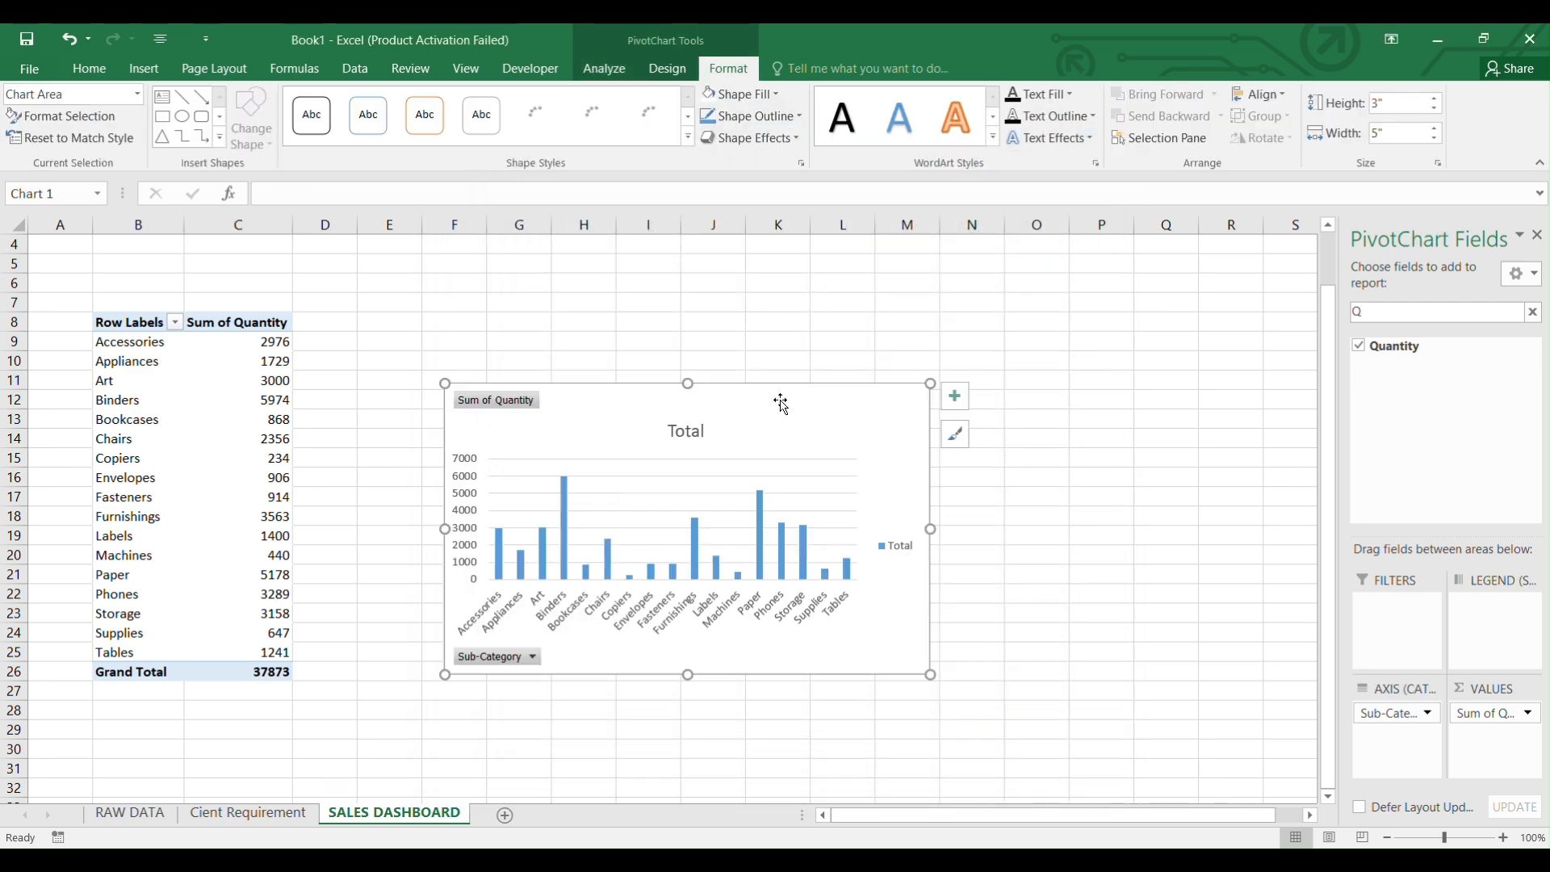
{"action": "left_click_drag", "start_coordinate": [783, 412], "coordinate": [645, 422]}
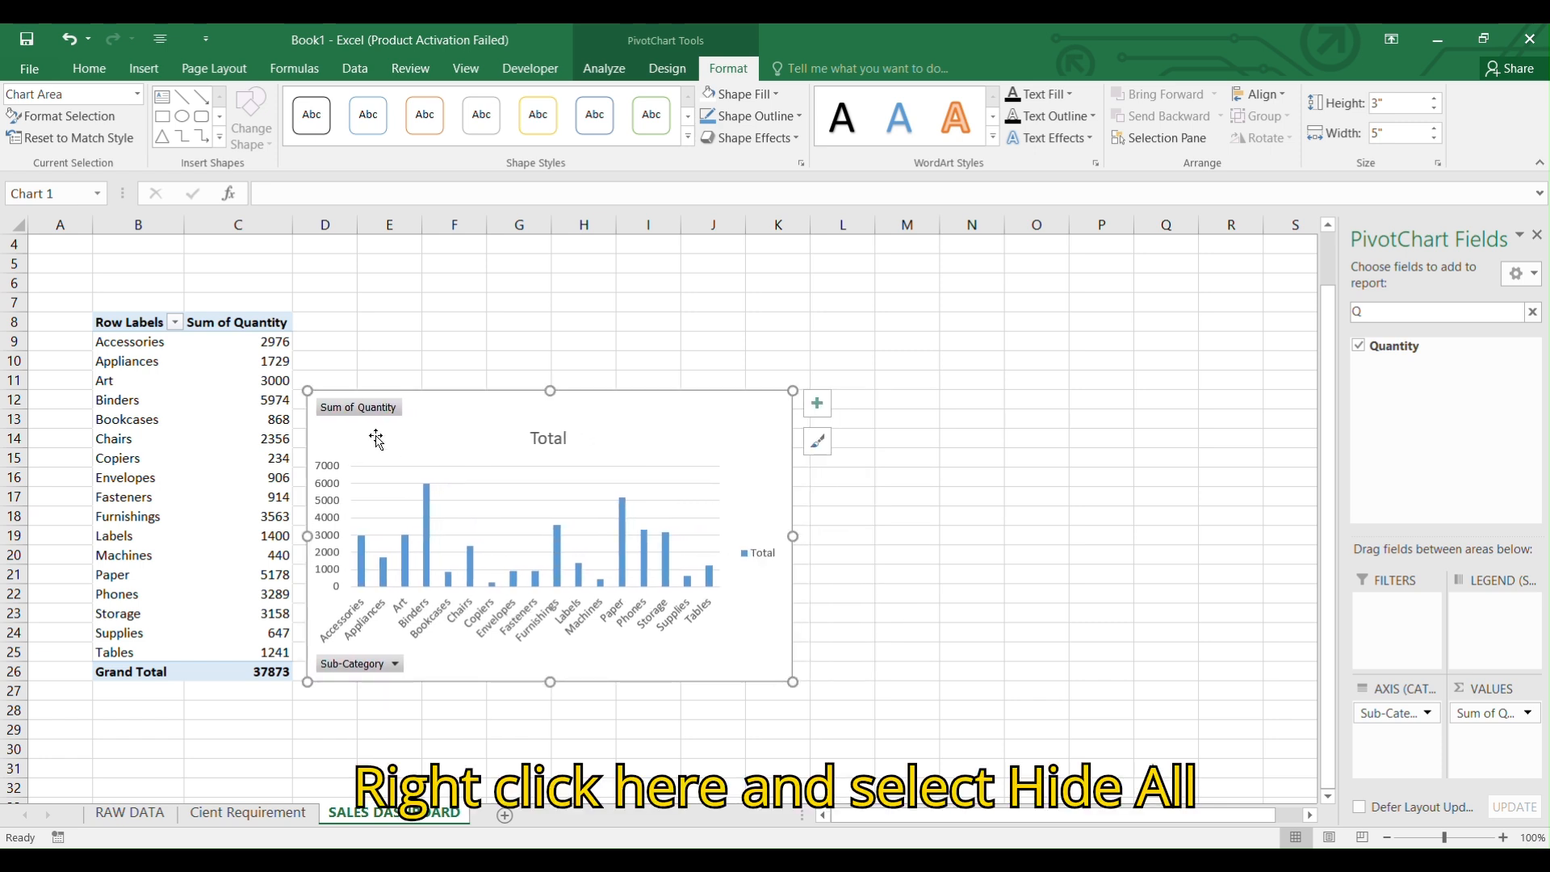
Hide all field buttons on the quantity chart and remove its gridlines and legend.
{"action": "right_click", "coordinate": [368, 415]}
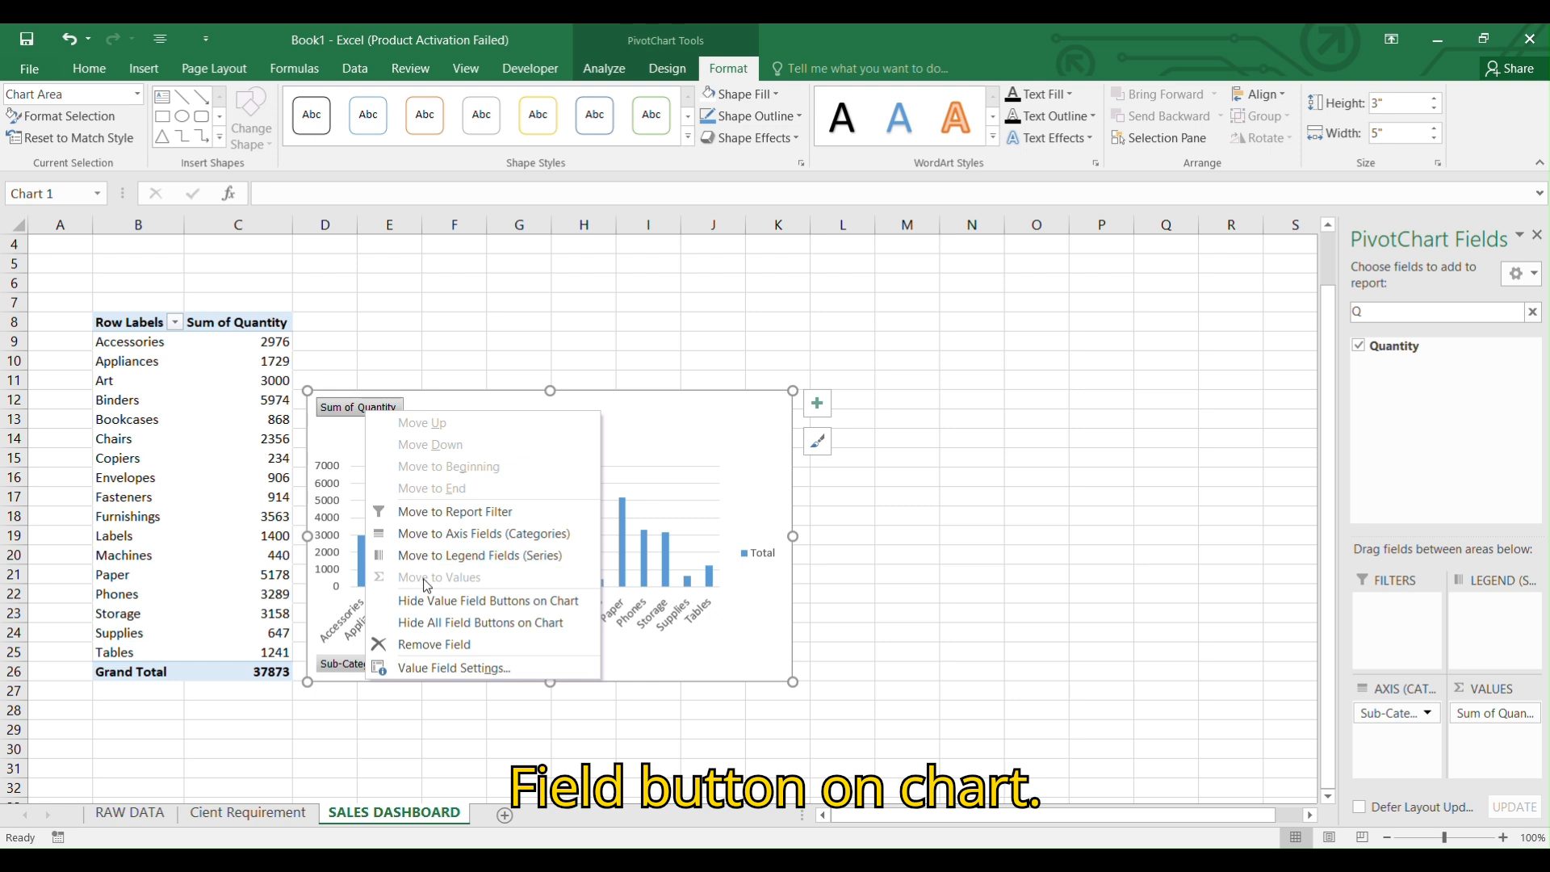
{"action": "left_click", "coordinate": [444, 623]}
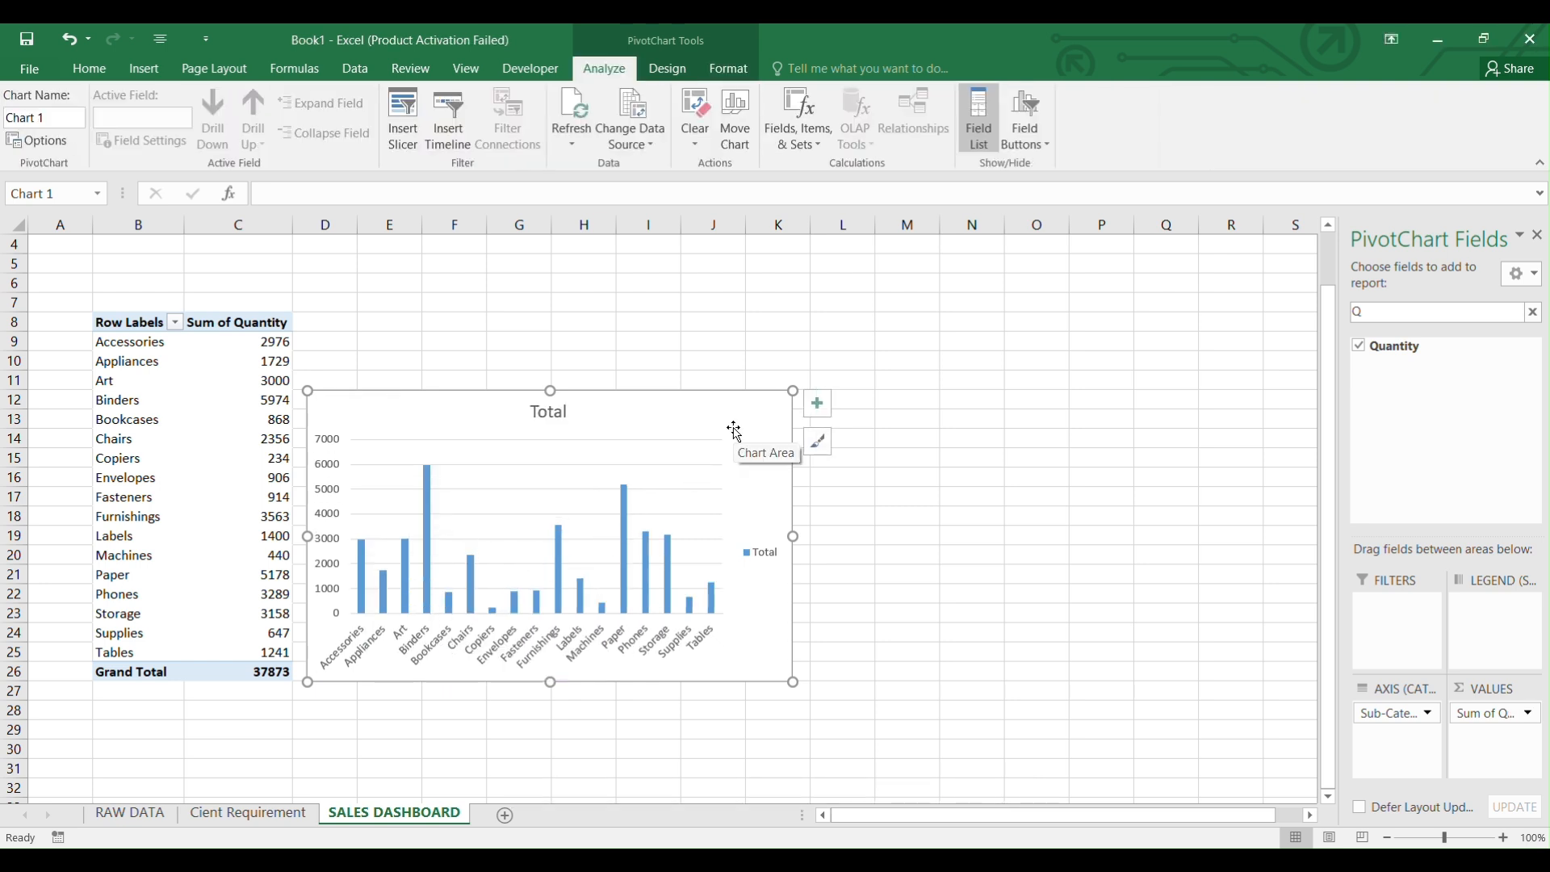
{"action": "left_click", "coordinate": [814, 403]}
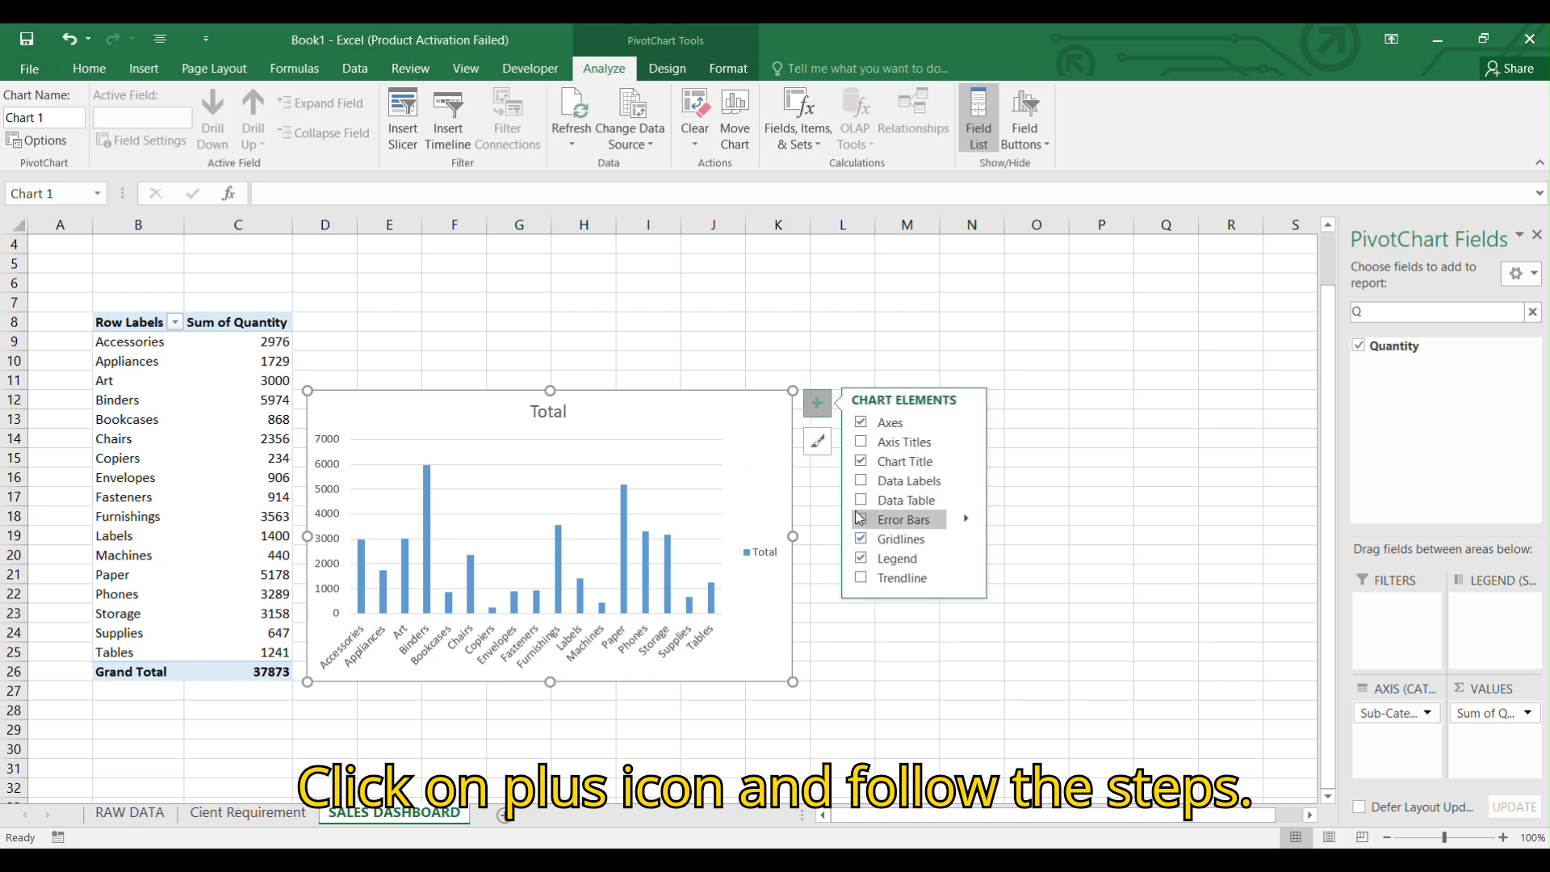
{"action": "left_click", "coordinate": [861, 539]}
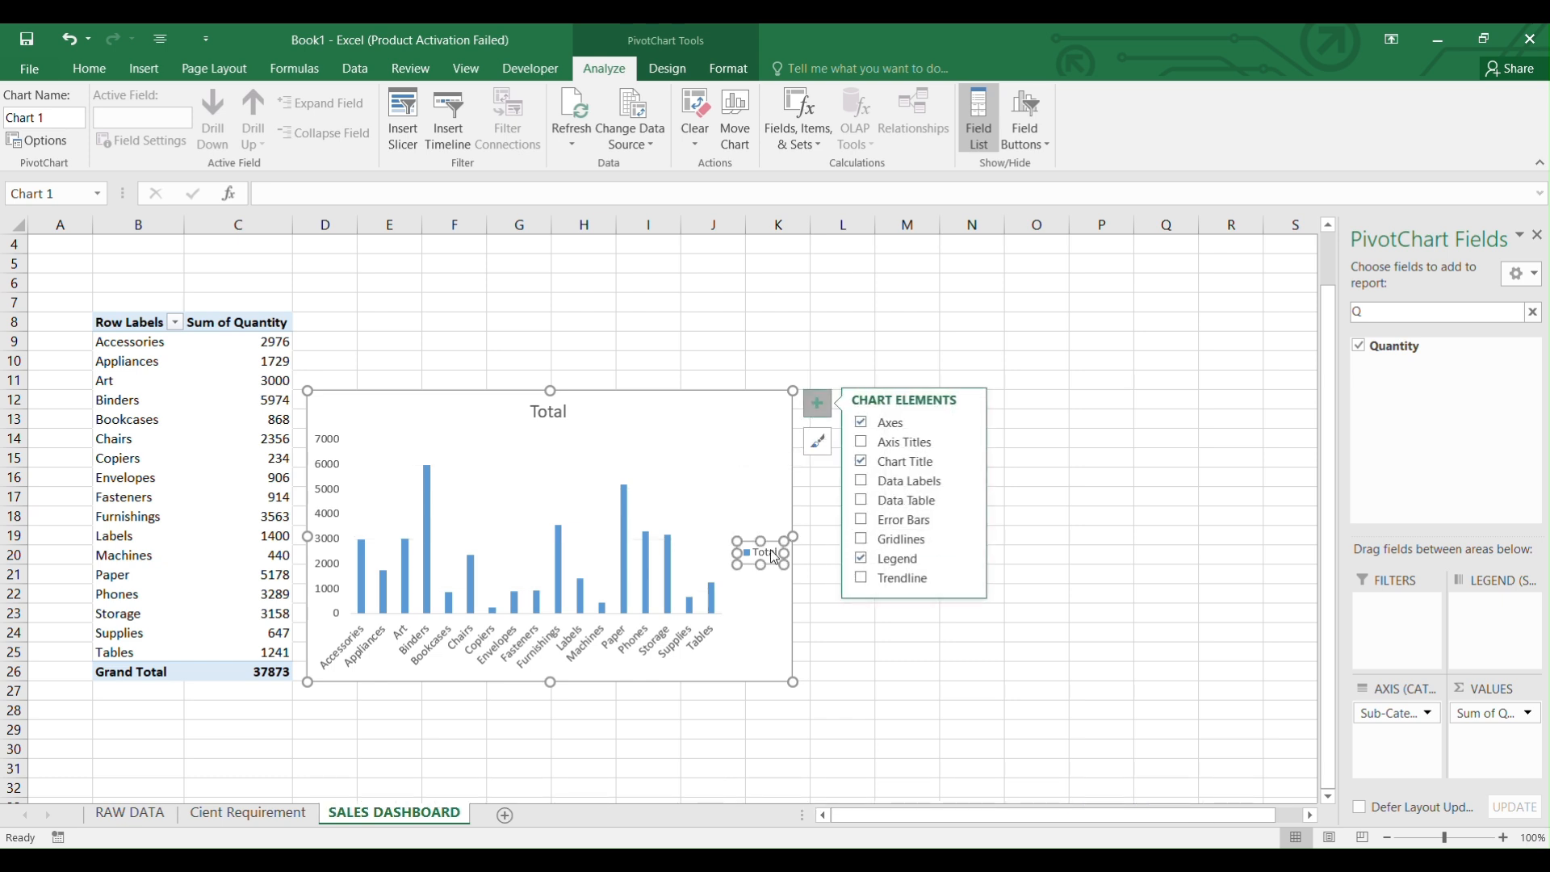
{"action": "key", "text": "Delete"}
Remove the quantity chart's title and vertical axis, and add data labels to its columns.
{"action": "left_click", "coordinate": [550, 407]}
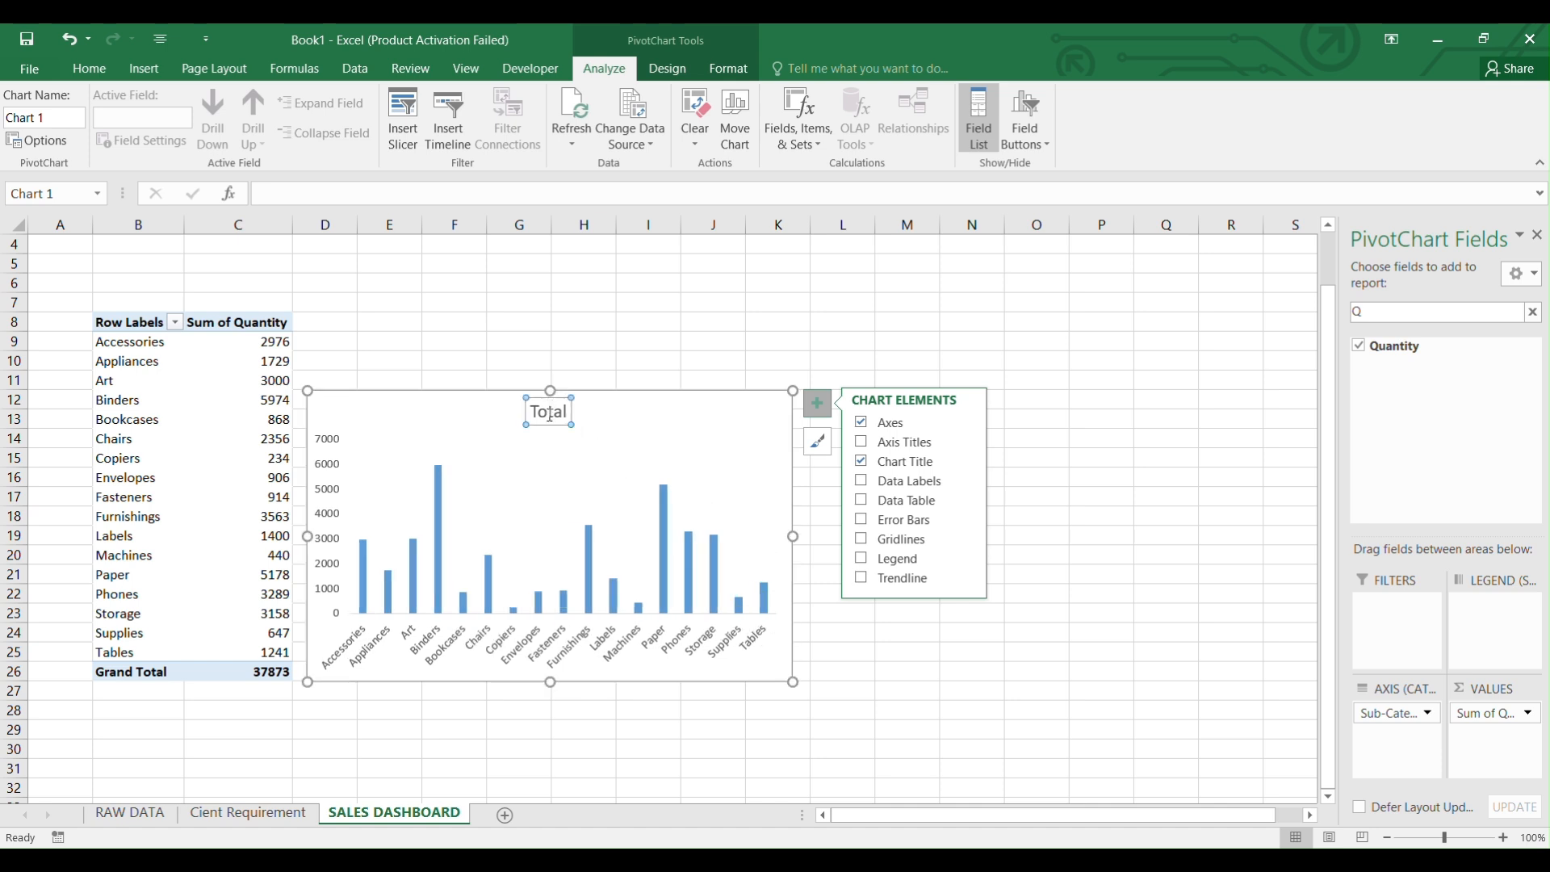
{"action": "key", "text": "Delete"}
{"action": "left_click", "coordinate": [327, 529]}
{"action": "key", "text": "Delete"}
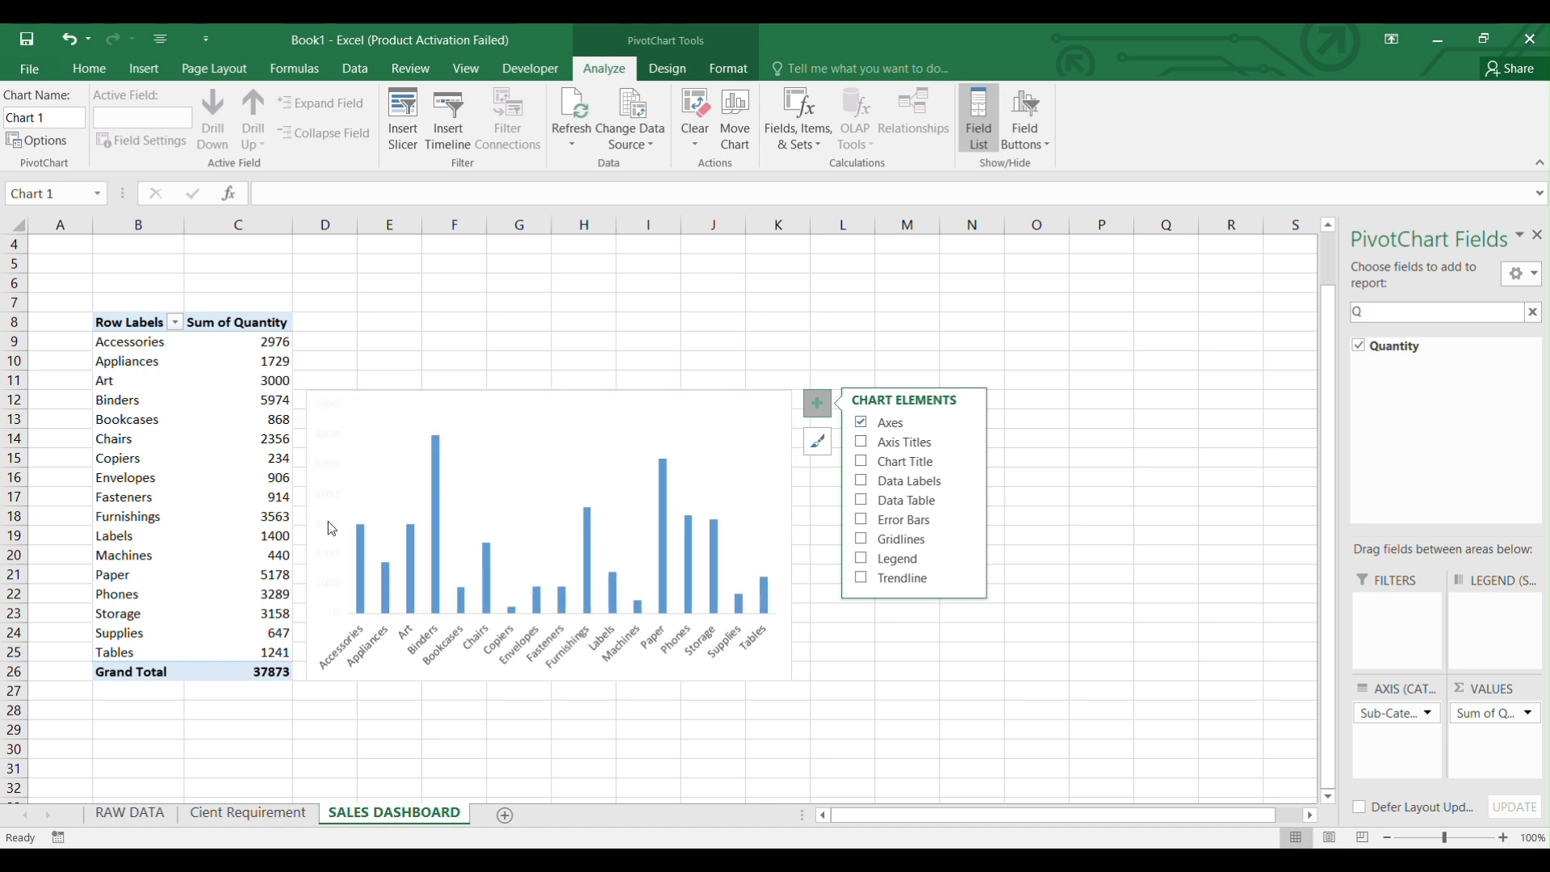
{"action": "left_click", "coordinate": [861, 482]}
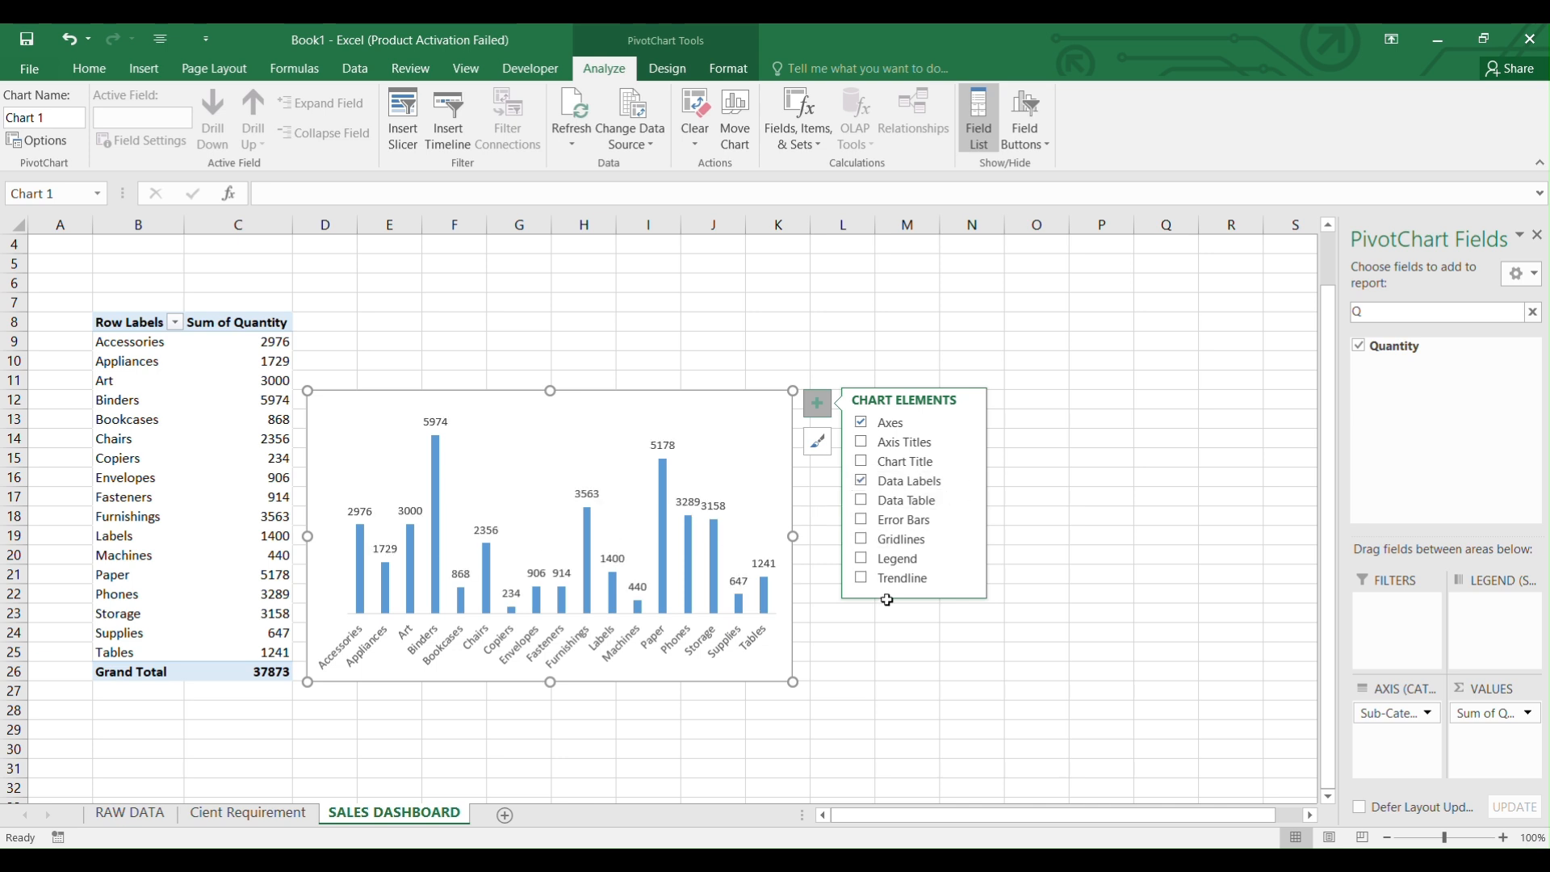
{"action": "left_click", "coordinate": [893, 632]}
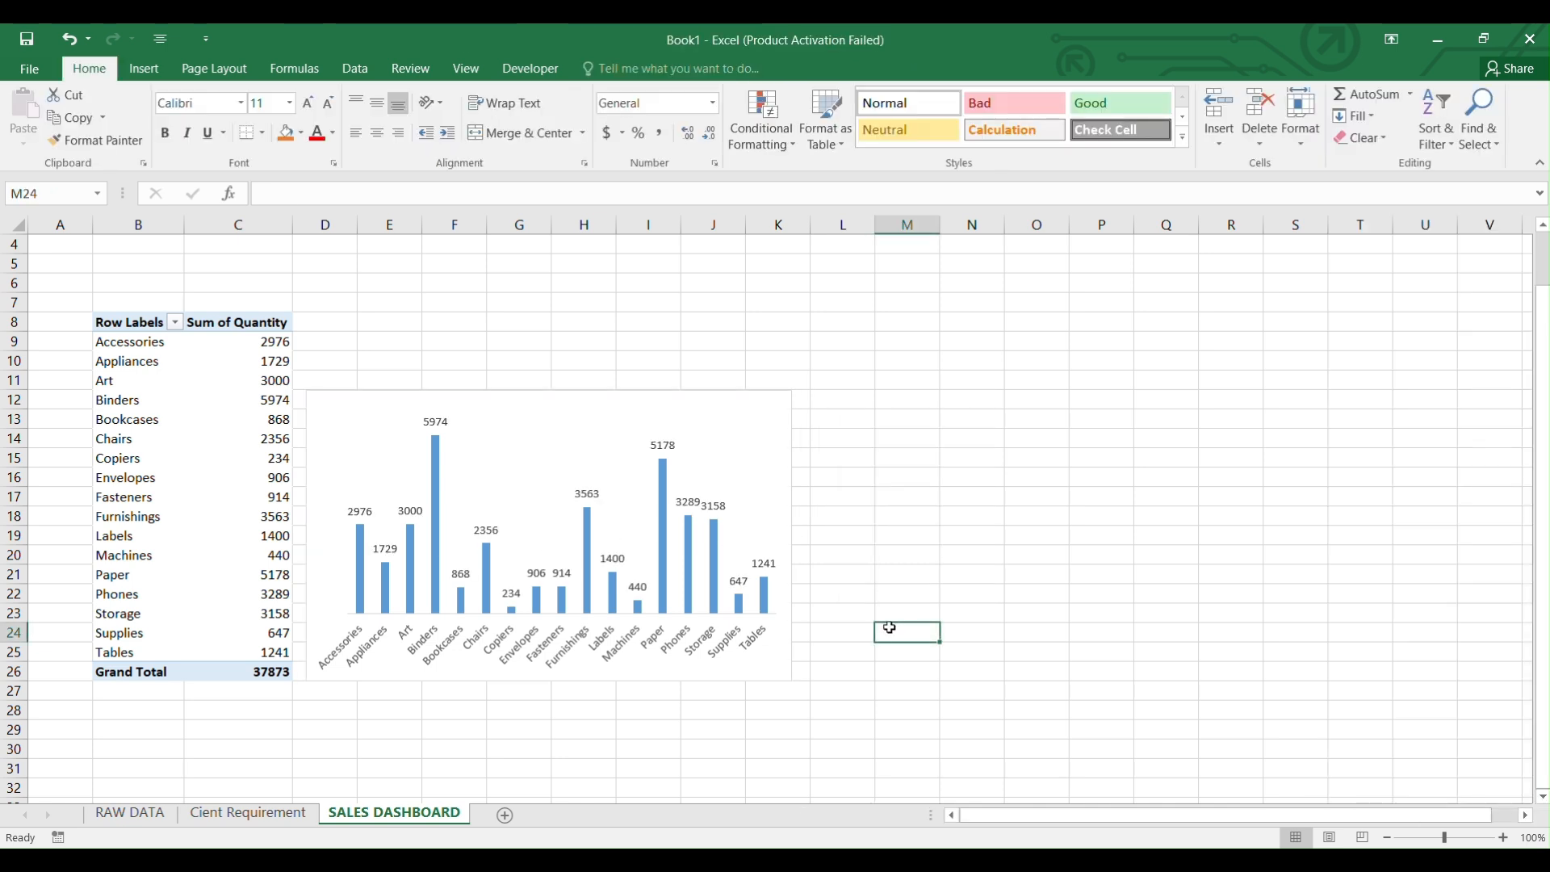
Insert slicers for Ship Mode, Segment, State and Category from the quantity PivotTable.
{"action": "left_click", "coordinate": [249, 393]}
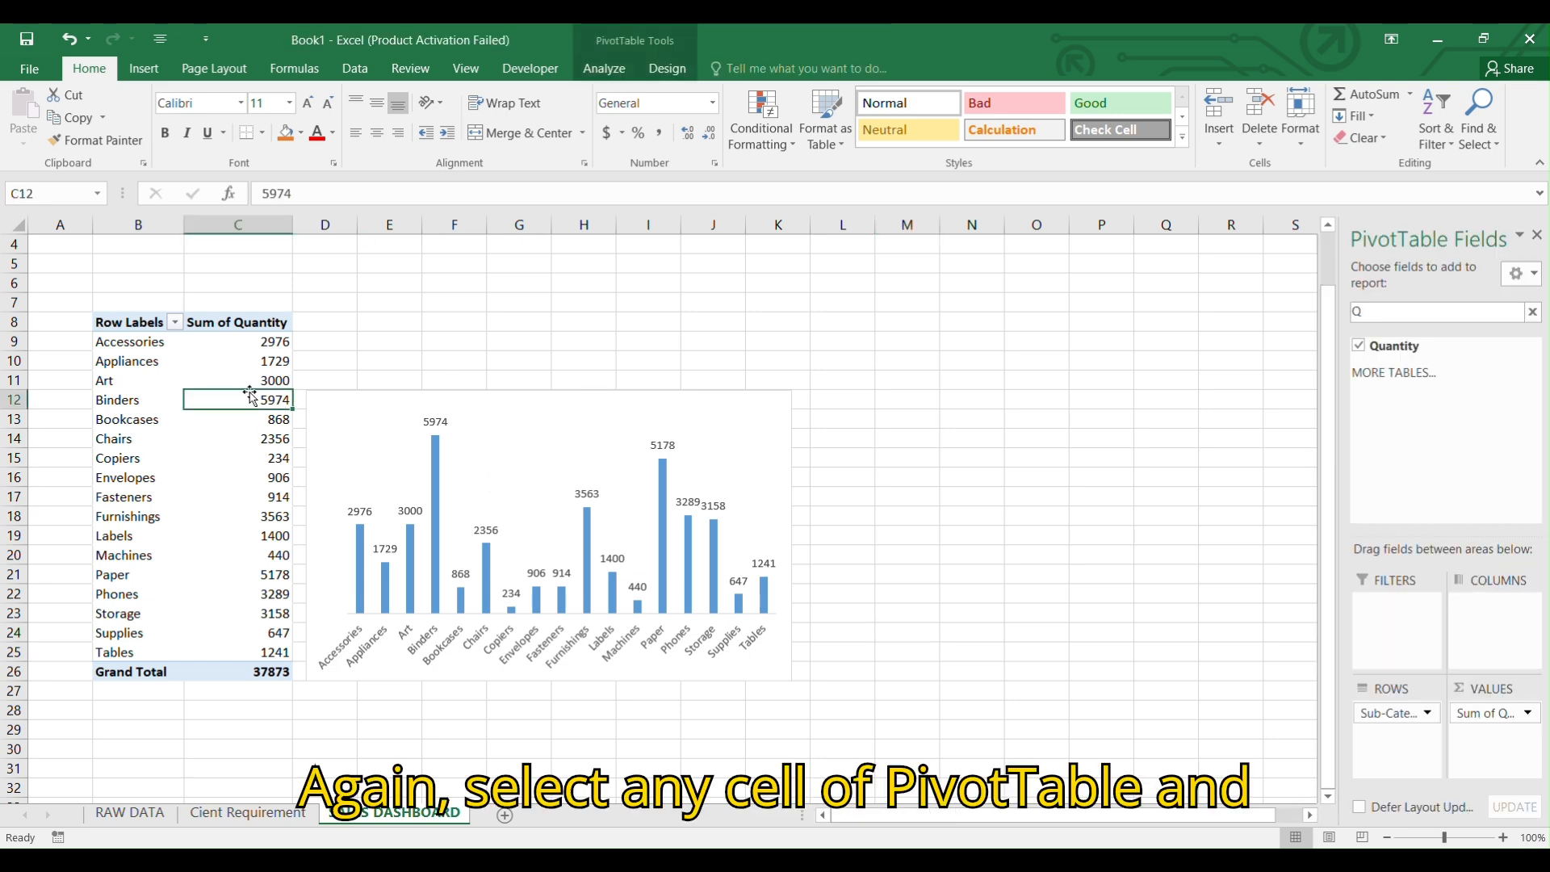
{"action": "left_click", "coordinate": [607, 70]}
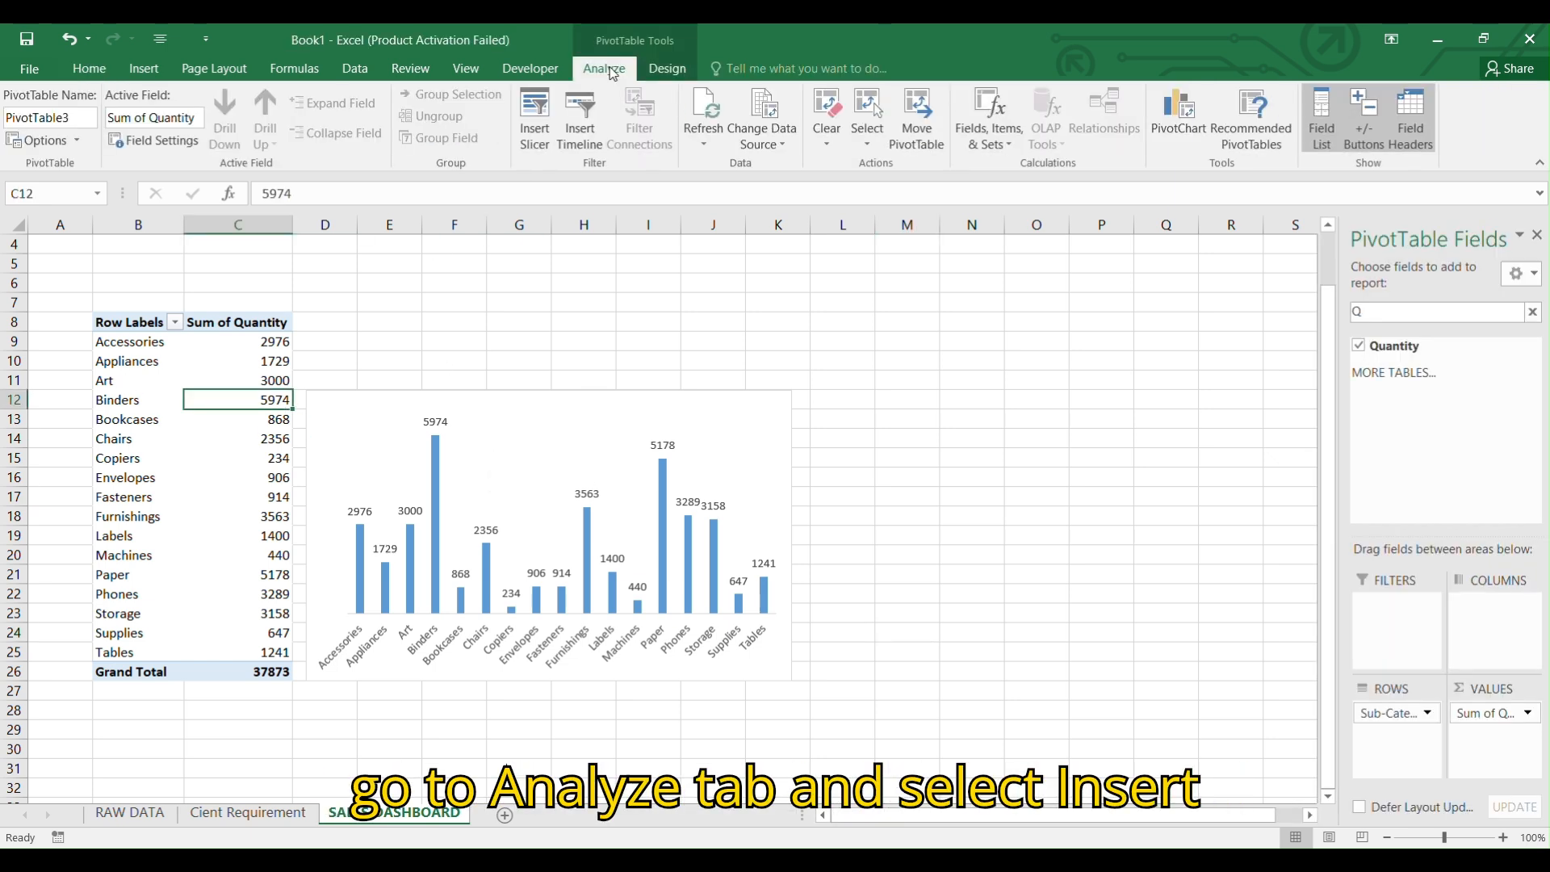
{"action": "left_click", "coordinate": [535, 115]}
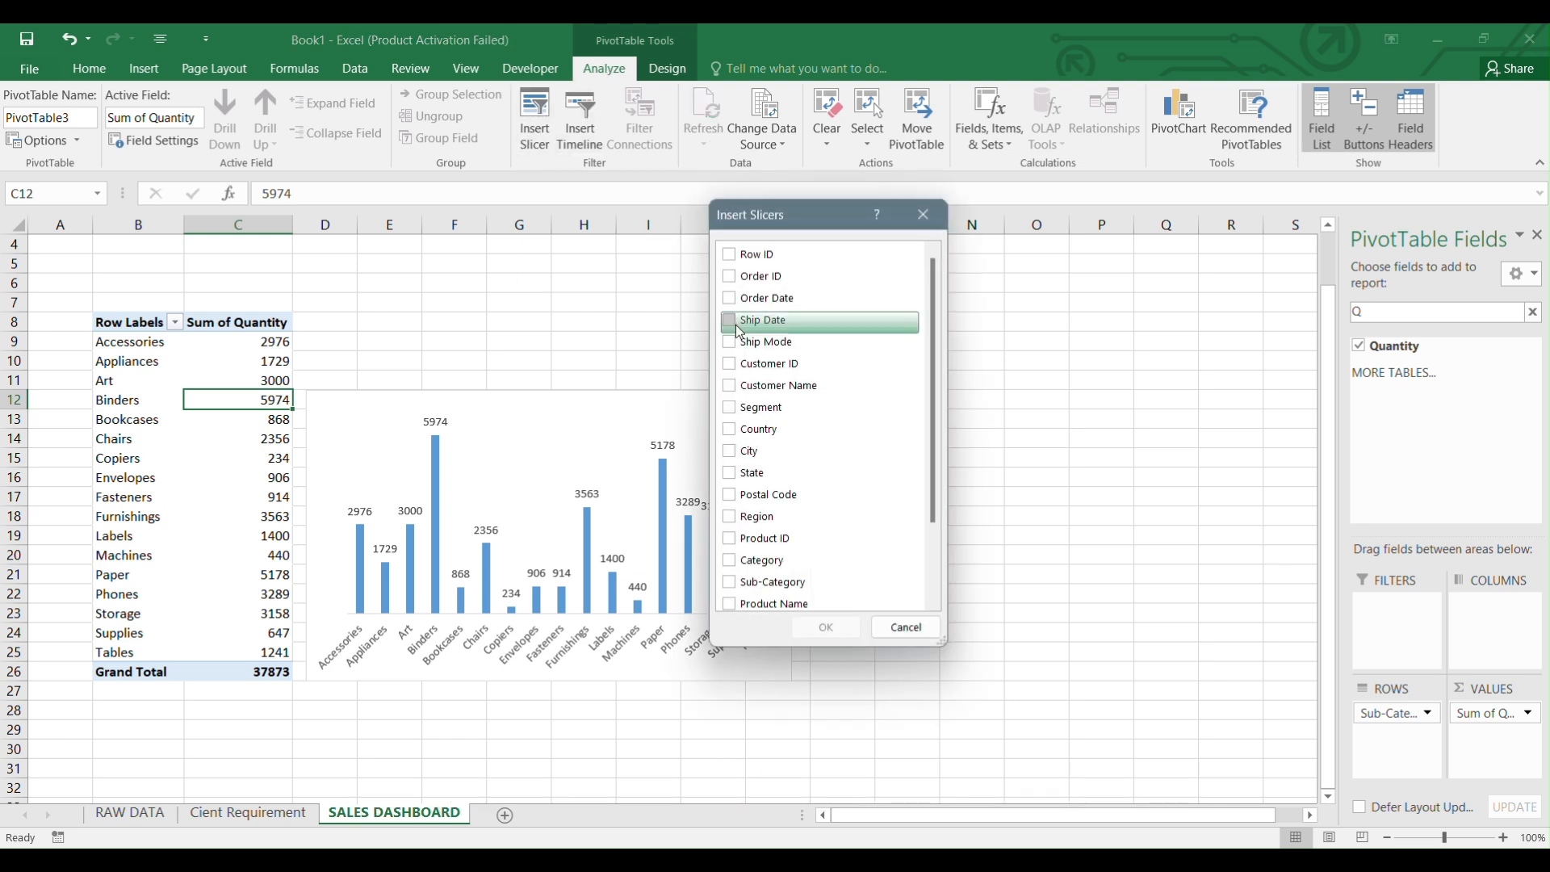
{"action": "left_click", "coordinate": [729, 473]}
{"action": "left_click", "coordinate": [729, 342]}
{"action": "scroll", "coordinate": [731, 388], "scroll_direction": "down", "scroll_amount": 1}
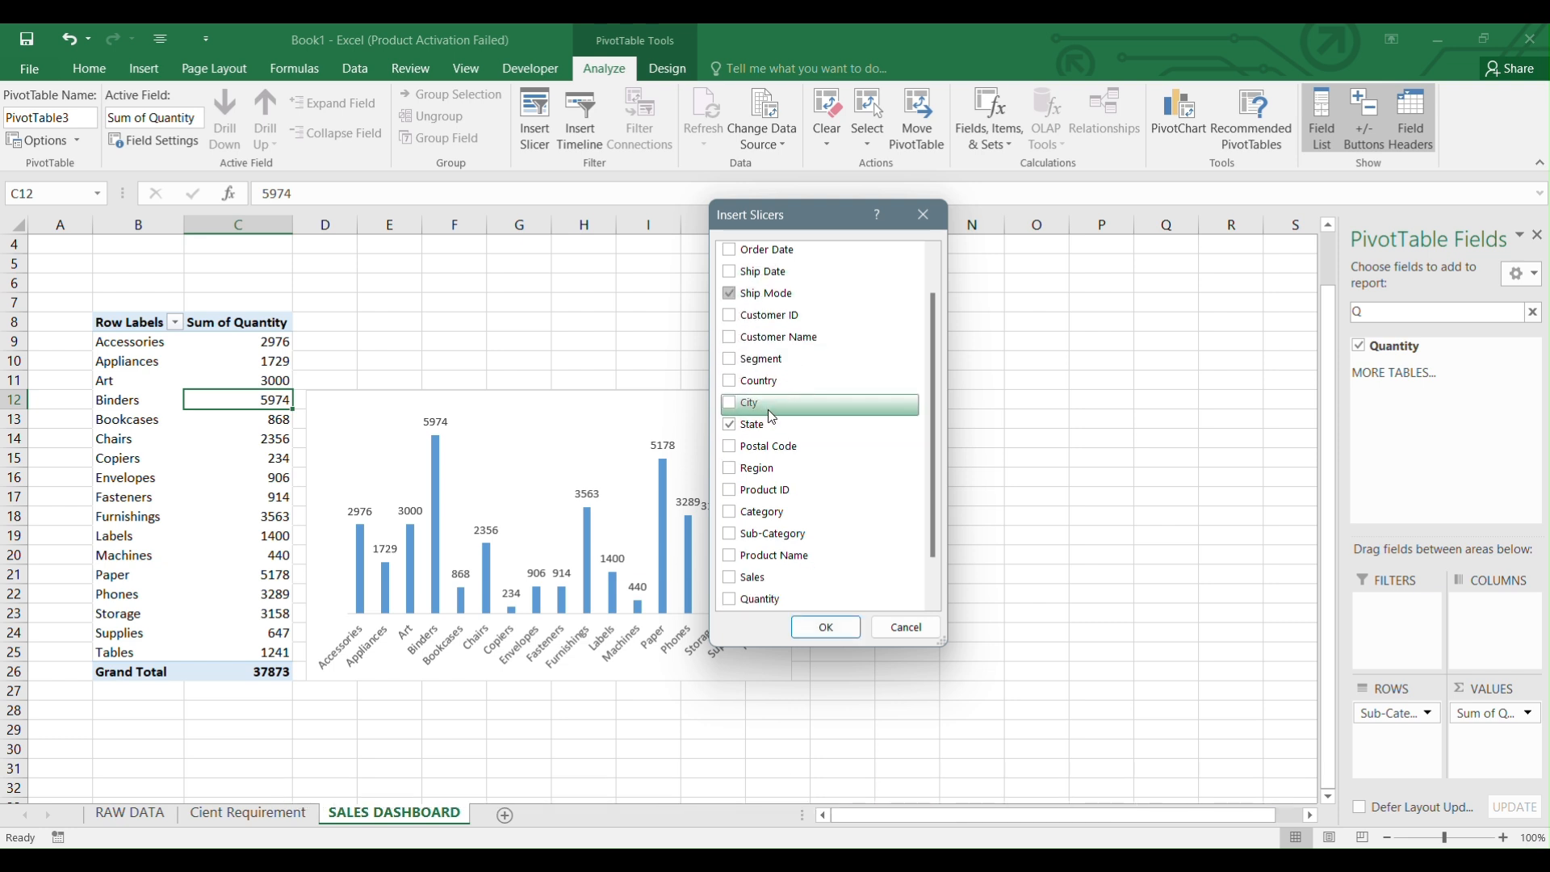
{"action": "left_click", "coordinate": [729, 512]}
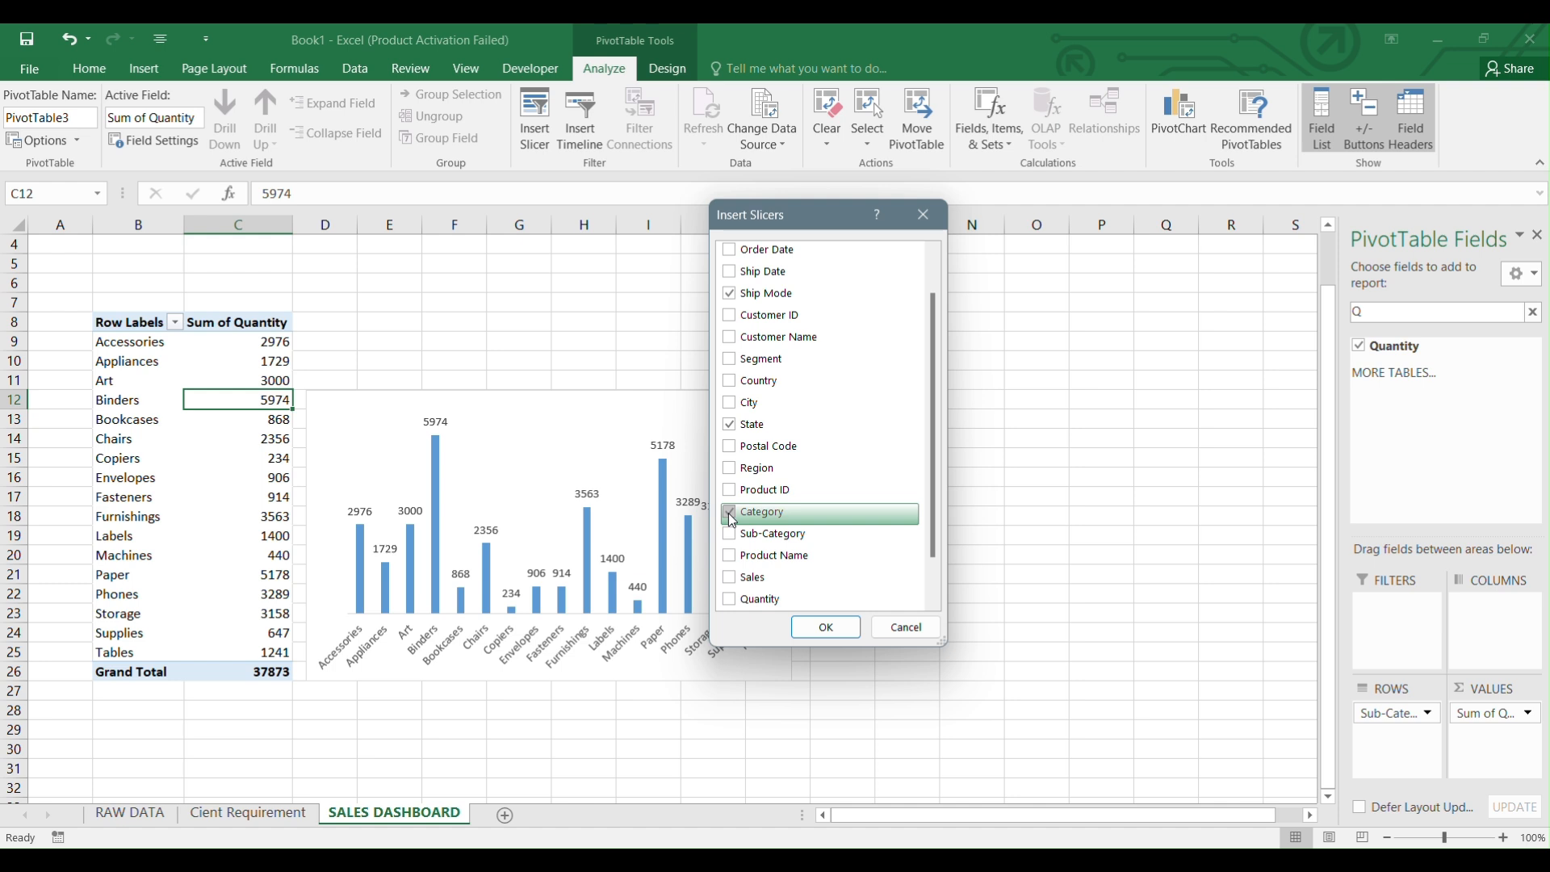
{"action": "scroll", "coordinate": [733, 521], "scroll_direction": "down", "scroll_amount": 1}
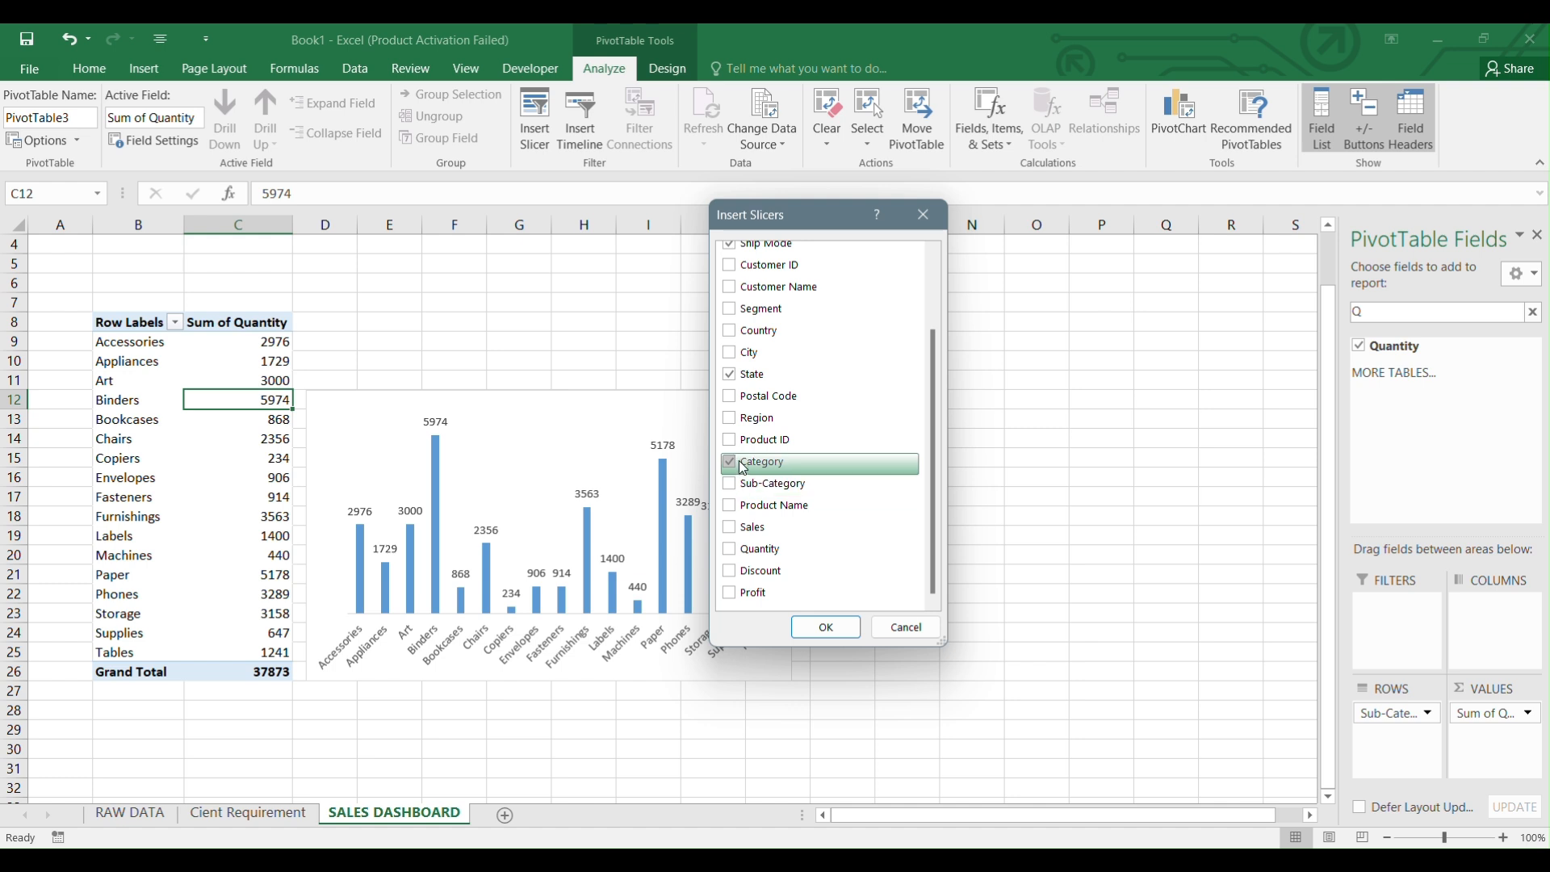
{"action": "left_click", "coordinate": [739, 308]}
{"action": "left_click", "coordinate": [808, 637]}
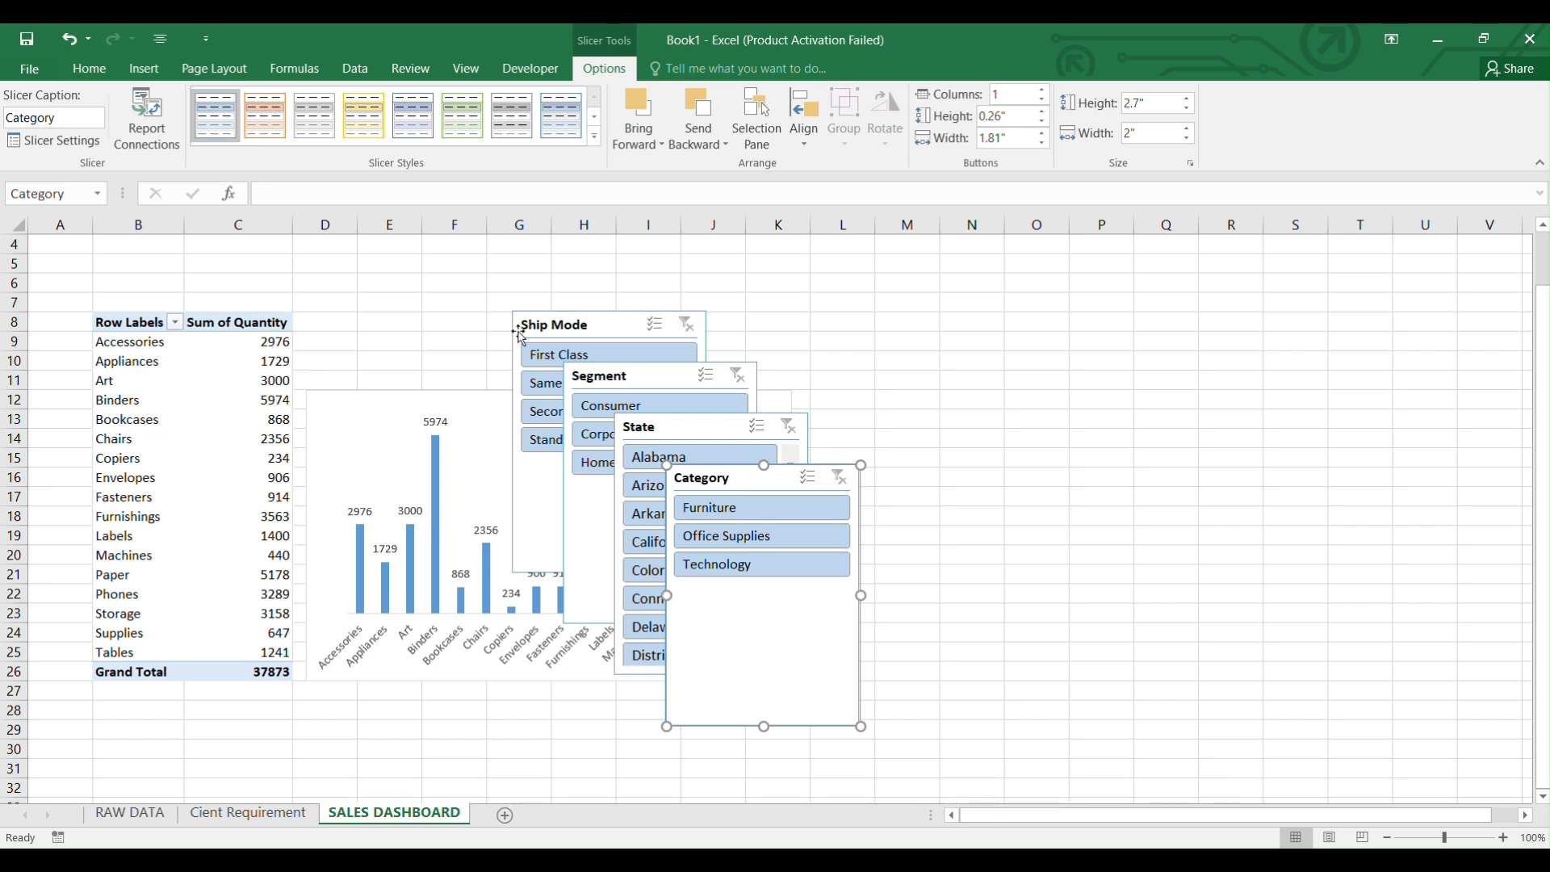
Spread the four slicers apart, placing State just beside the chart in columns L to N and lengthening it to about 4.19".
{"action": "left_click_drag", "start_coordinate": [757, 493], "coordinate": [1365, 289]}
{"action": "left_click_drag", "start_coordinate": [695, 428], "coordinate": [853, 320]}
{"action": "left_click_drag", "start_coordinate": [694, 377], "coordinate": [1278, 551]}
{"action": "left_click_drag", "start_coordinate": [600, 325], "coordinate": [1203, 282]}
{"action": "left_click_drag", "start_coordinate": [864, 317], "coordinate": [899, 284]}
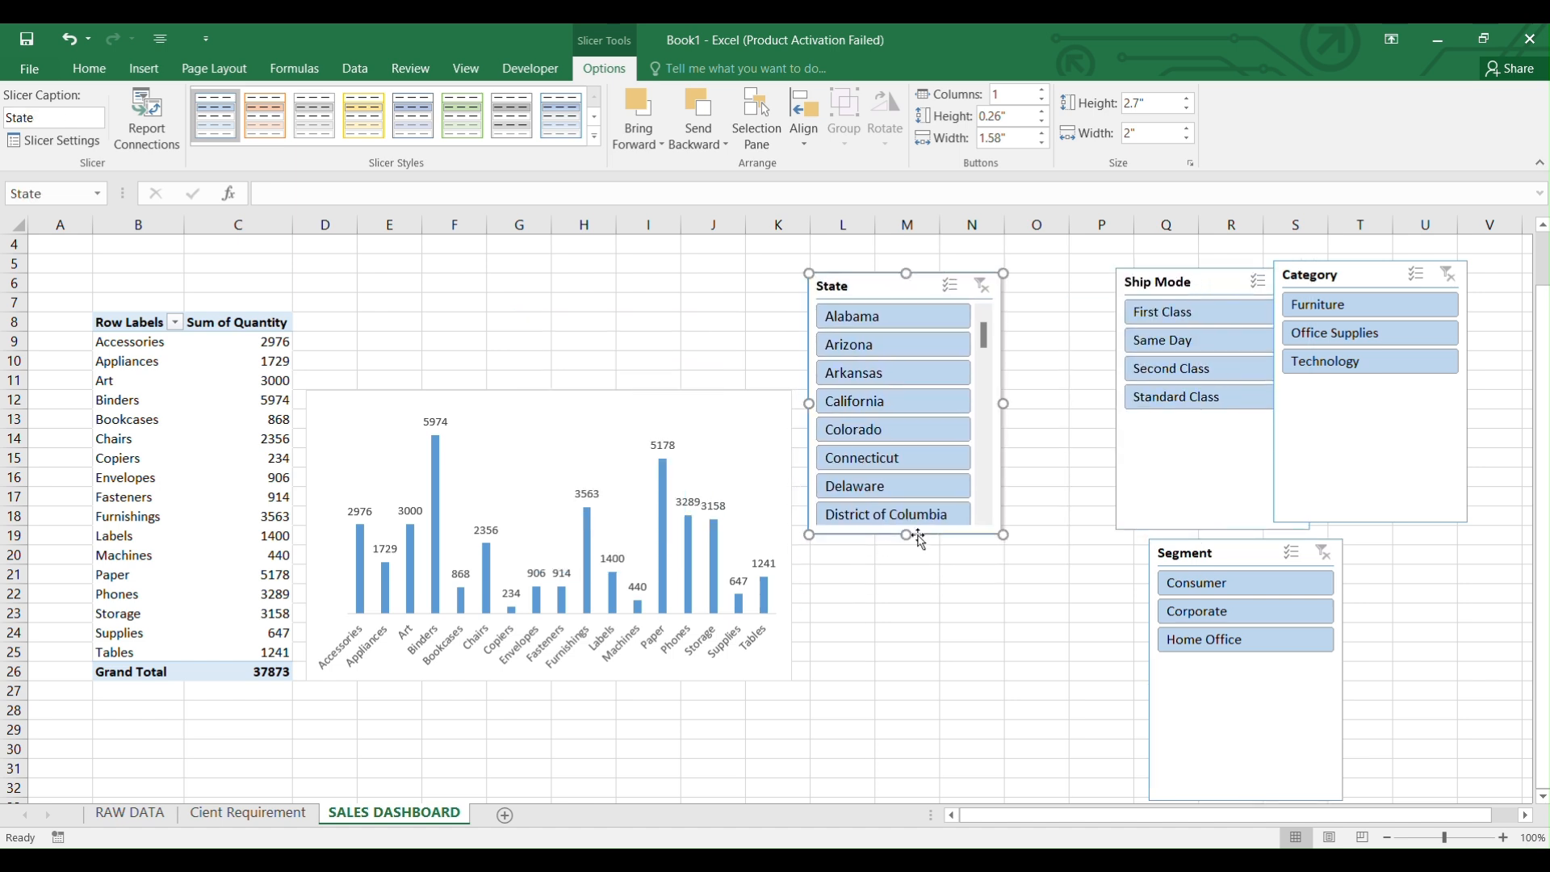
{"action": "left_click_drag", "start_coordinate": [905, 534], "coordinate": [906, 680]}
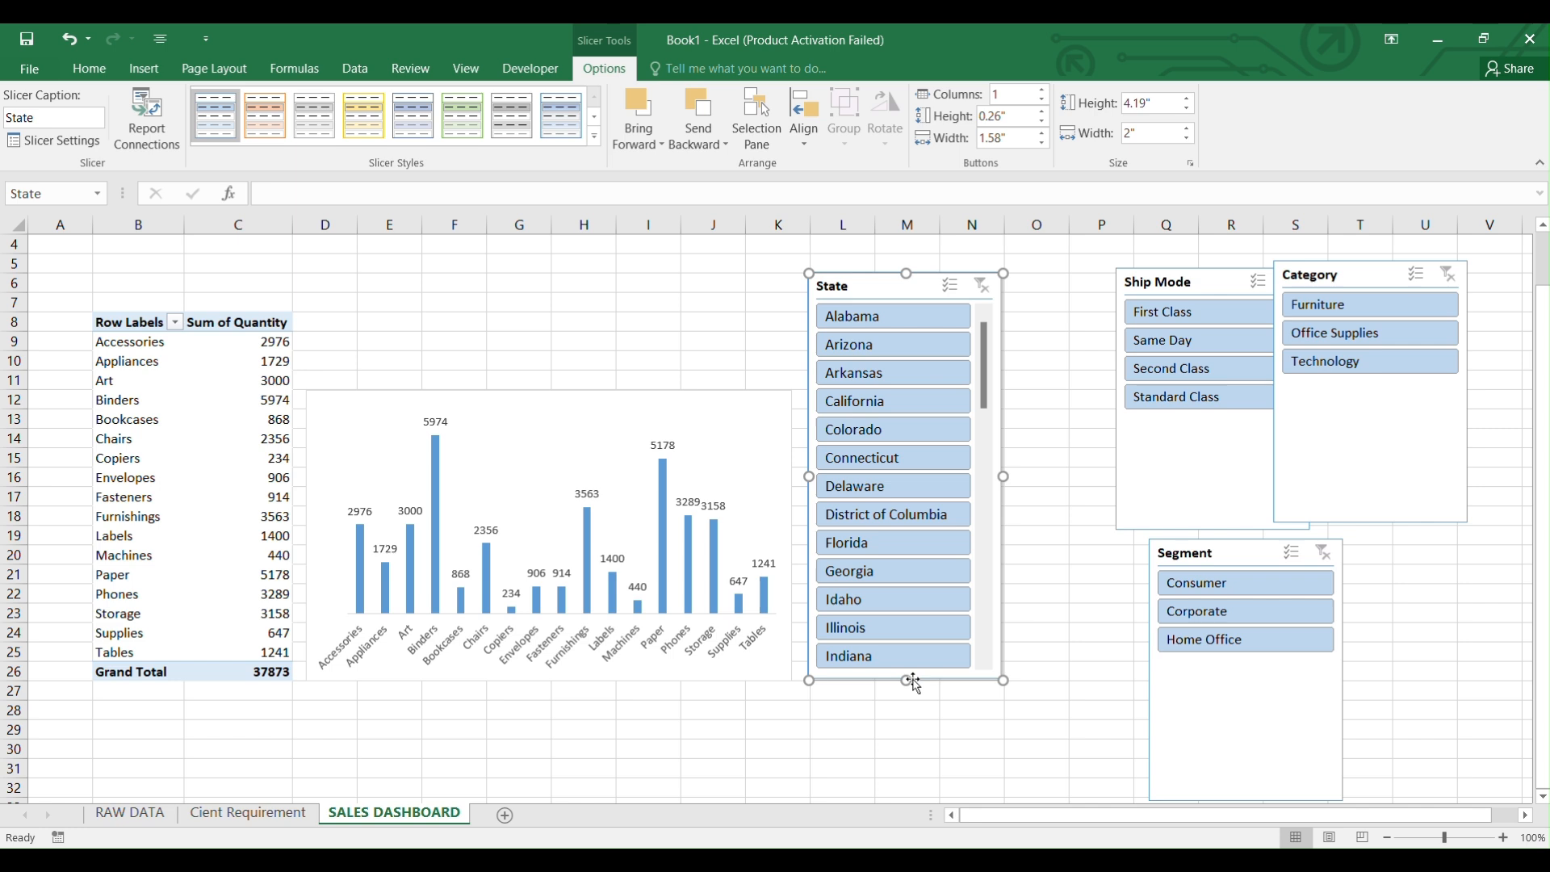
Shorten the Ship Mode, Category and Segment slicers to fit their items and stack them in that order beside the State slicer.
{"action": "left_click_drag", "start_coordinate": [1236, 287], "coordinate": [1128, 291]}
{"action": "left_click_drag", "start_coordinate": [1108, 534], "coordinate": [1106, 423]}
{"action": "left_click", "coordinate": [1376, 501]}
{"action": "left_click_drag", "start_coordinate": [1371, 530], "coordinate": [1363, 388]}
{"action": "left_click_drag", "start_coordinate": [1381, 275], "coordinate": [1119, 447]}
{"action": "left_click_drag", "start_coordinate": [1217, 698], "coordinate": [1221, 704]}
{"action": "left_click_drag", "start_coordinate": [1252, 797], "coordinate": [1247, 655]}
{"action": "left_click_drag", "start_coordinate": [1254, 541], "coordinate": [1119, 559]}
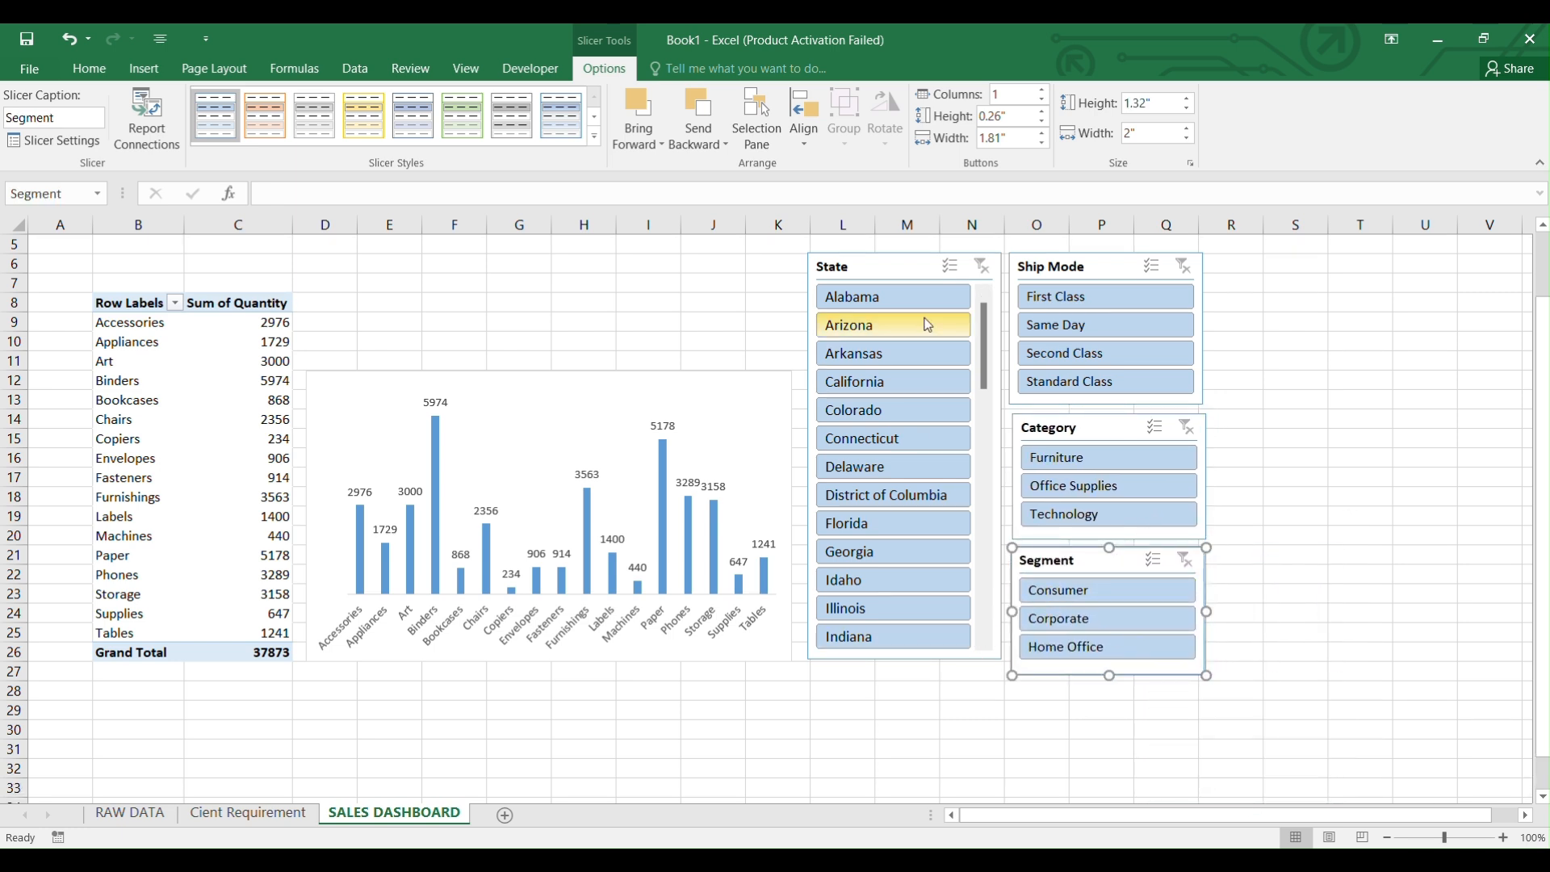
Lengthen the State slicer to about 4.34" and enlarge the chart slightly to align their lower edges with the Segment slicer.
{"action": "left_click", "coordinate": [905, 269]}
{"action": "left_click_drag", "start_coordinate": [906, 662], "coordinate": [906, 675]}
{"action": "left_click", "coordinate": [792, 656]}
{"action": "left_click_drag", "start_coordinate": [792, 658], "coordinate": [801, 670]}
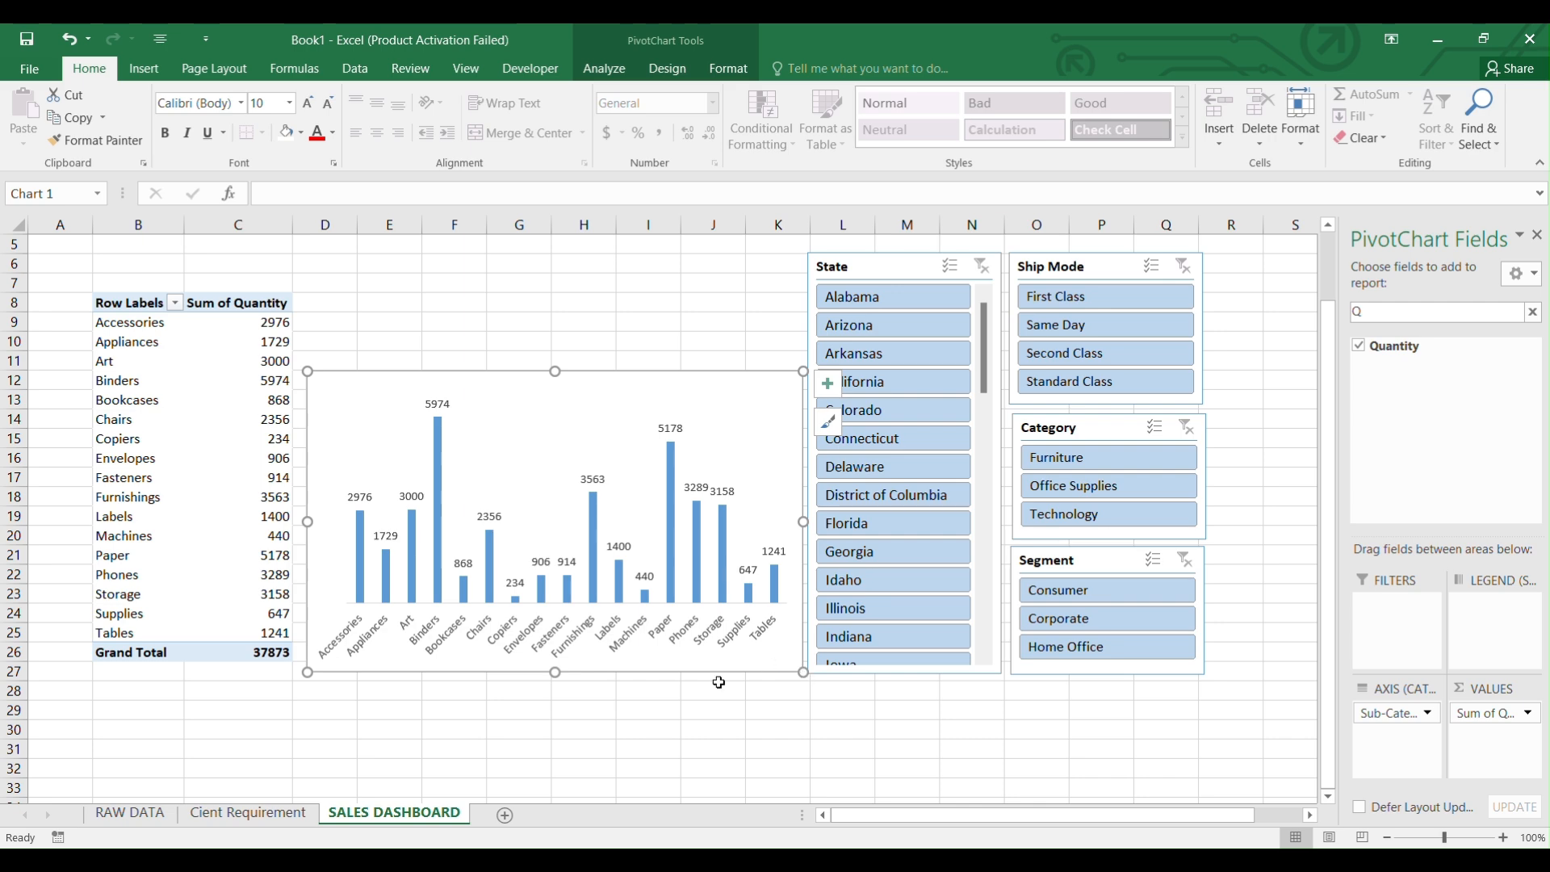
Insert a Ship Date timeline for the quantity PivotTable.
{"action": "scroll", "coordinate": [668, 271], "scroll_direction": "up", "scroll_amount": 2}
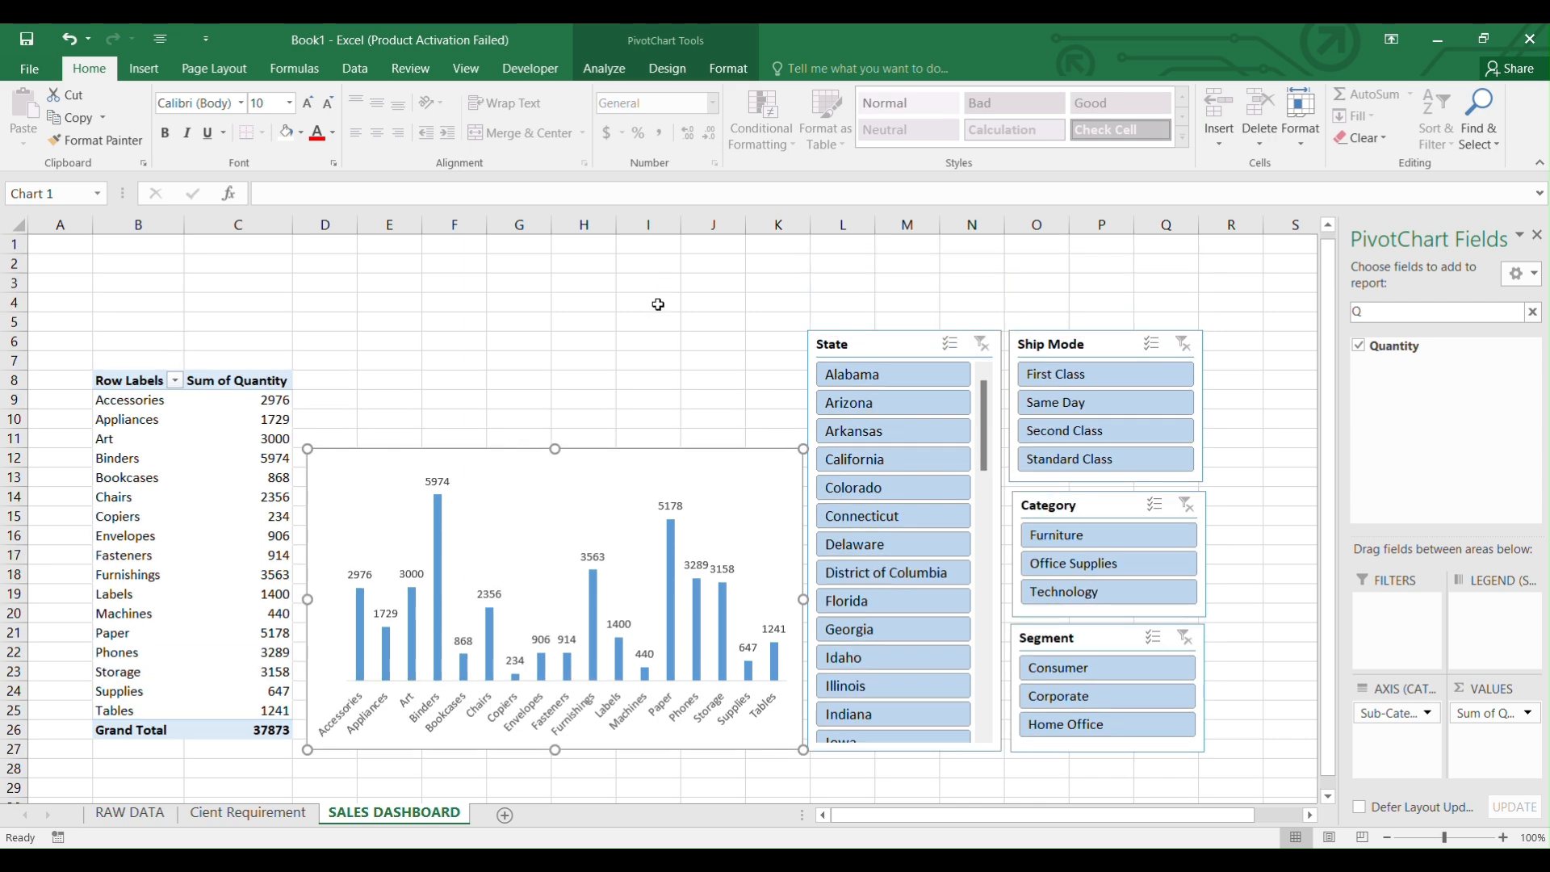
{"action": "left_click", "coordinate": [285, 299]}
{"action": "left_click", "coordinate": [242, 475]}
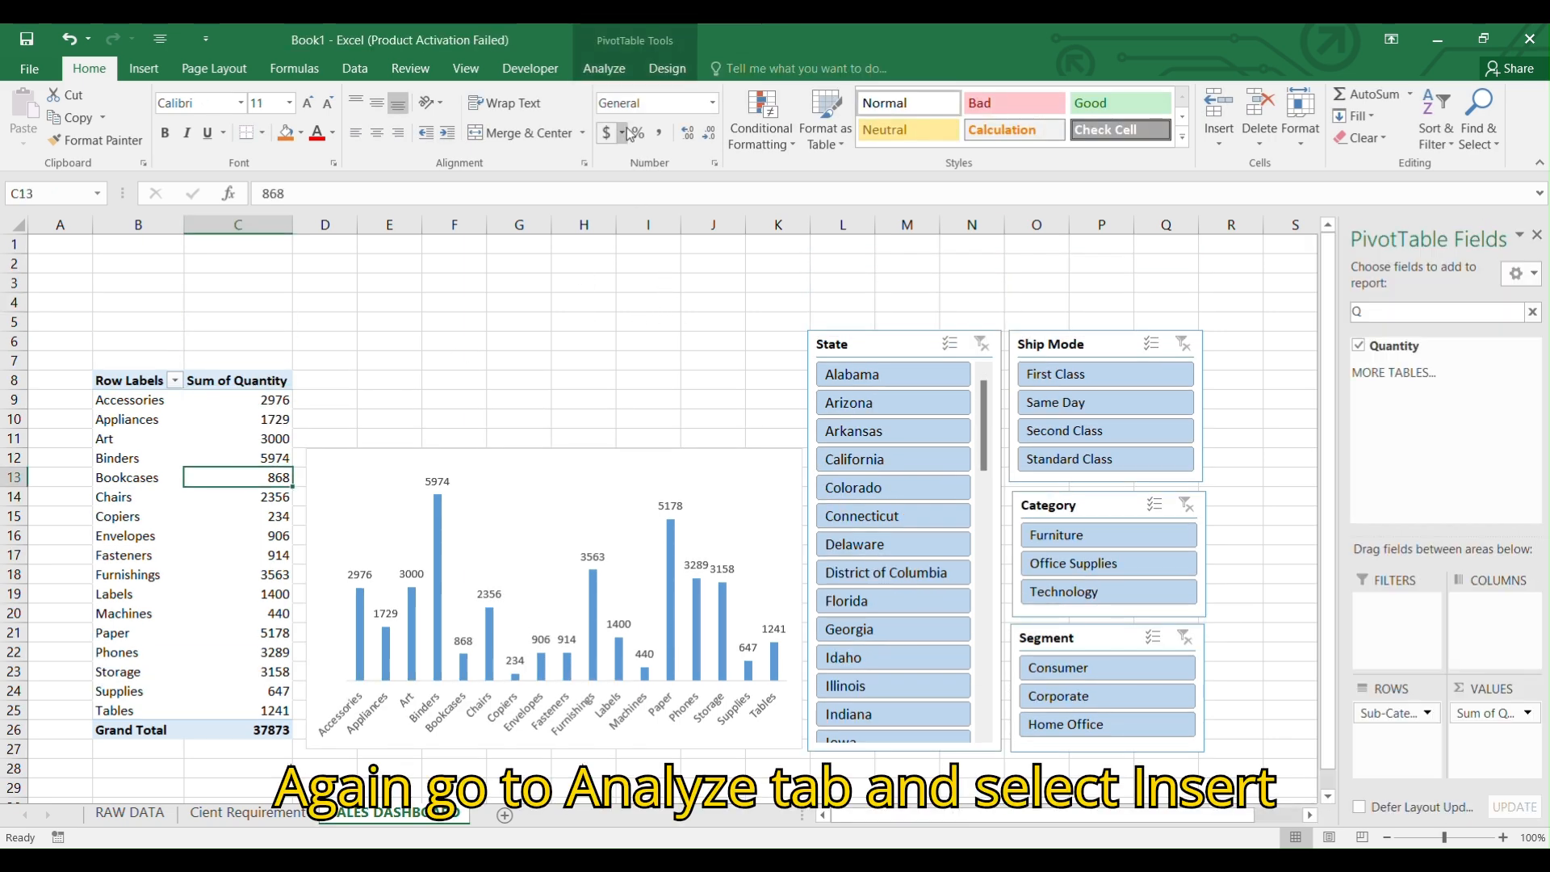
{"action": "left_click", "coordinate": [604, 68]}
{"action": "left_click", "coordinate": [580, 121]}
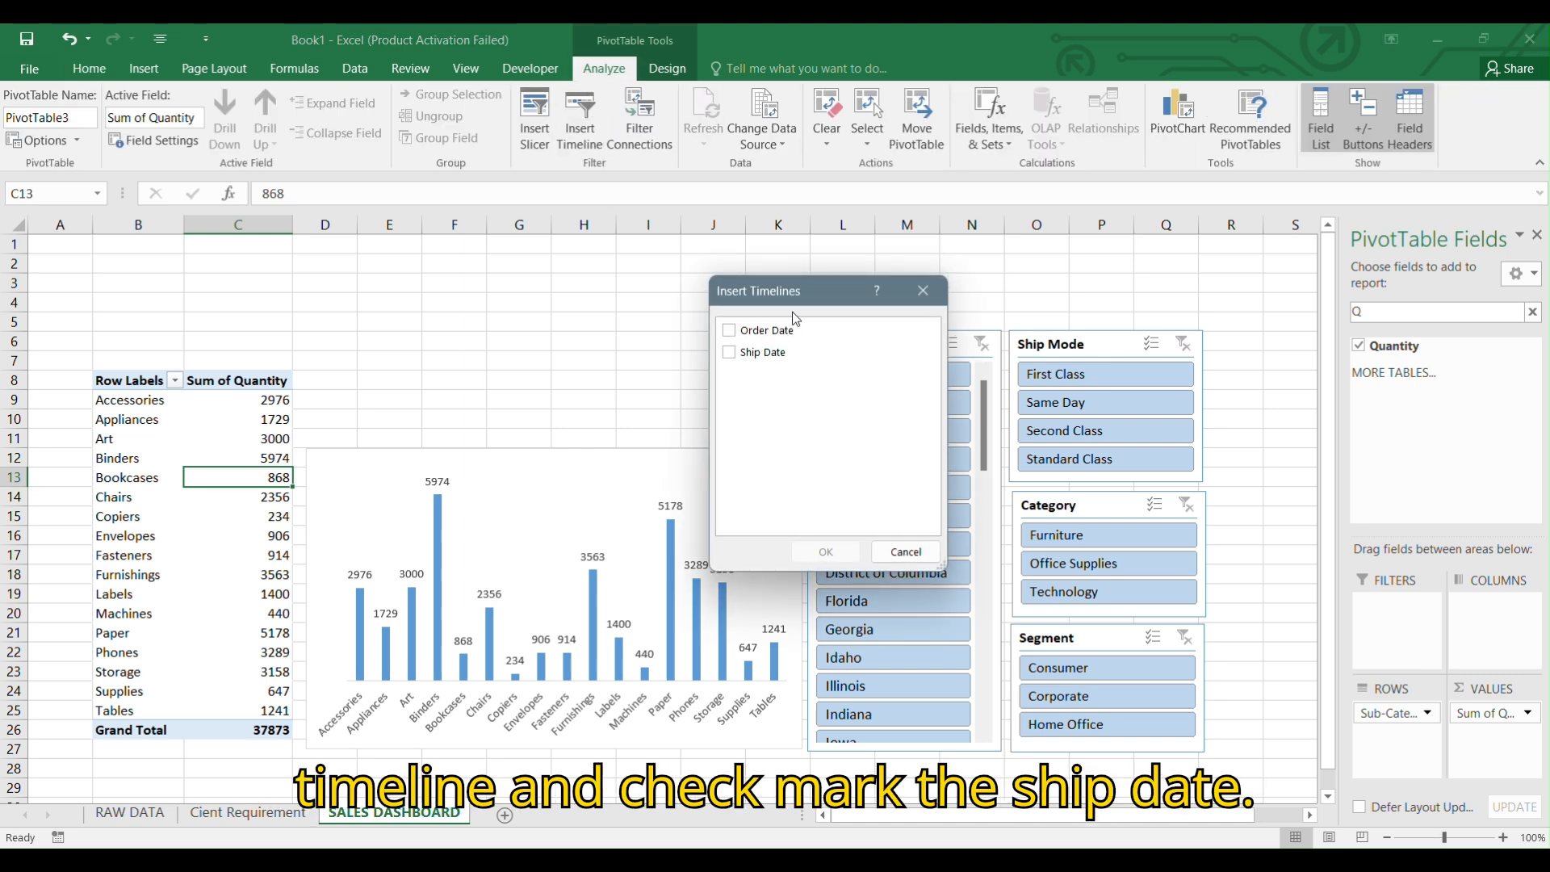
{"action": "left_click", "coordinate": [730, 355]}
{"action": "left_click", "coordinate": [827, 551]}
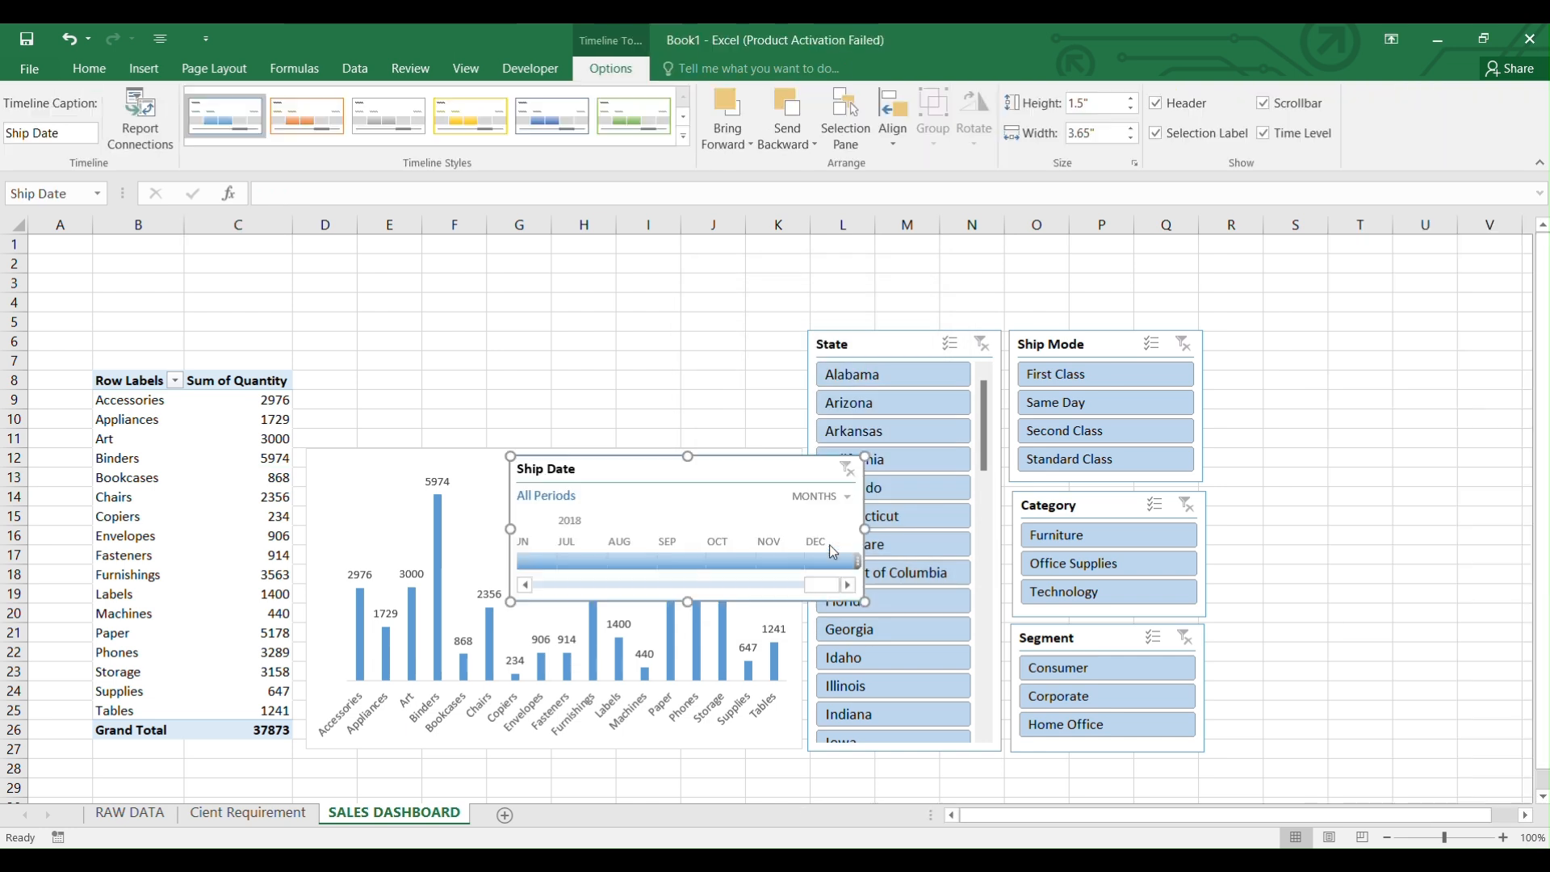
Fit the Ship Date timeline above the chart at about 5.18" wide, and show it by quarters in the orange style.
{"action": "left_click_drag", "start_coordinate": [727, 469], "coordinate": [518, 307]}
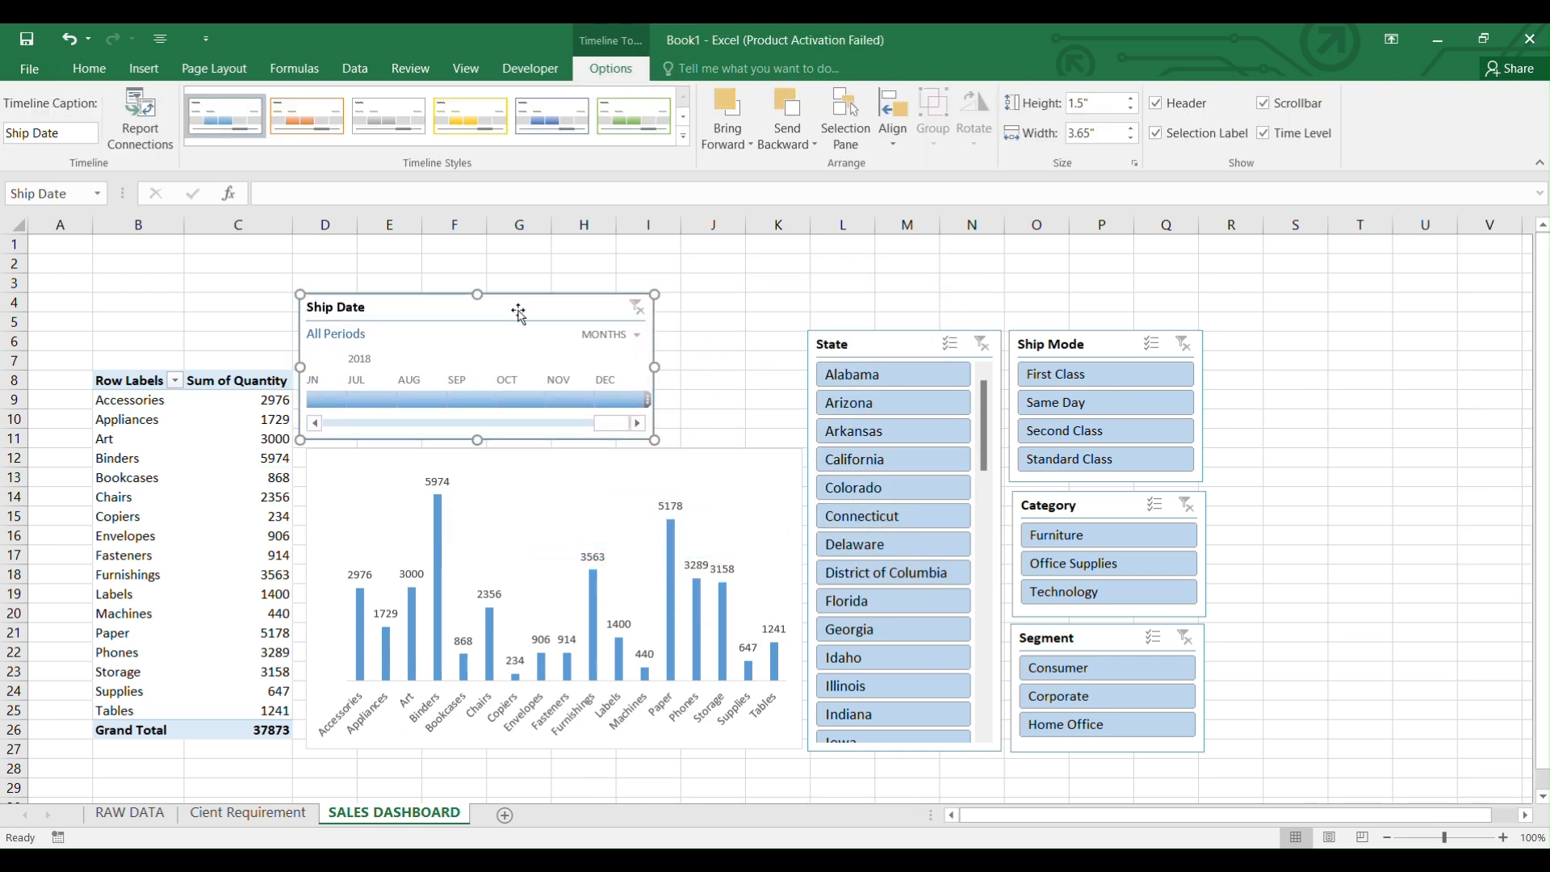
{"action": "left_click_drag", "start_coordinate": [655, 366], "coordinate": [802, 390]}
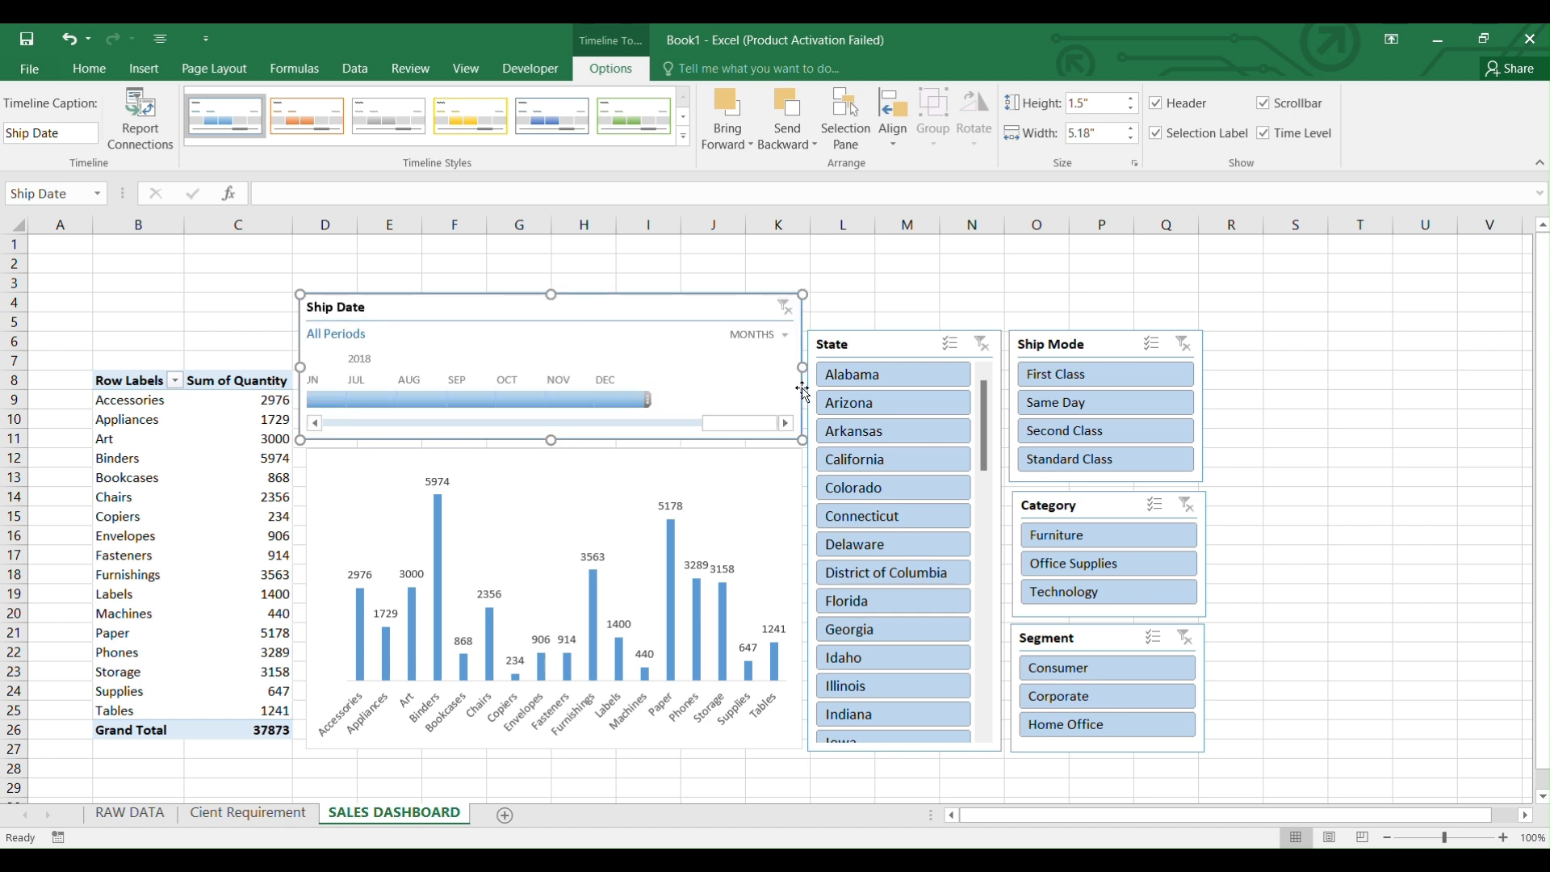
{"action": "left_click", "coordinate": [771, 335]}
{"action": "left_click", "coordinate": [787, 381]}
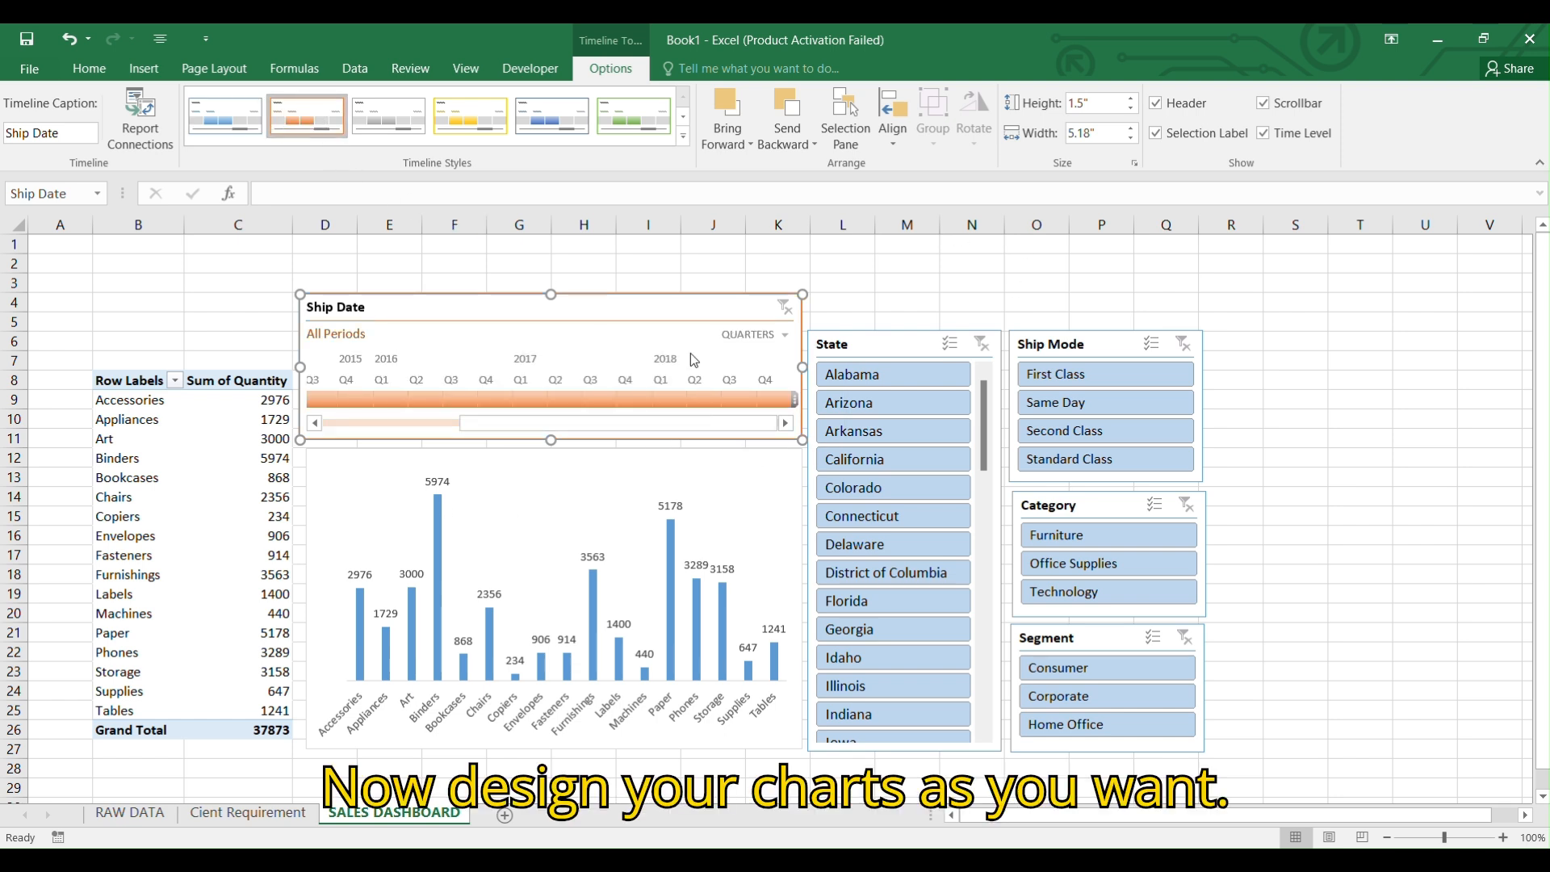
Apply the light green style to the State slicer and the light yellow style to the Ship Mode slicer.
{"action": "left_click", "coordinate": [898, 347]}
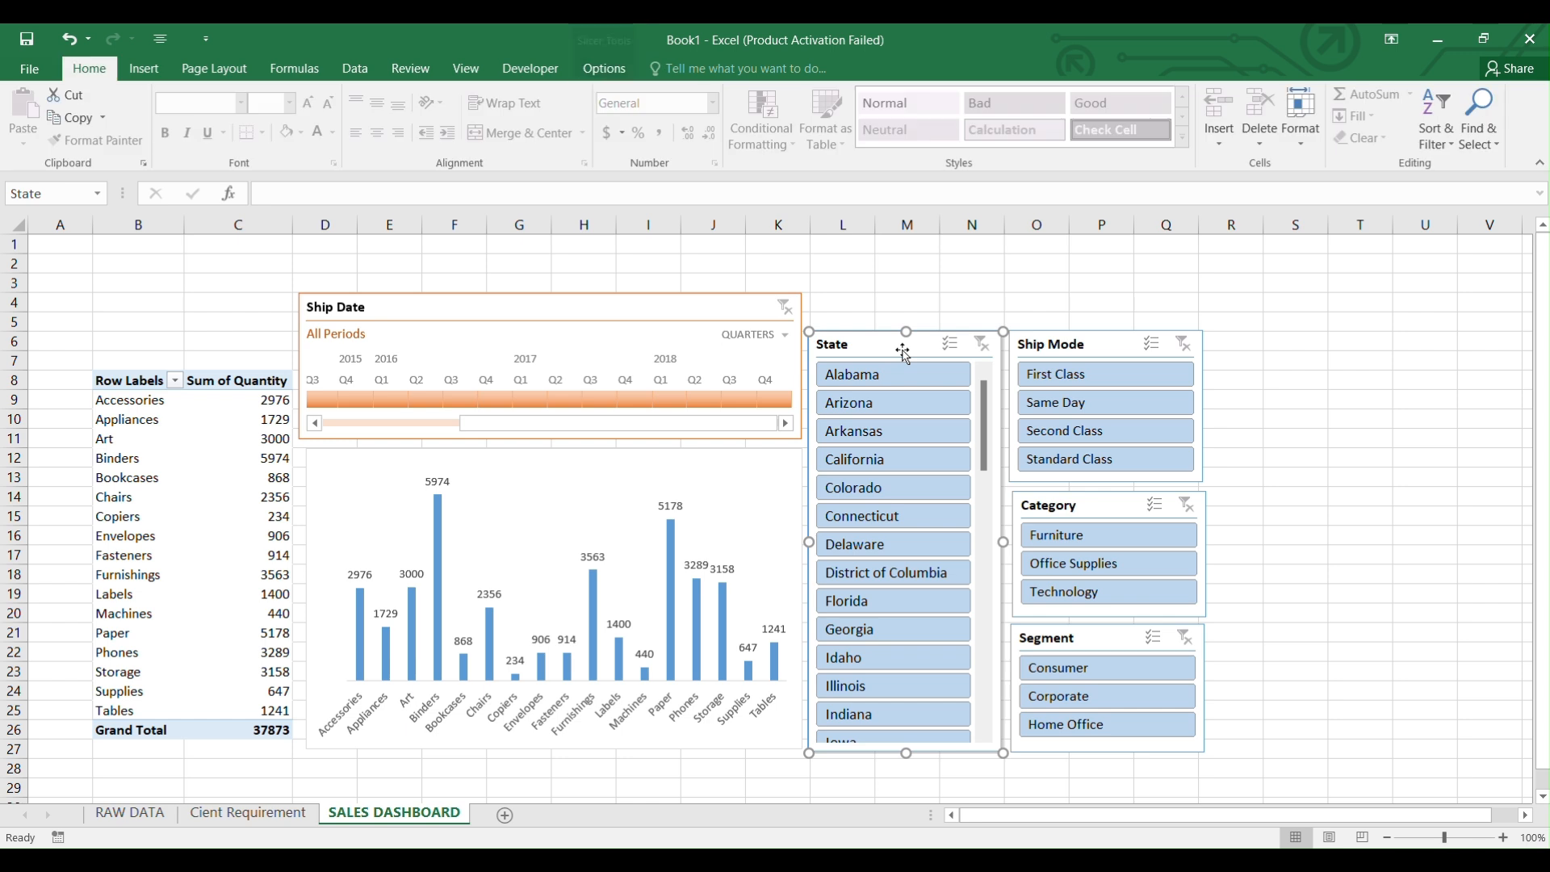
{"action": "left_click", "coordinate": [622, 71]}
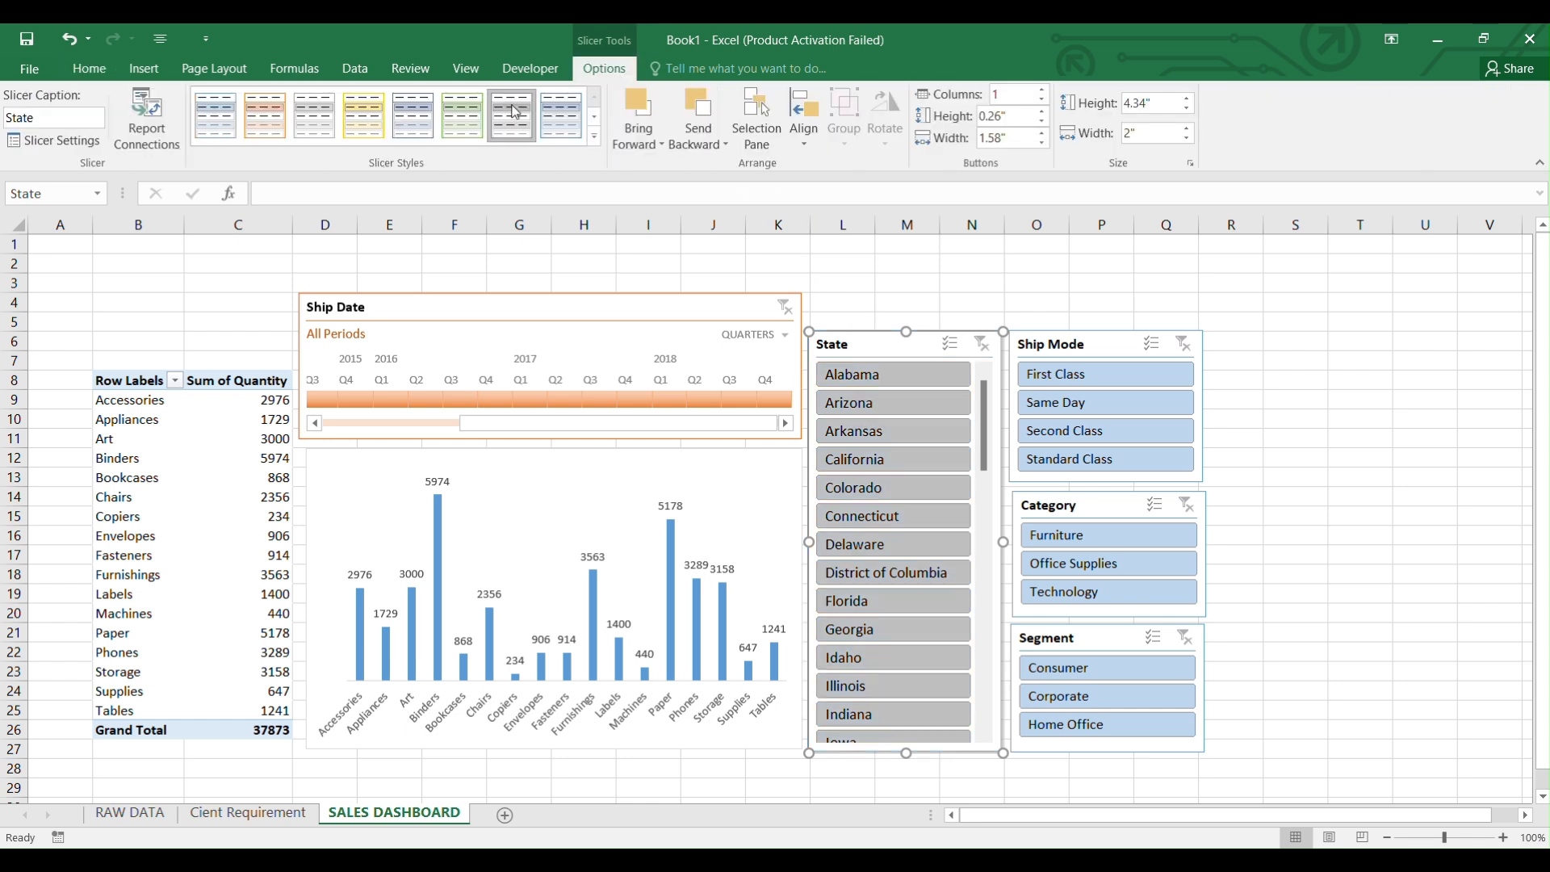
{"action": "left_click", "coordinate": [457, 119]}
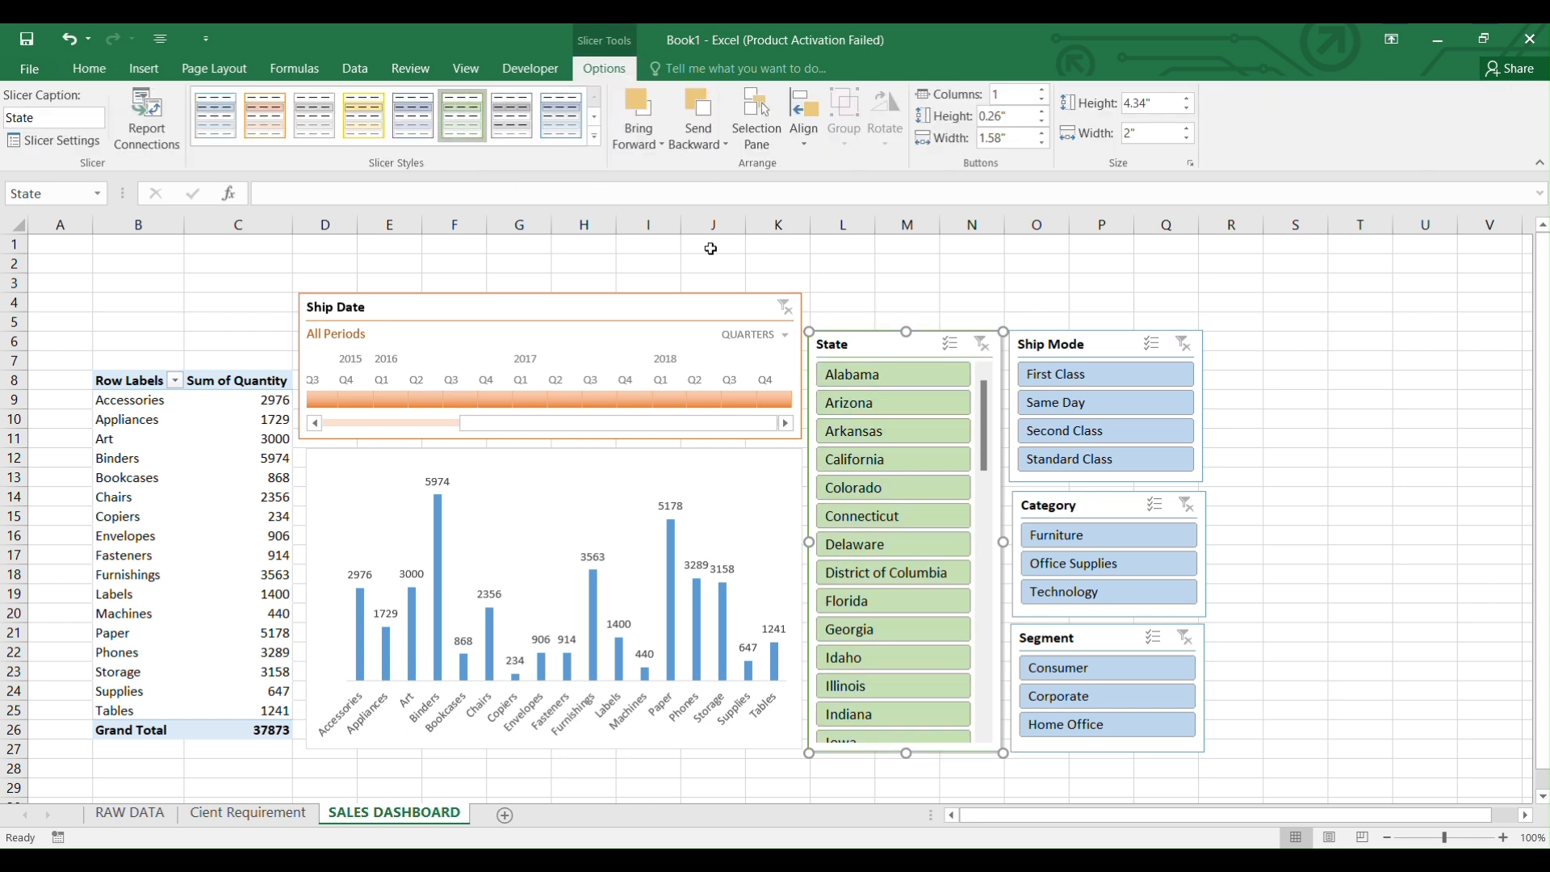
{"action": "left_click", "coordinate": [1102, 347]}
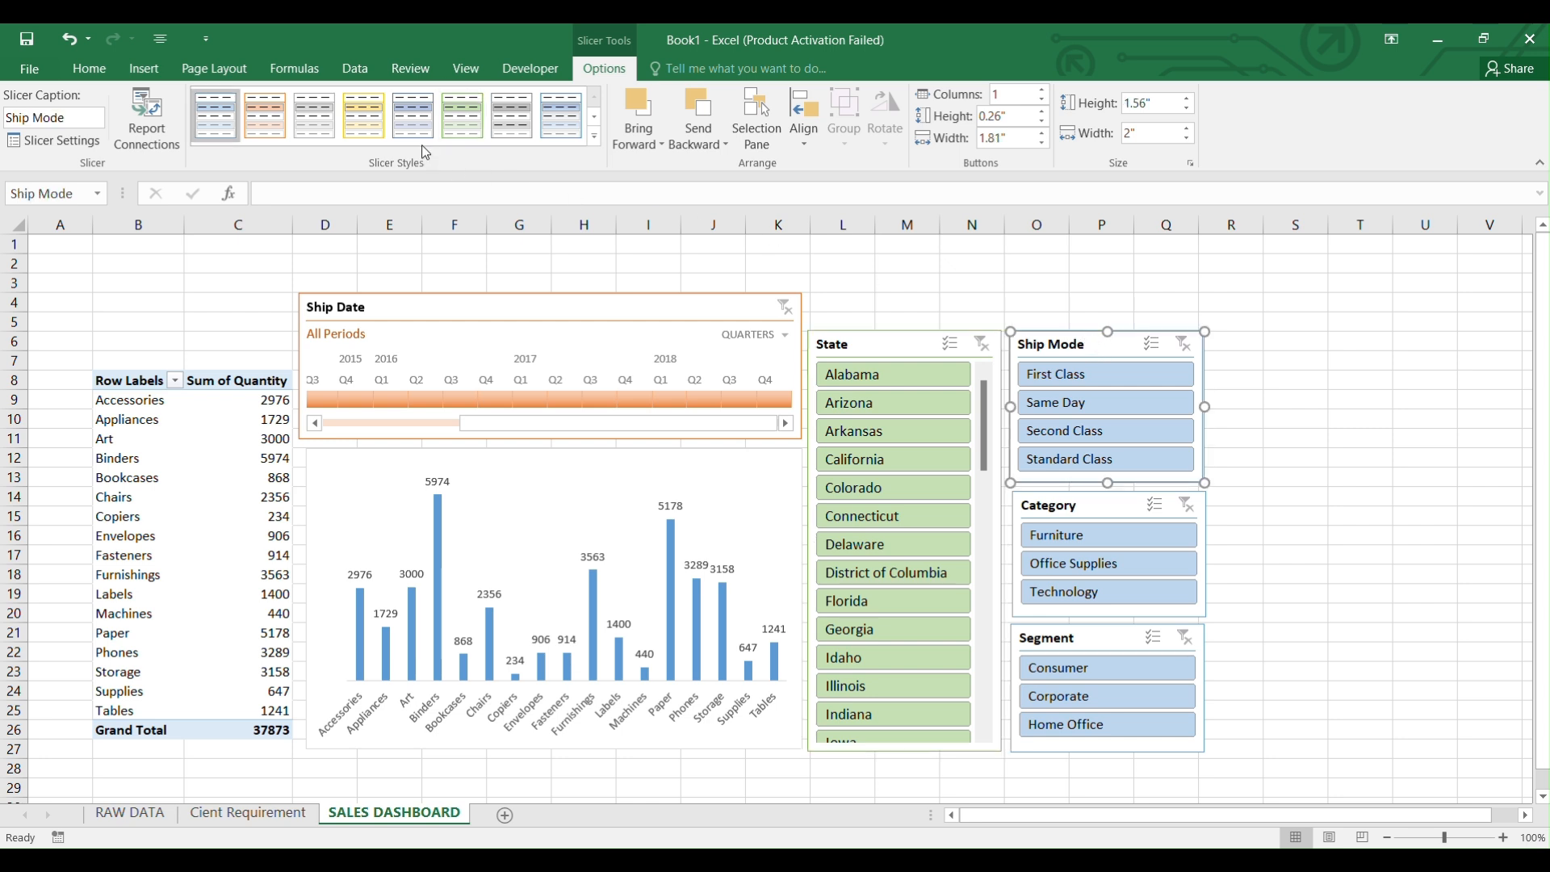
{"action": "left_click", "coordinate": [363, 116]}
Apply the shaded blue gradient style to the Category slicer and the light orange style to the Segment slicer.
{"action": "left_click", "coordinate": [1105, 512]}
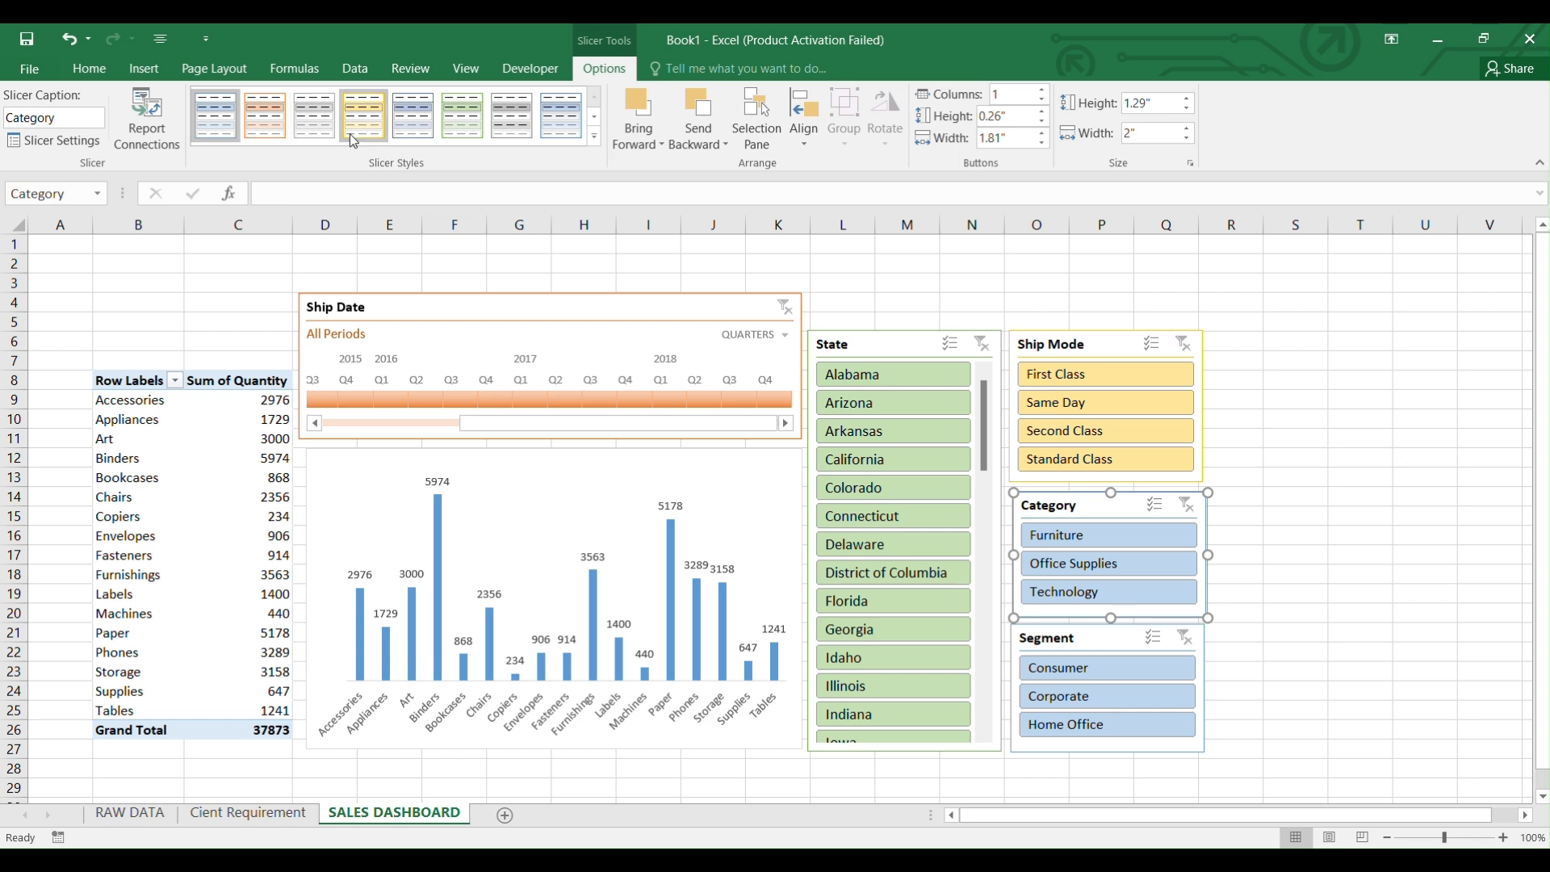
{"action": "left_click", "coordinate": [461, 135]}
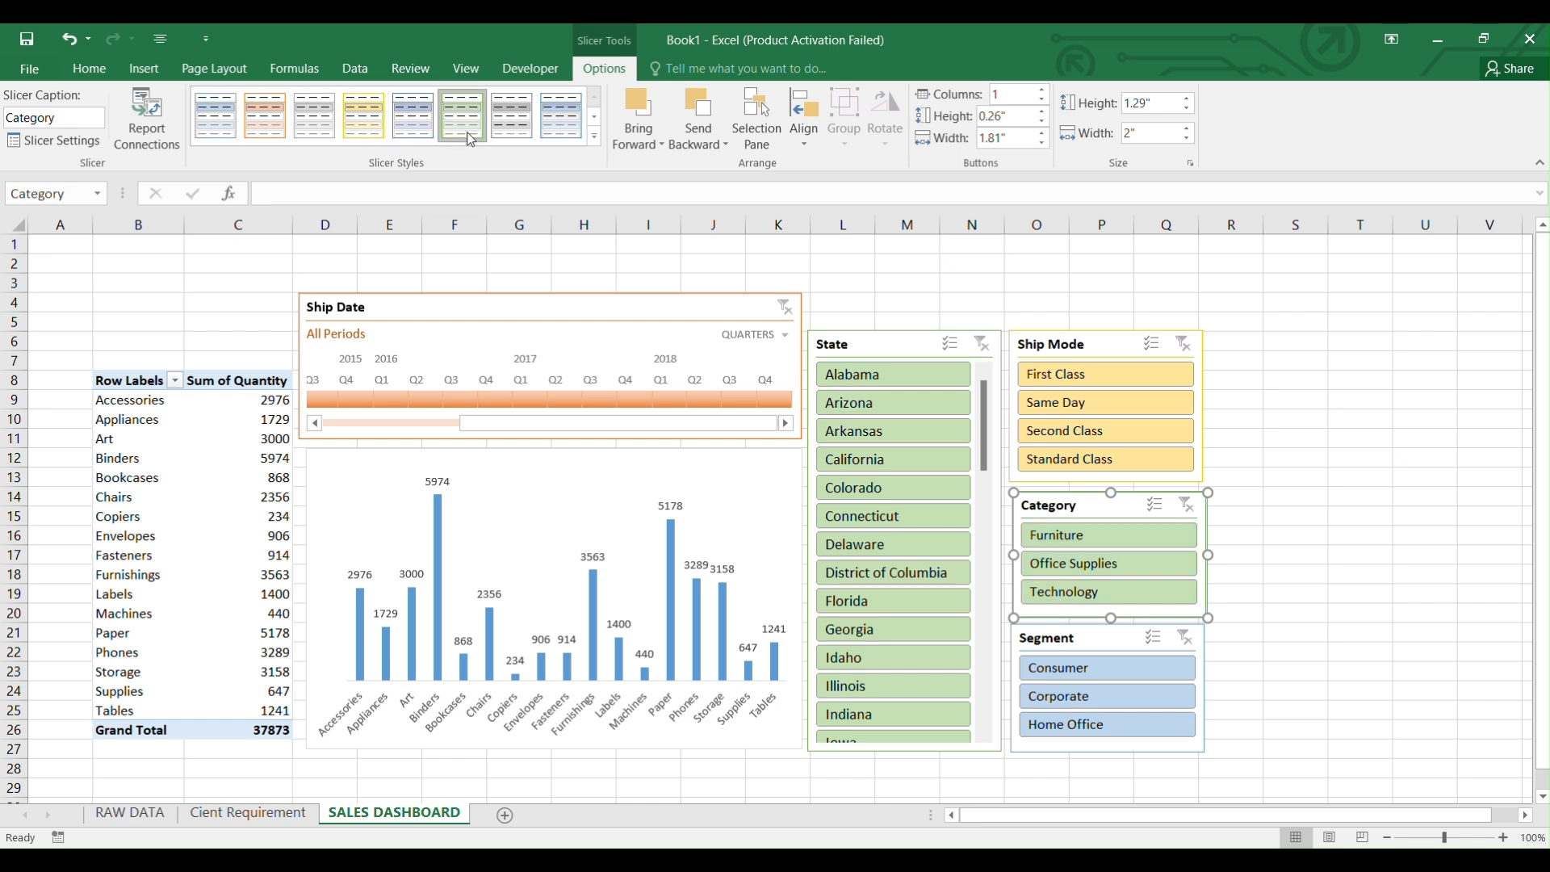
{"action": "left_click", "coordinate": [561, 121]}
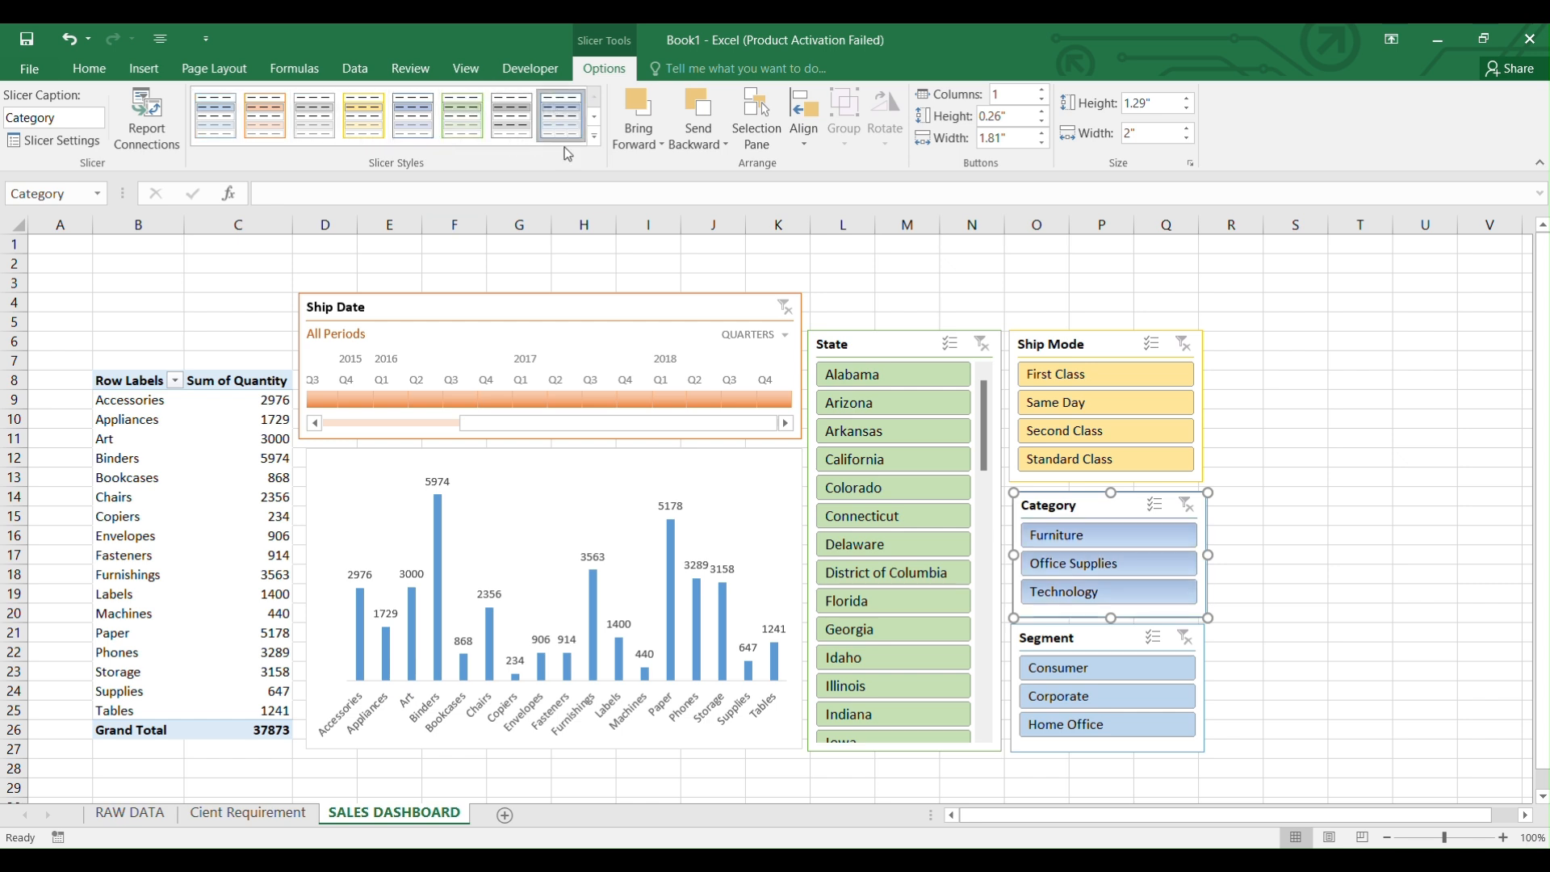
{"action": "left_click", "coordinate": [1090, 634]}
{"action": "left_click", "coordinate": [273, 121]}
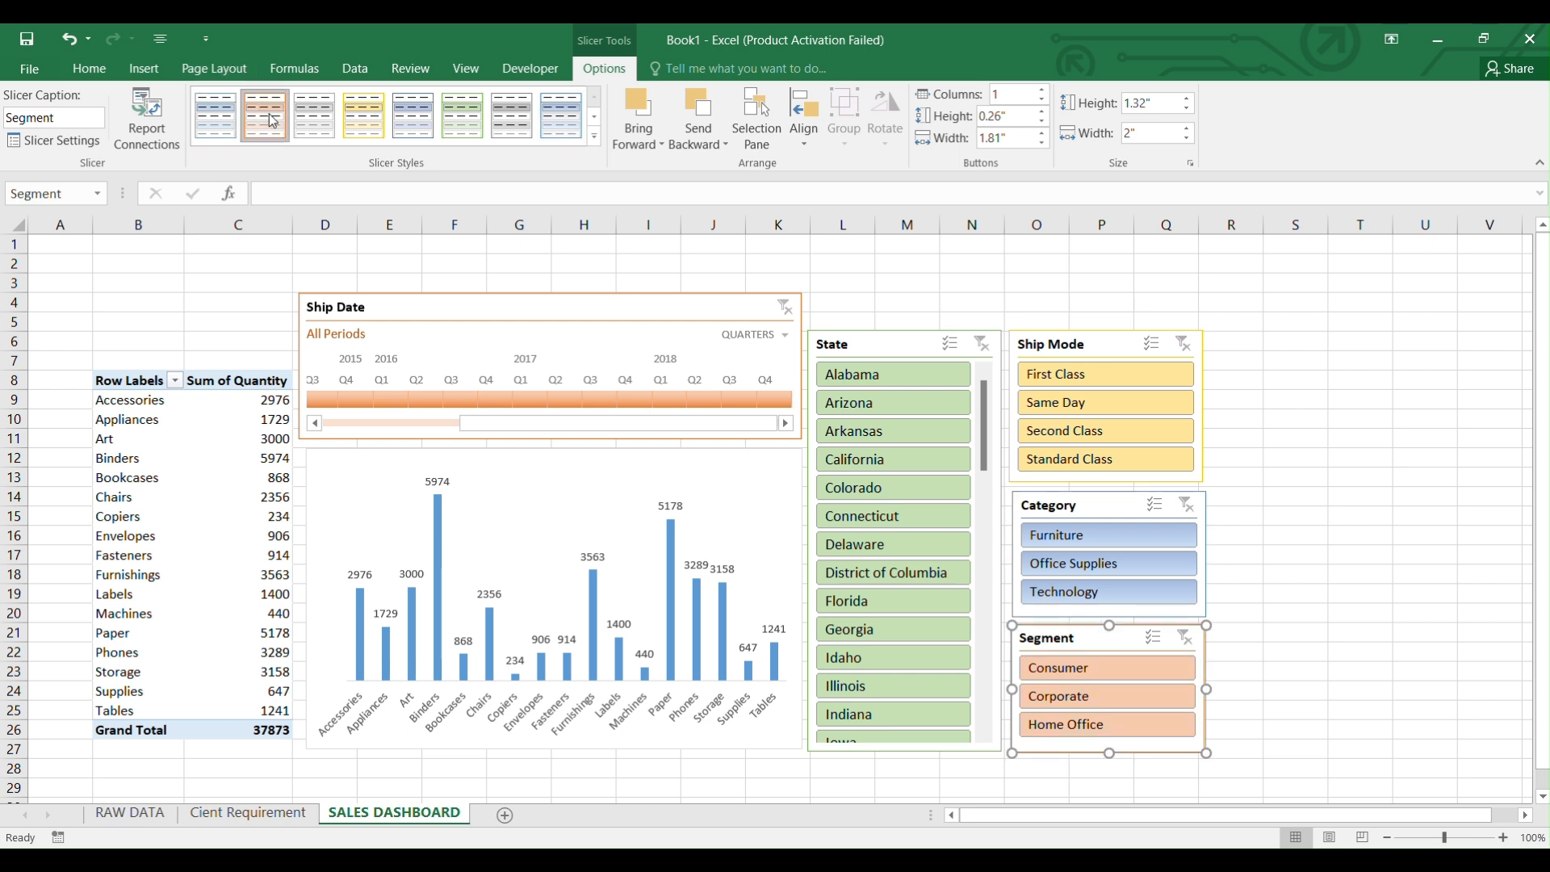
{"action": "left_click", "coordinate": [374, 498]}
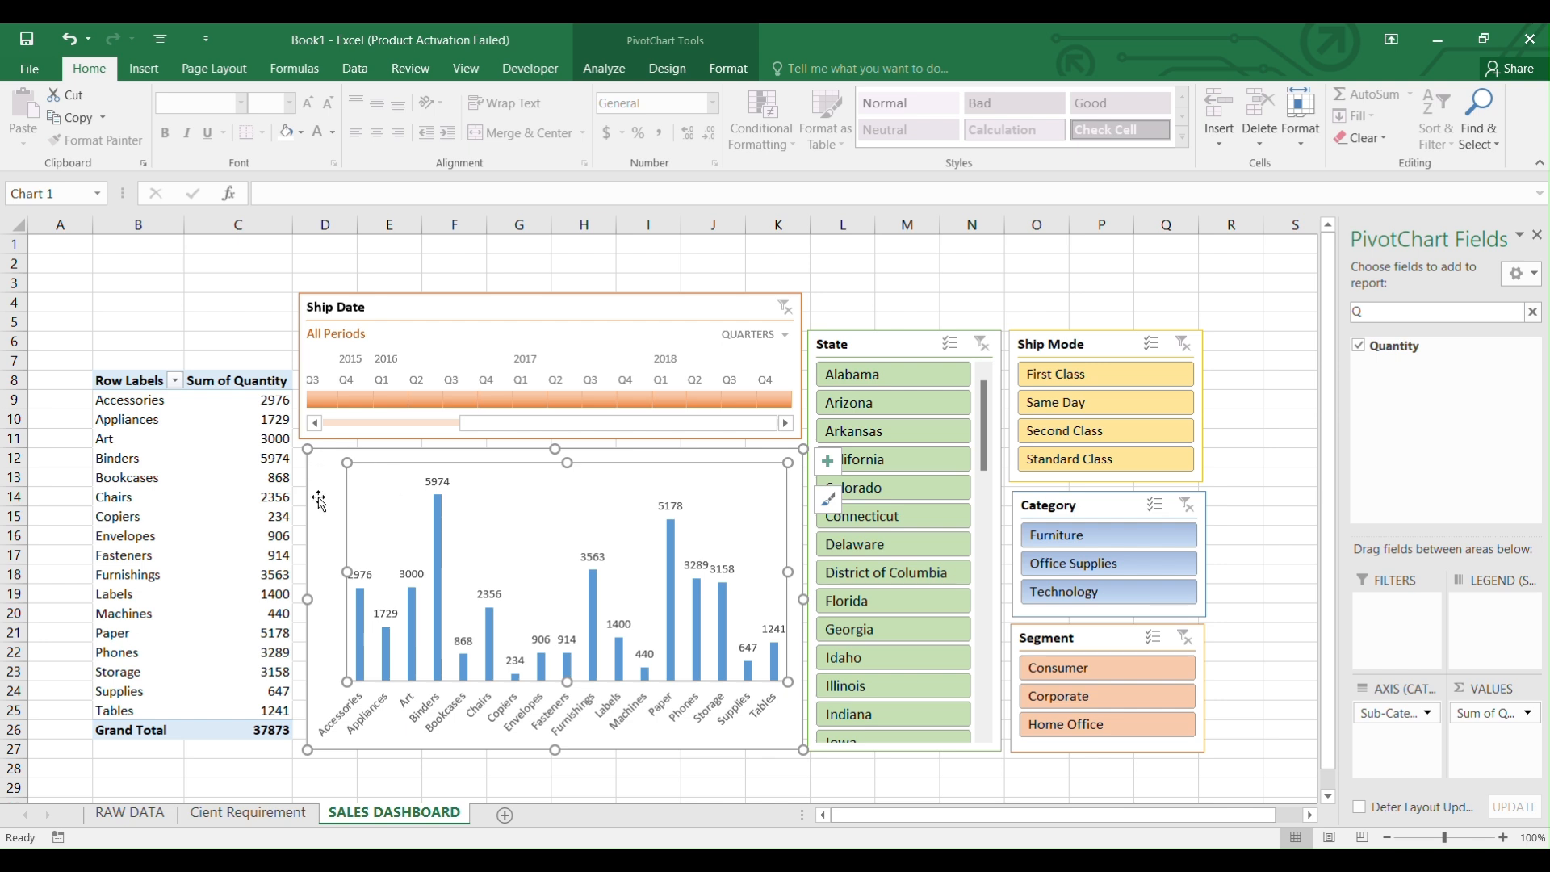
{"action": "left_click", "coordinate": [1010, 301]}
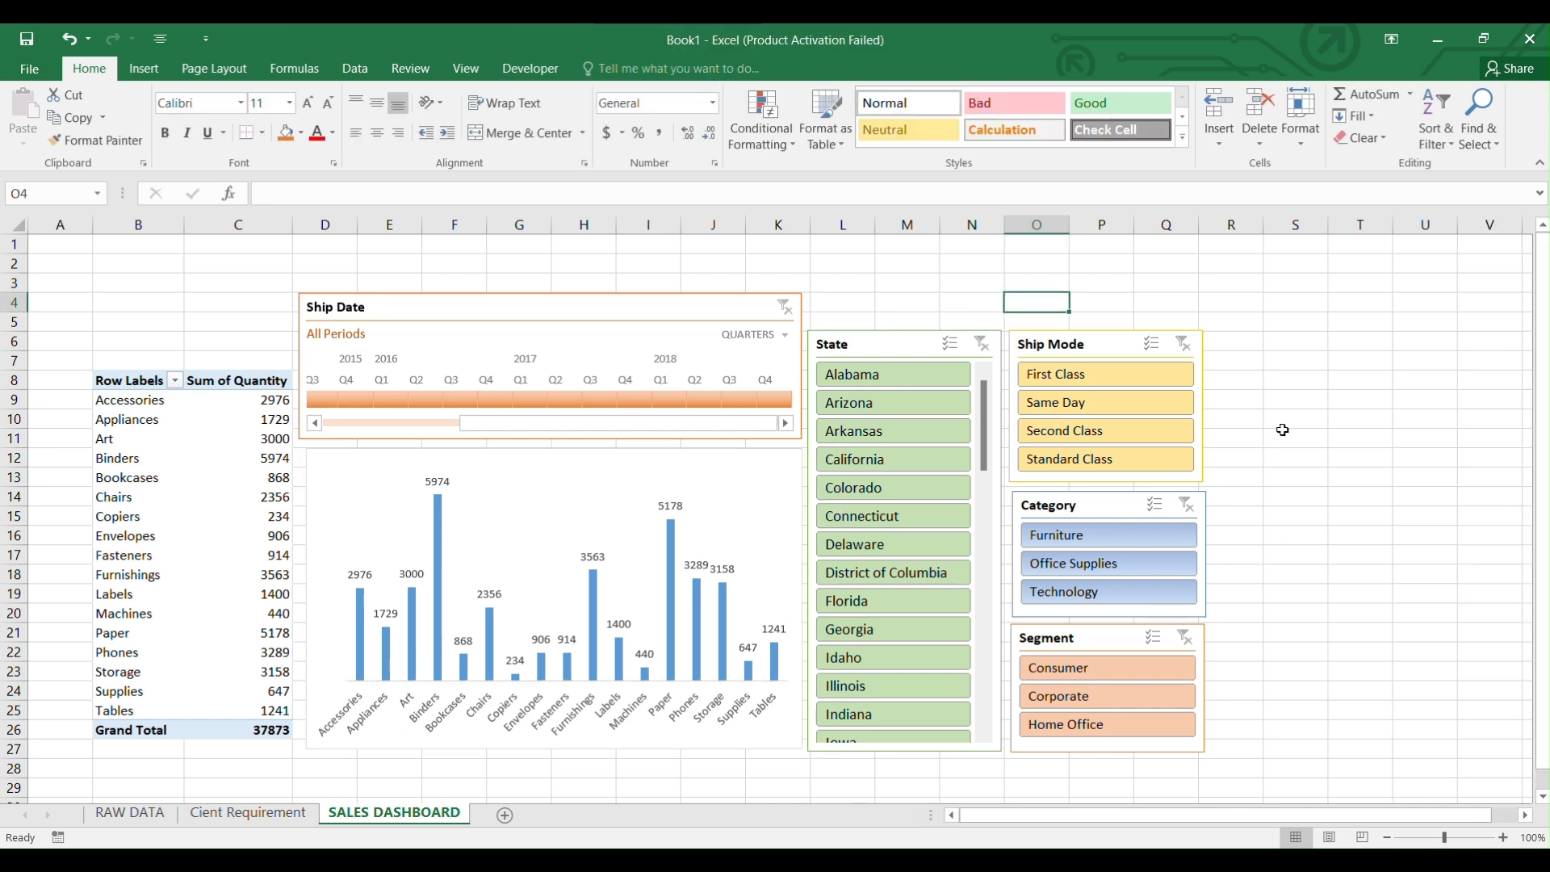
{"action": "scroll", "coordinate": [1282, 429], "scroll_direction": "down", "scroll_amount": 1}
{"action": "scroll", "coordinate": [262, 434], "scroll_direction": "up", "scroll_amount": 1}
Merge and center cells A1:Q2 and enter the title SALES DASHBOARD.
{"action": "left_click_drag", "start_coordinate": [46, 245], "coordinate": [1154, 269]}
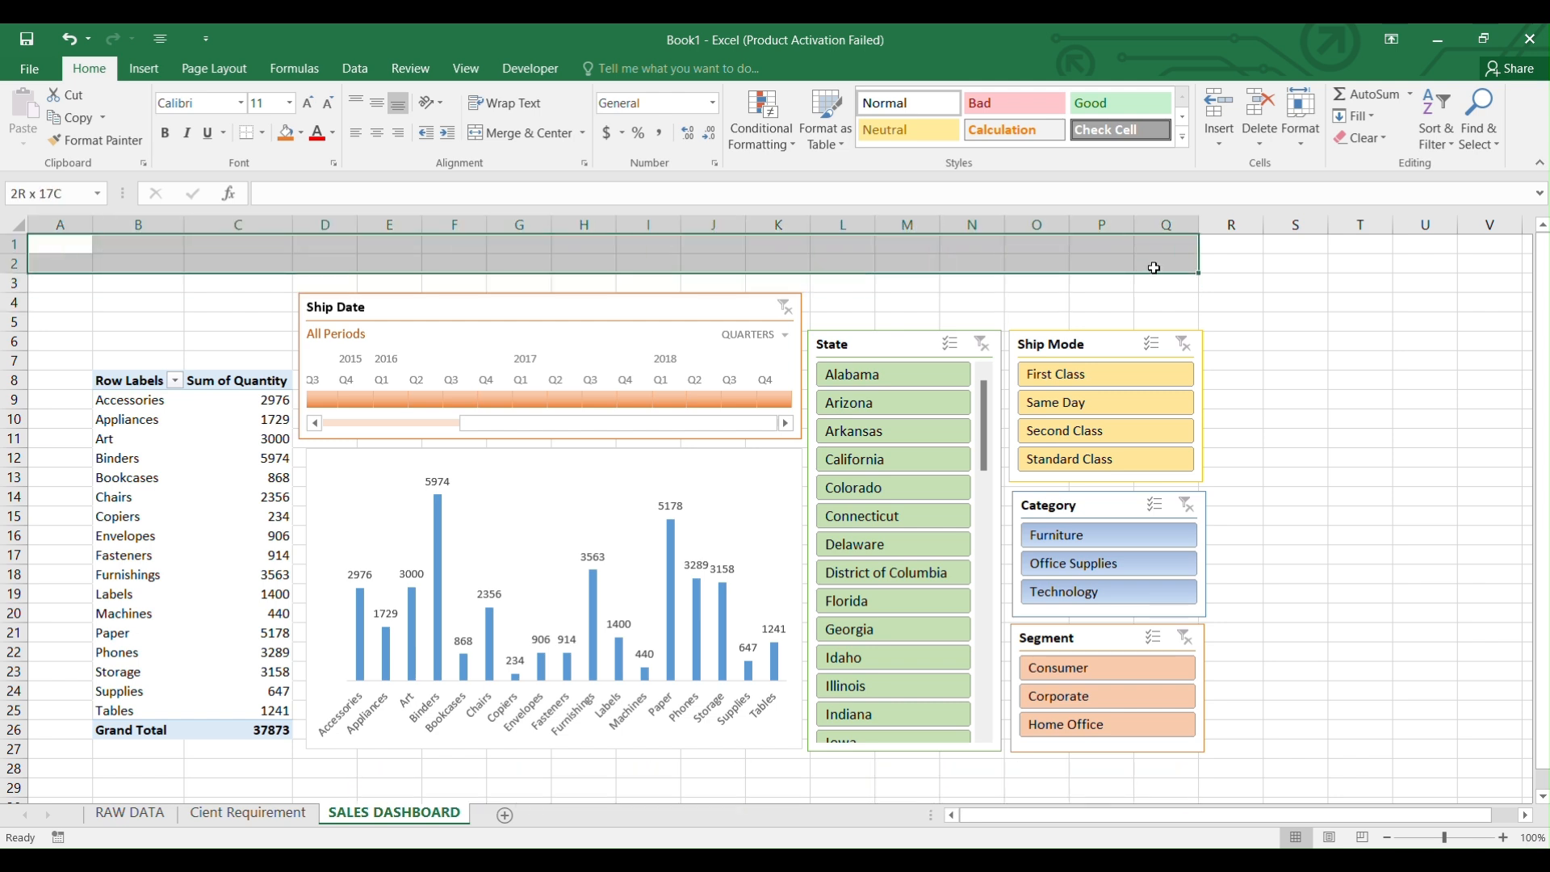
{"action": "left_click", "coordinate": [521, 132]}
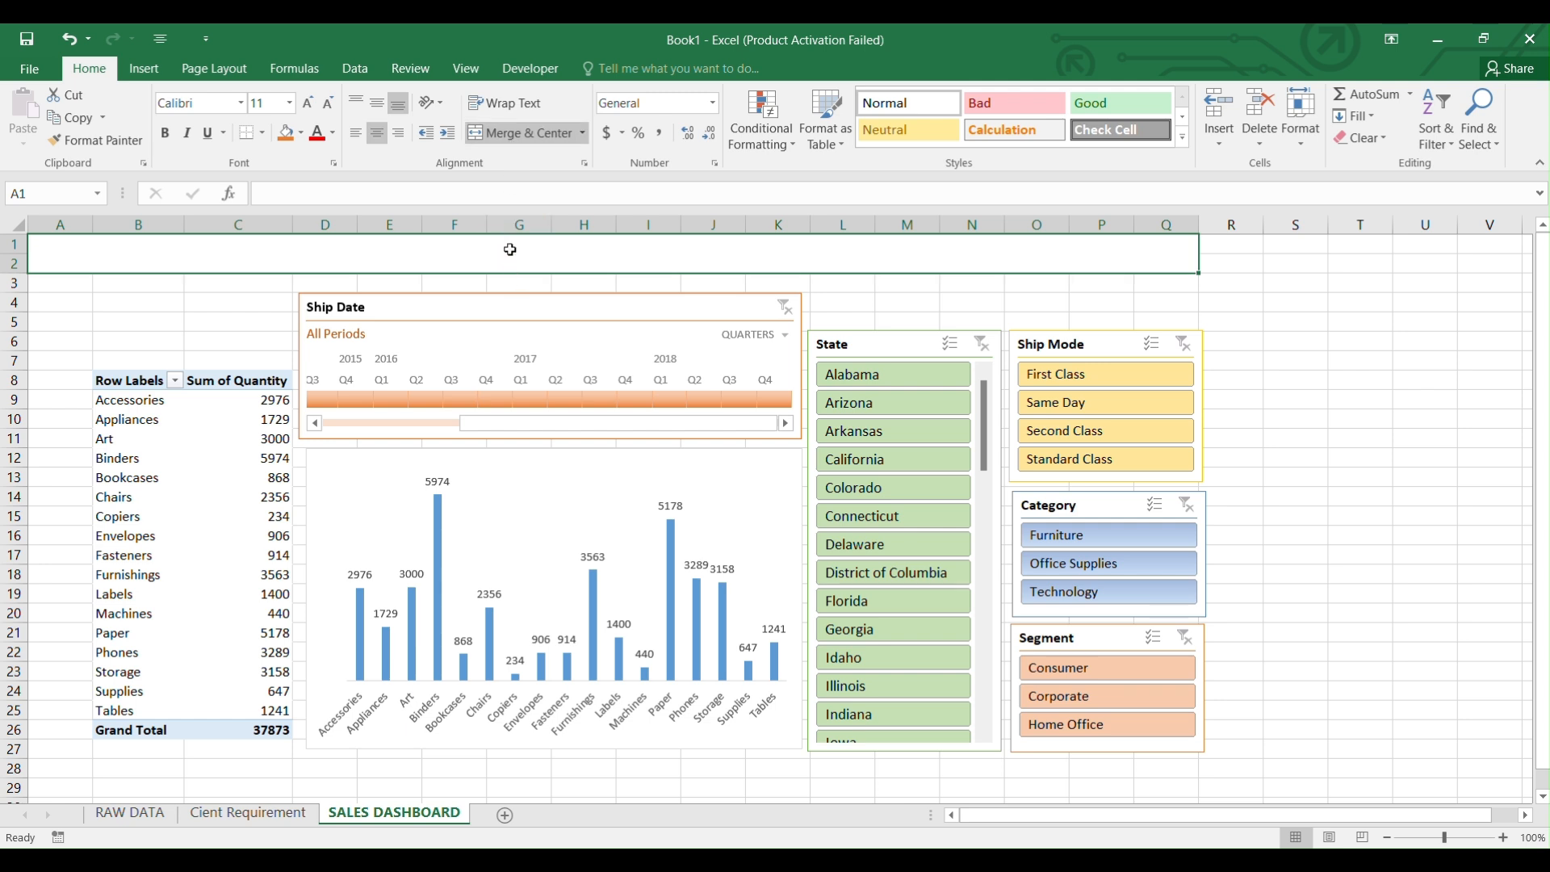
{"action": "type", "text": "S"}
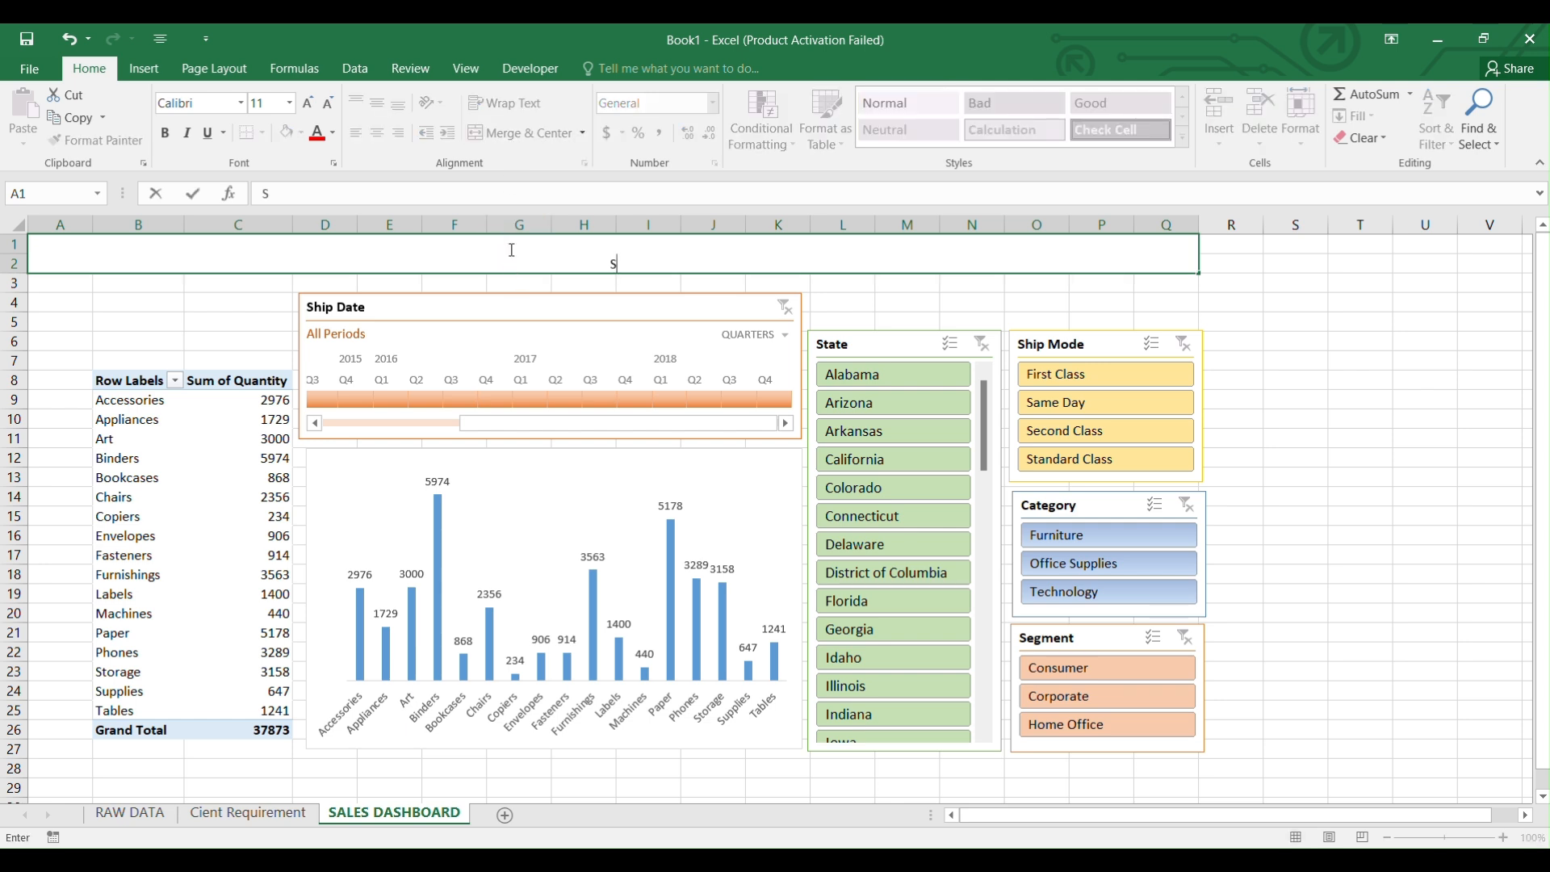
{"action": "type", "text": "ALES DASHBOARD"}
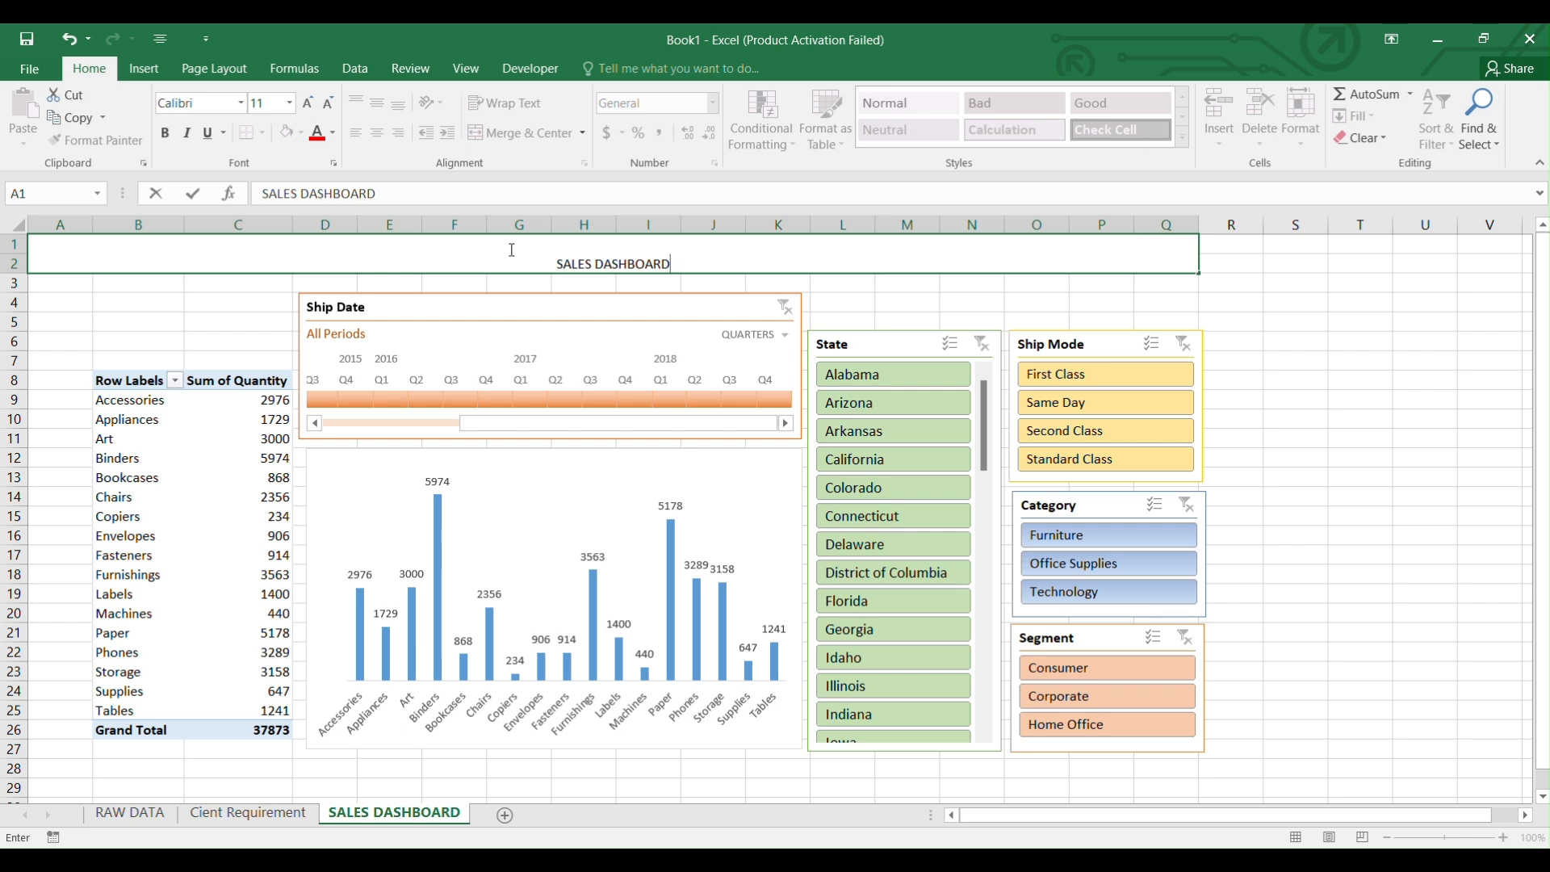
{"action": "left_click", "coordinate": [171, 296]}
Apply a bold heading cell style with a blue bottom border to the SALES DASHBOARD title.
{"action": "left_click", "coordinate": [103, 243]}
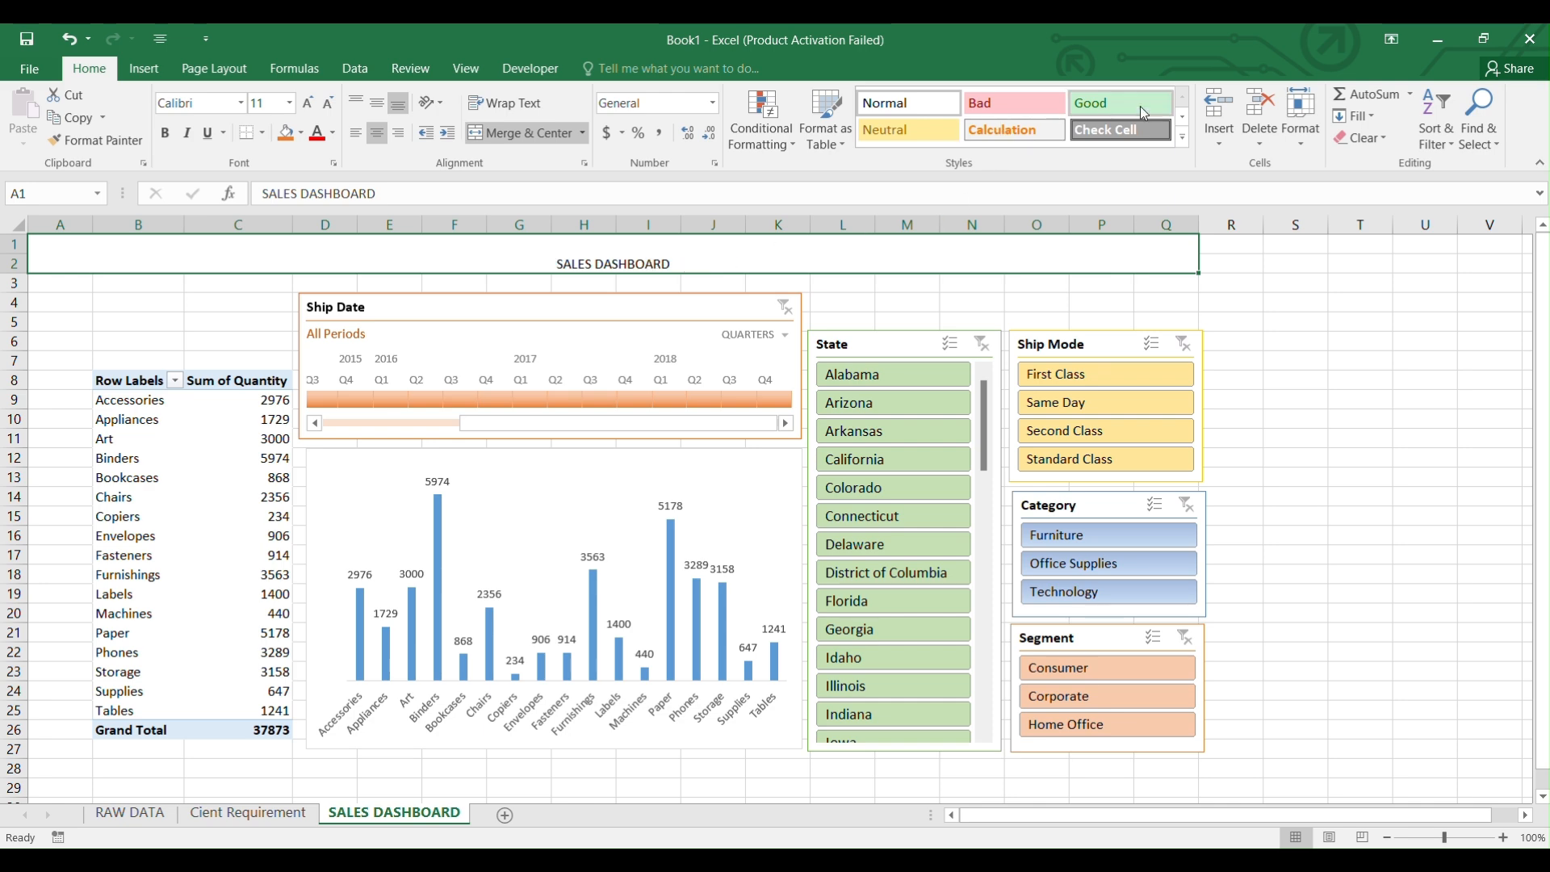
{"action": "left_click", "coordinate": [1182, 137]}
{"action": "left_click", "coordinate": [910, 251]}
{"action": "left_click", "coordinate": [1385, 302]}
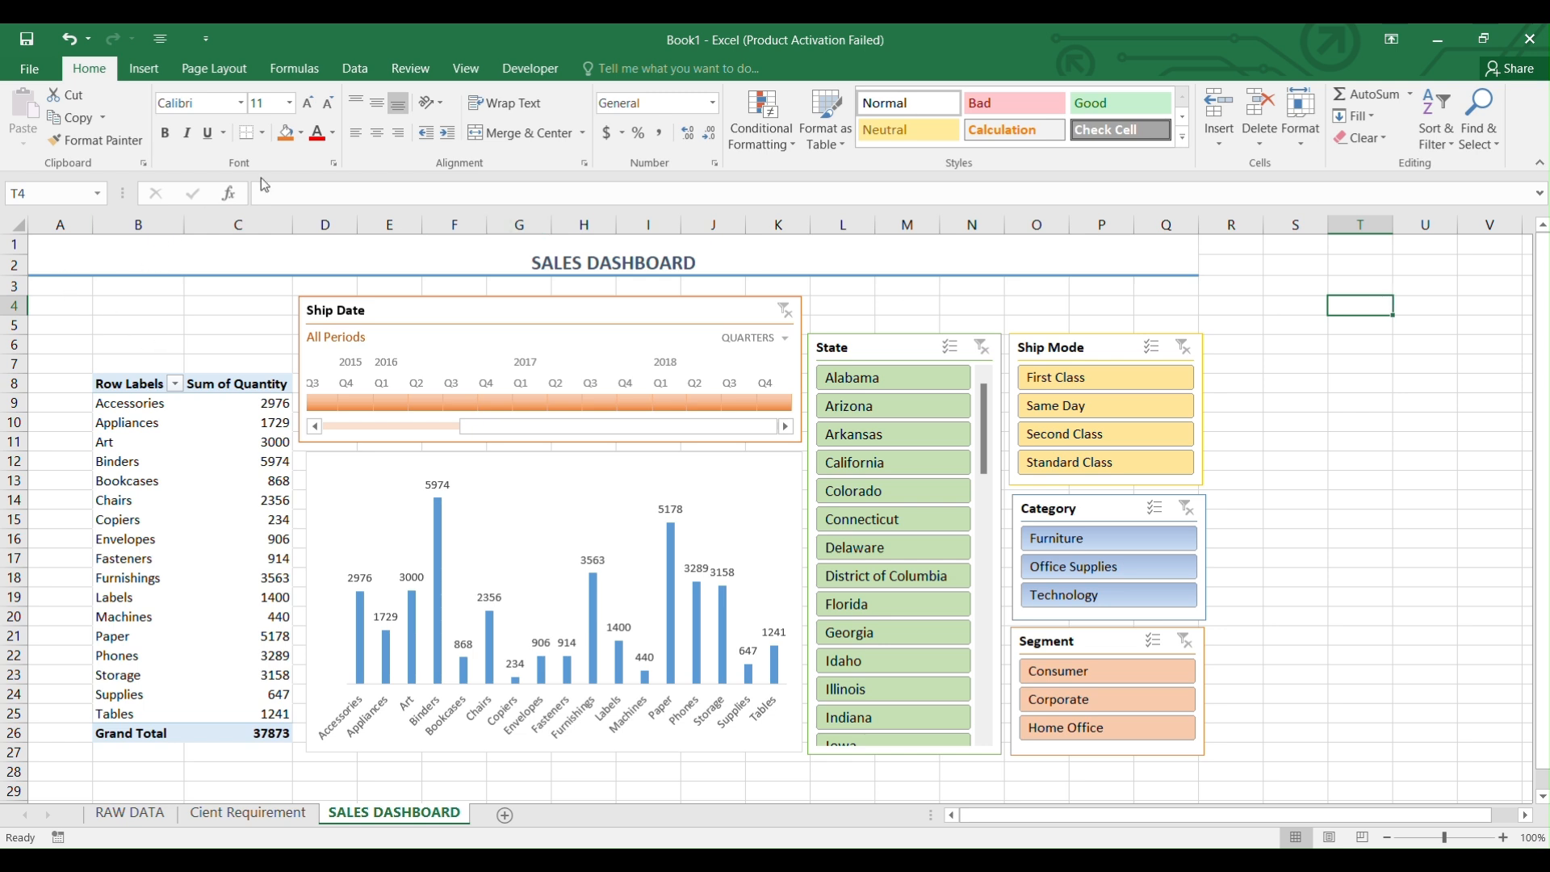
Hide the worksheet gridlines on the dashboard sheet.
{"action": "left_click", "coordinate": [460, 68]}
{"action": "left_click", "coordinate": [211, 133]}
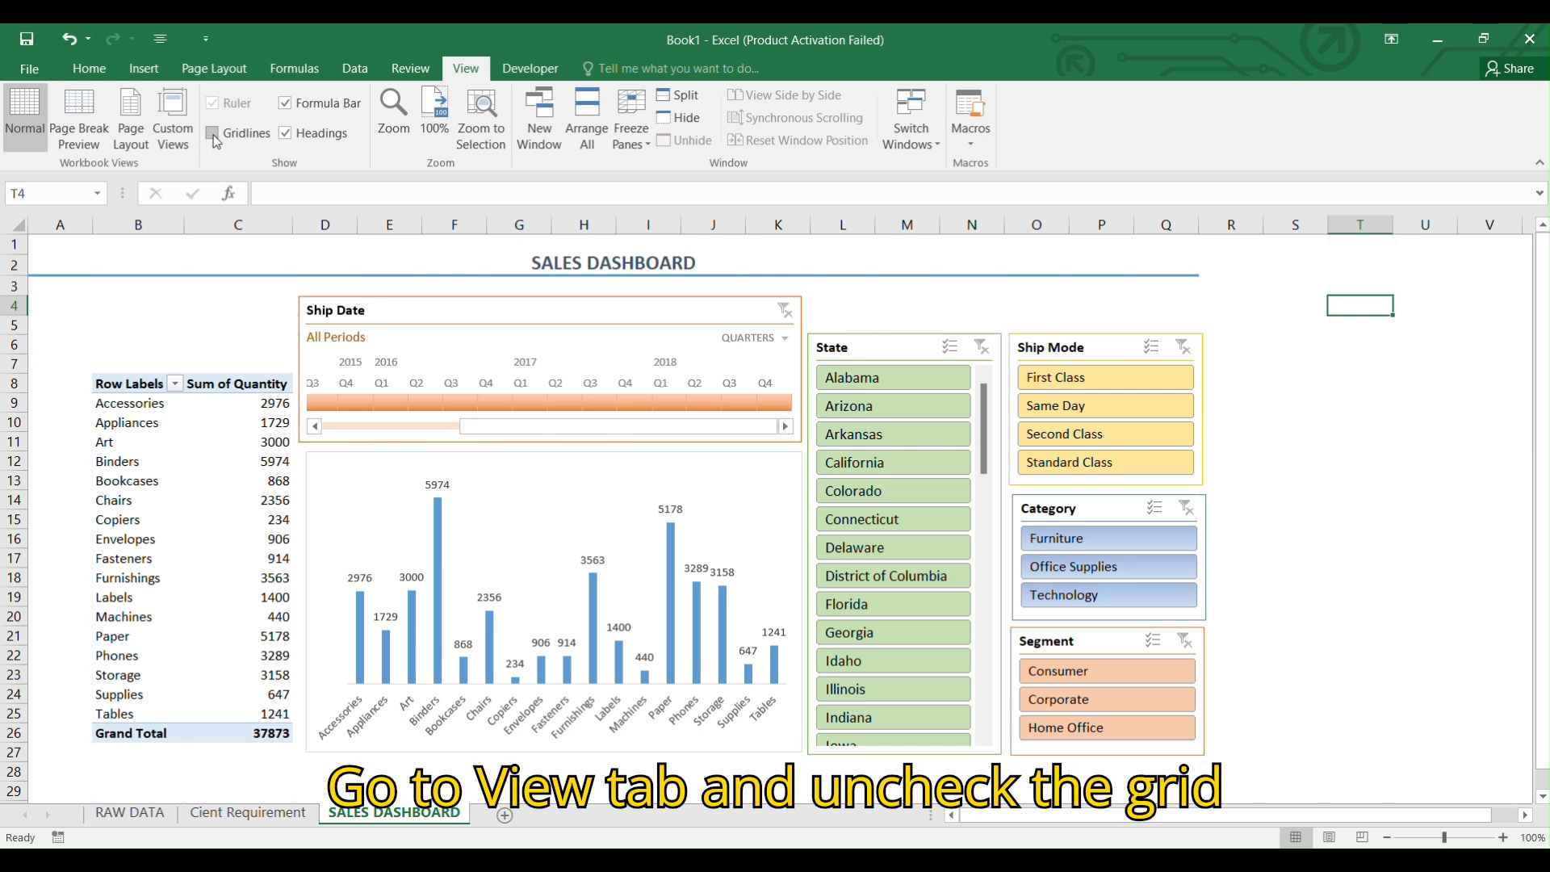
Filter the dashboard to the state Arkansas, the Second Class ship mode and the Technology category using the slicers.
{"action": "scroll", "coordinate": [1310, 419], "scroll_direction": "down", "scroll_amount": 1}
{"action": "left_click", "coordinate": [1309, 419]}
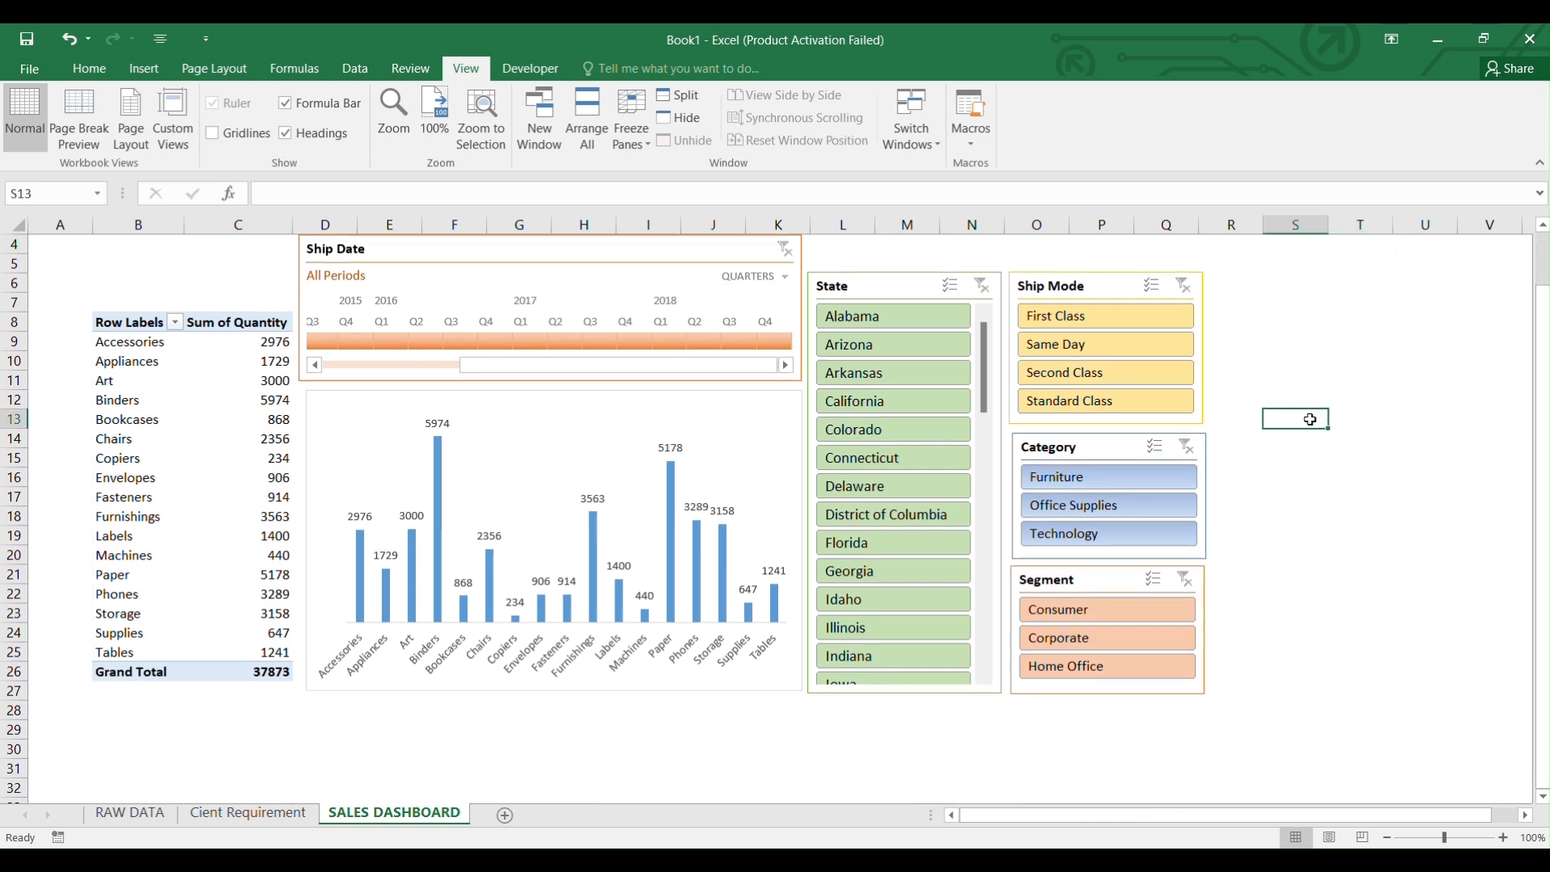
{"action": "scroll", "coordinate": [1310, 419], "scroll_direction": "up", "scroll_amount": 1}
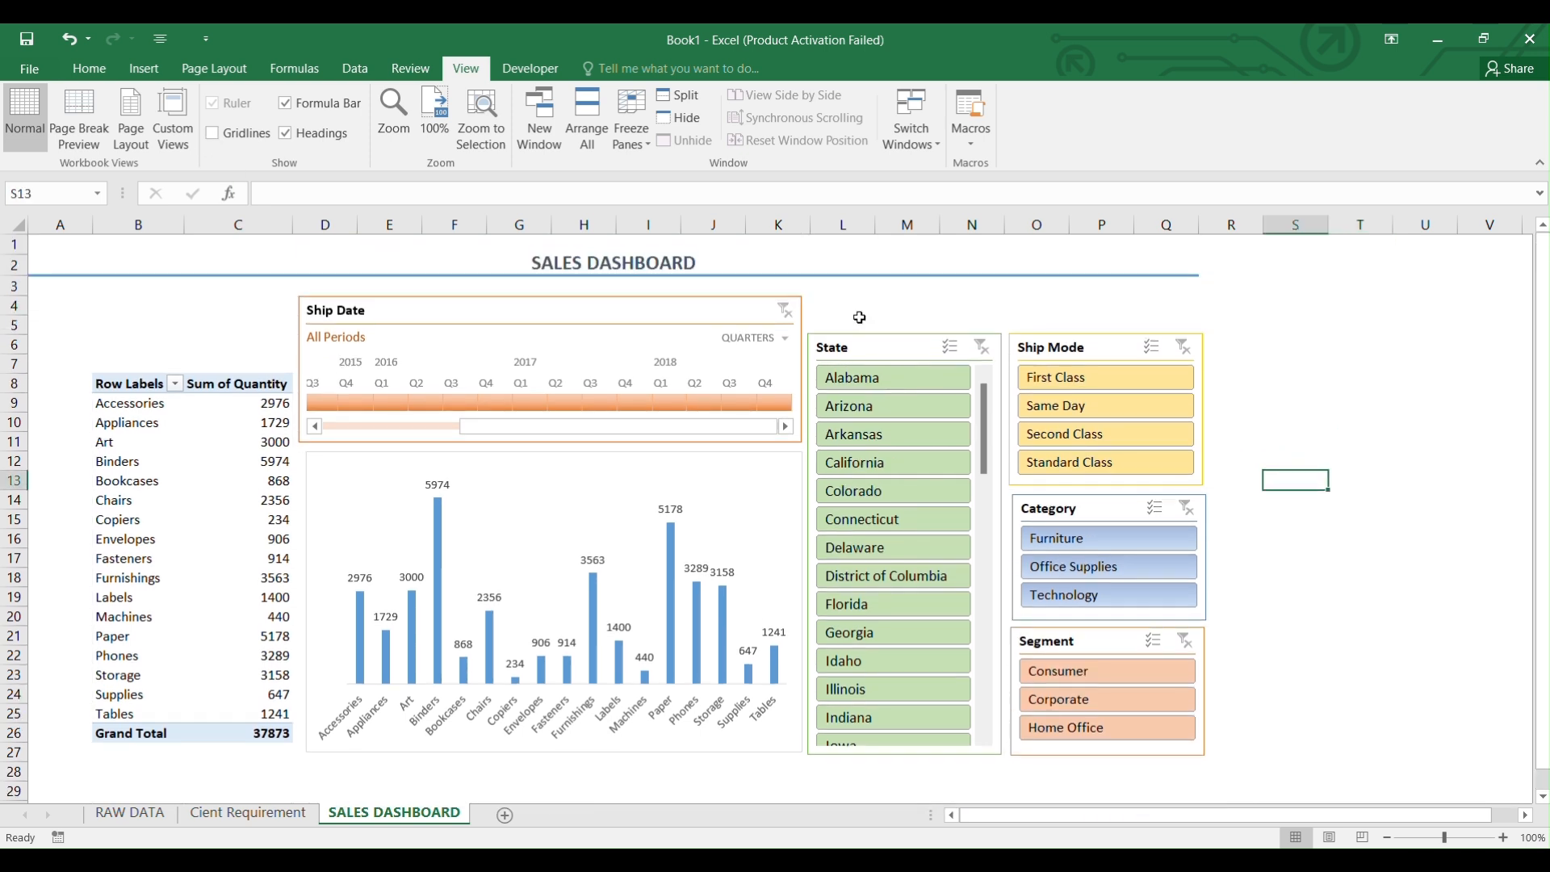
{"action": "left_click", "coordinate": [892, 434]}
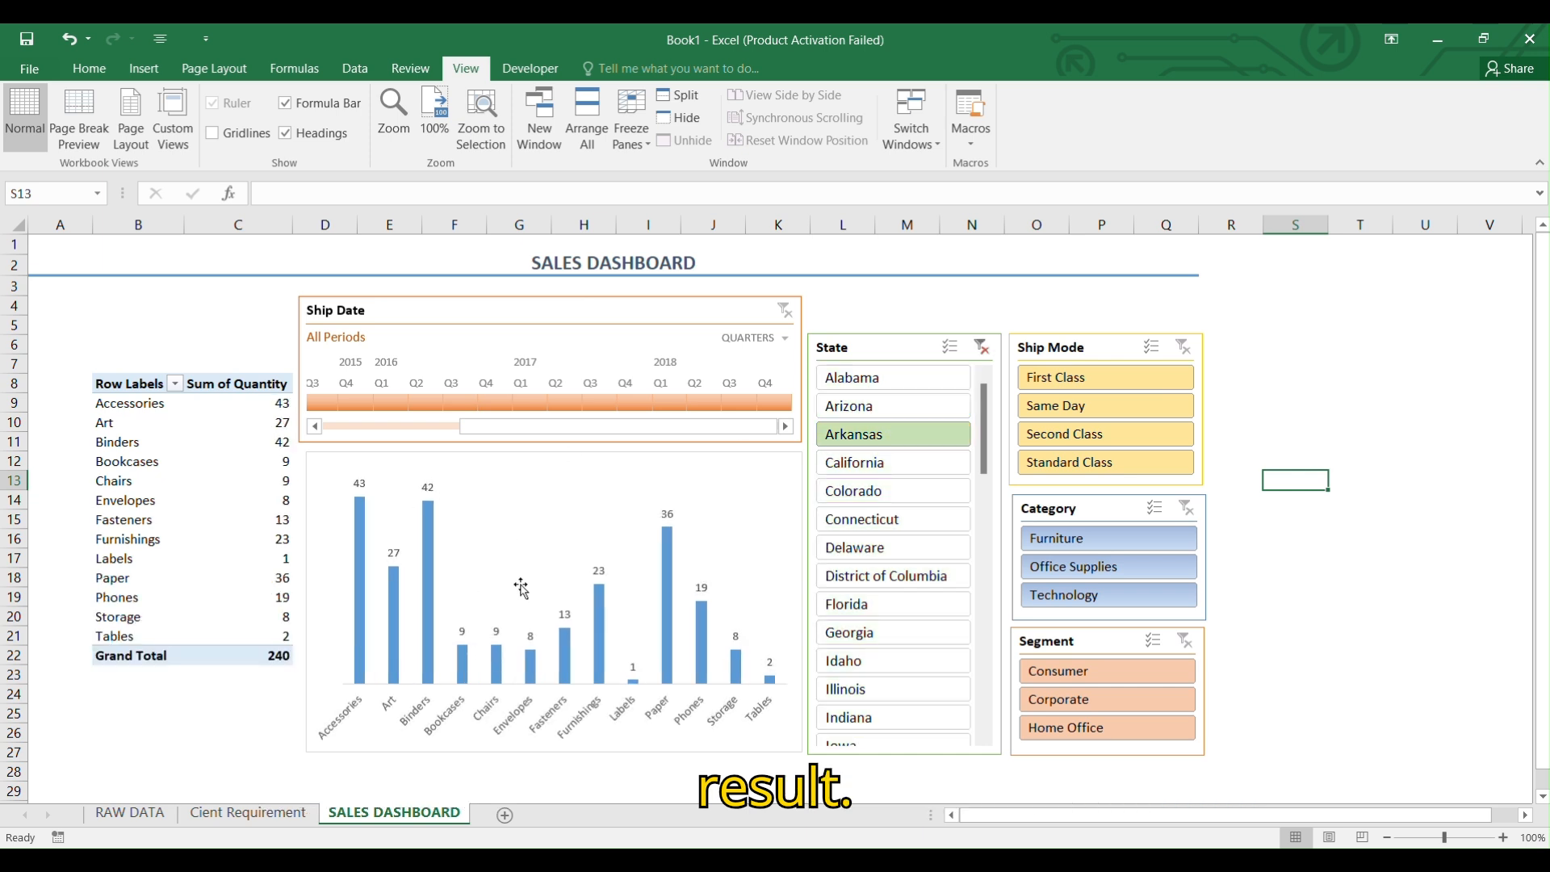
{"action": "left_click", "coordinate": [1090, 433]}
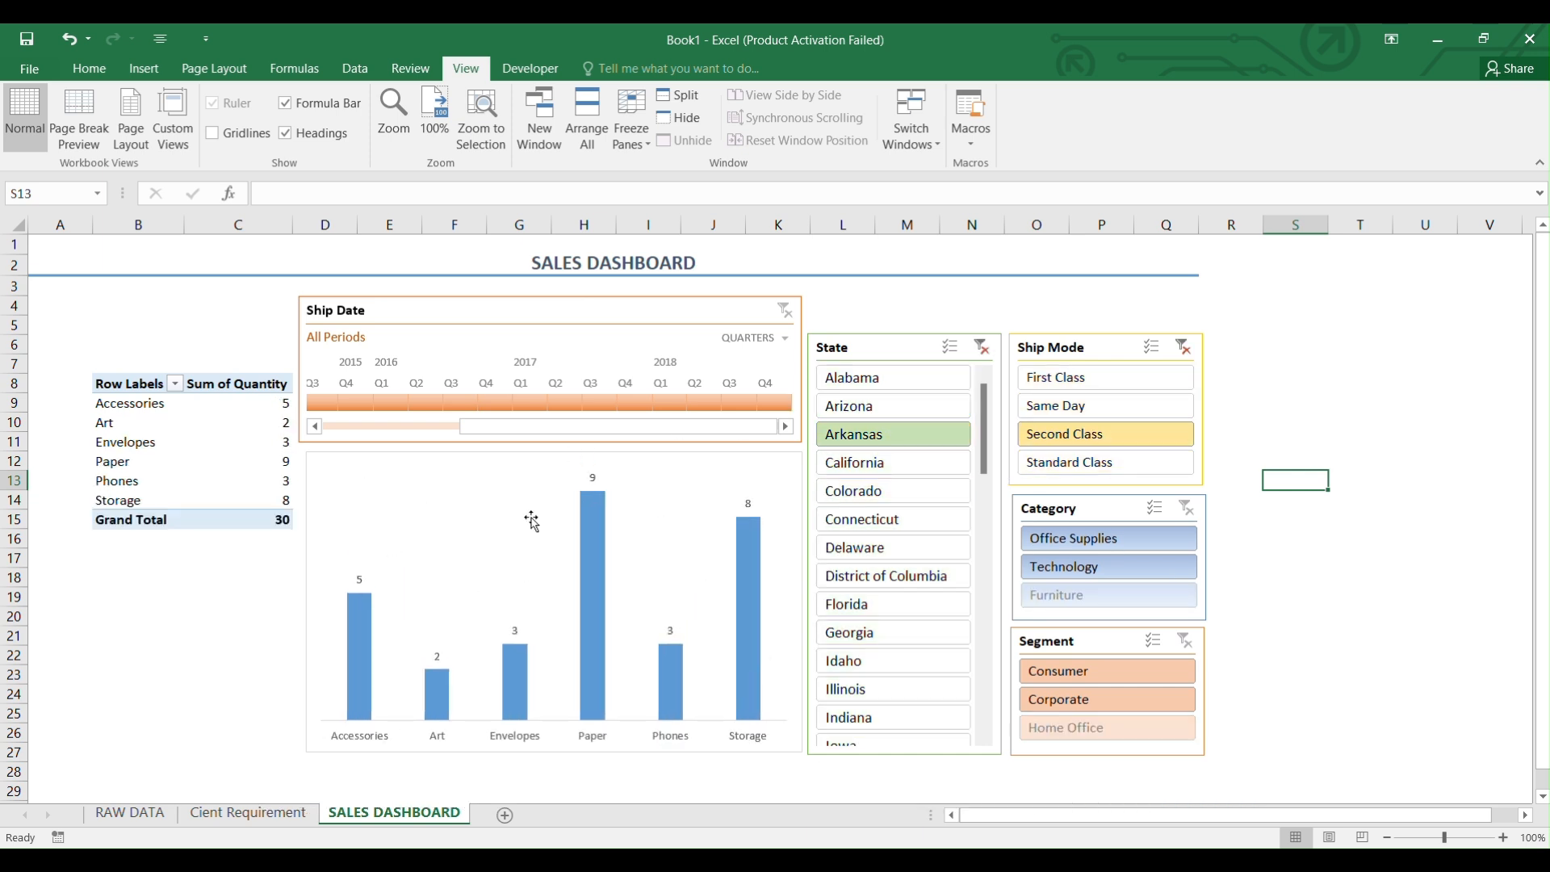
{"action": "left_click", "coordinate": [1074, 574]}
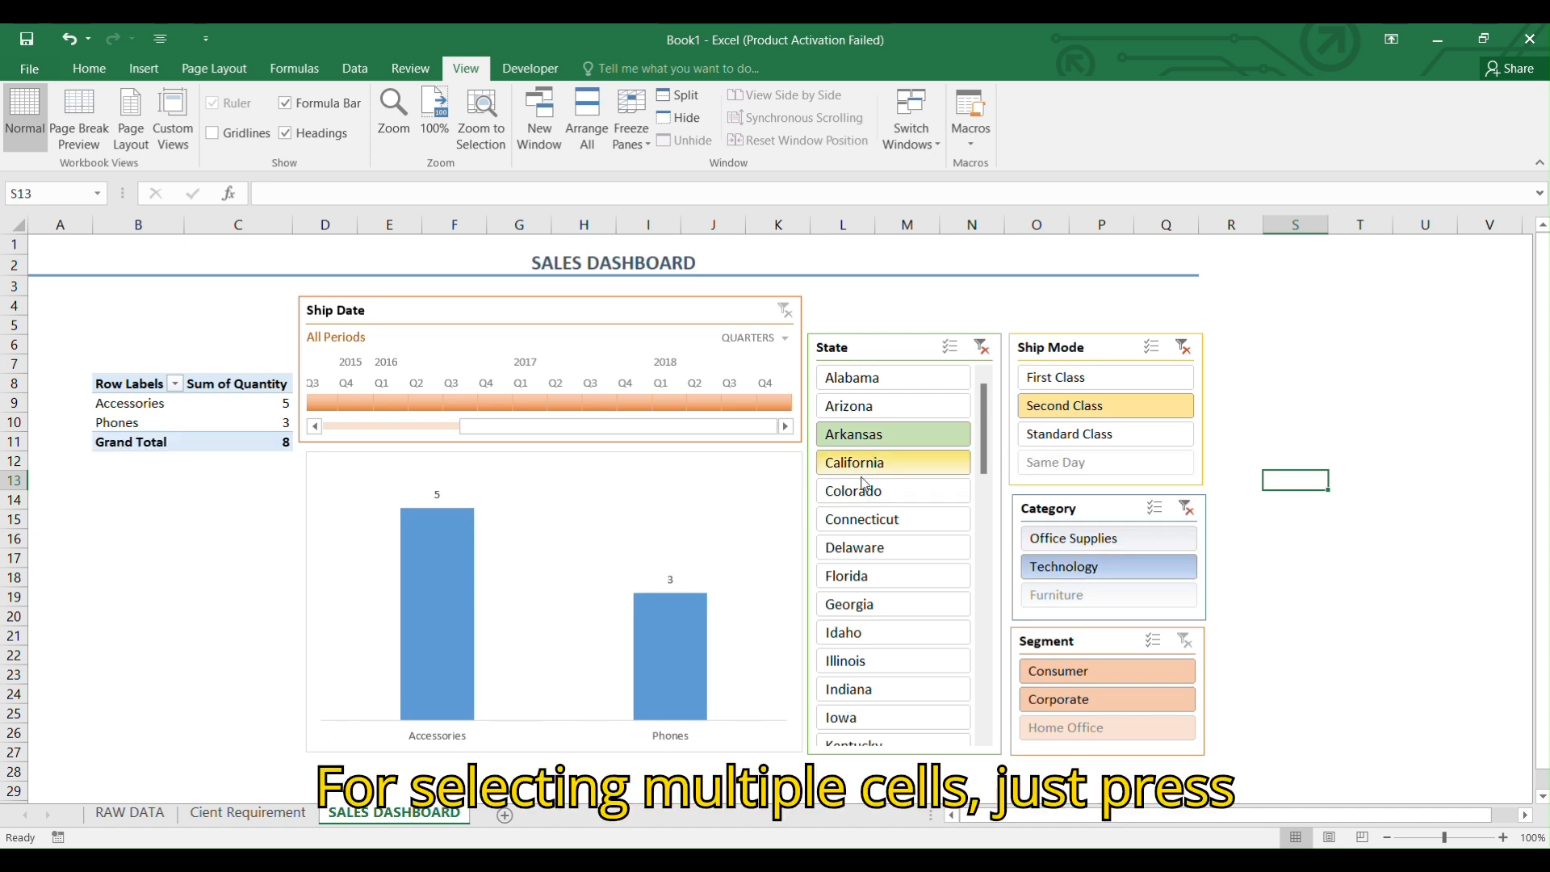
Extend the State slicer selection from Arkansas to include California, Colorado, Connecticut and Delaware.
{"action": "left_click", "coordinate": [865, 477], "text": "shift"}
{"action": "left_click", "coordinate": [868, 492], "text": "shift"}
{"action": "left_click", "coordinate": [870, 521], "text": "shift"}
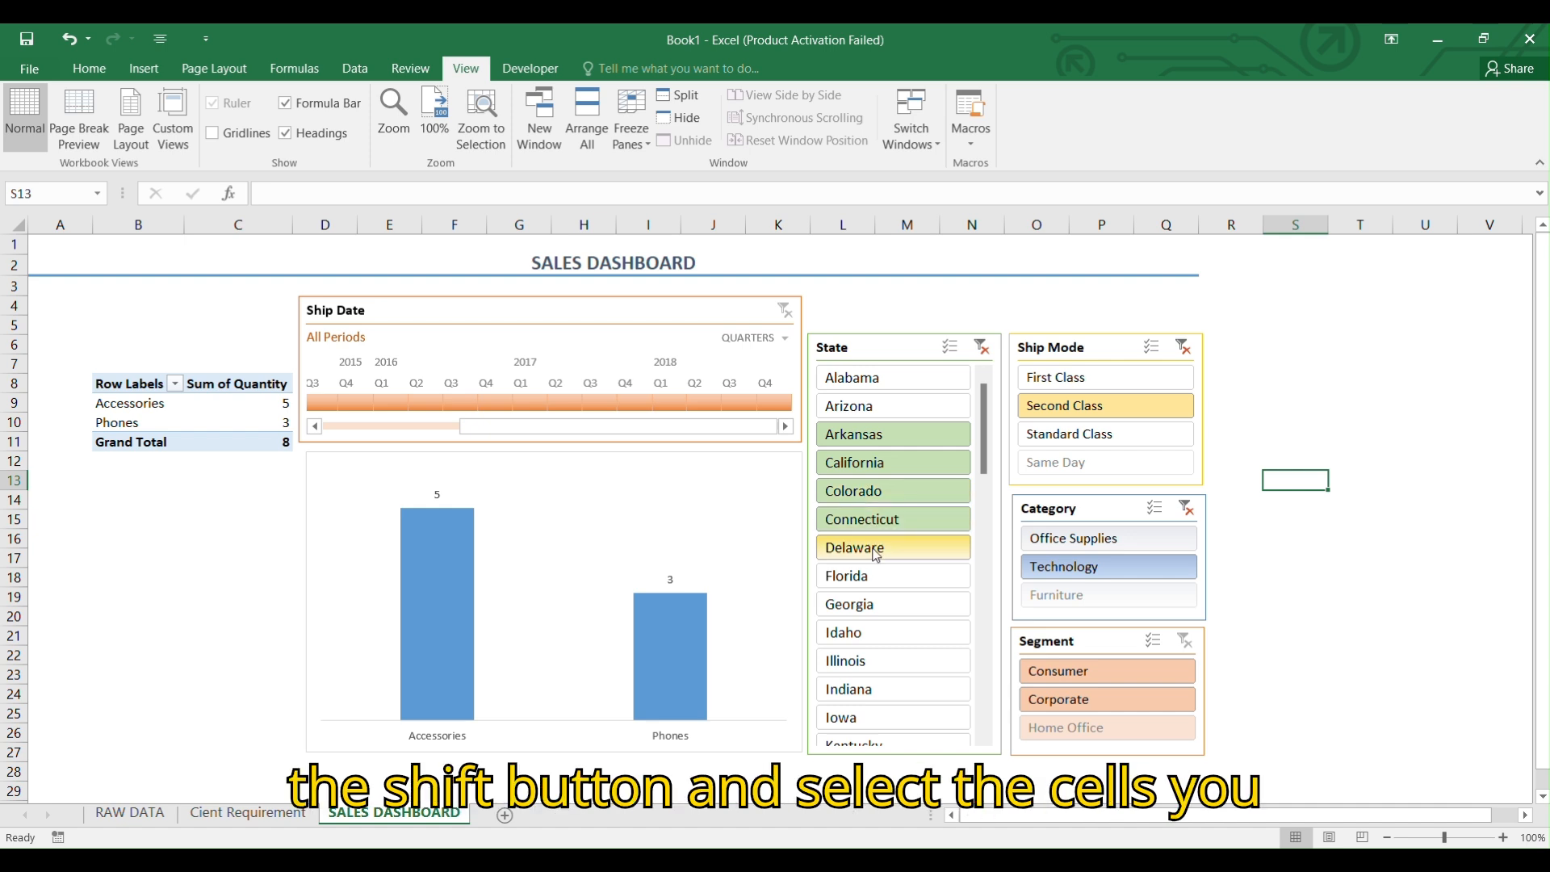
{"action": "left_click", "coordinate": [872, 548], "text": "shift"}
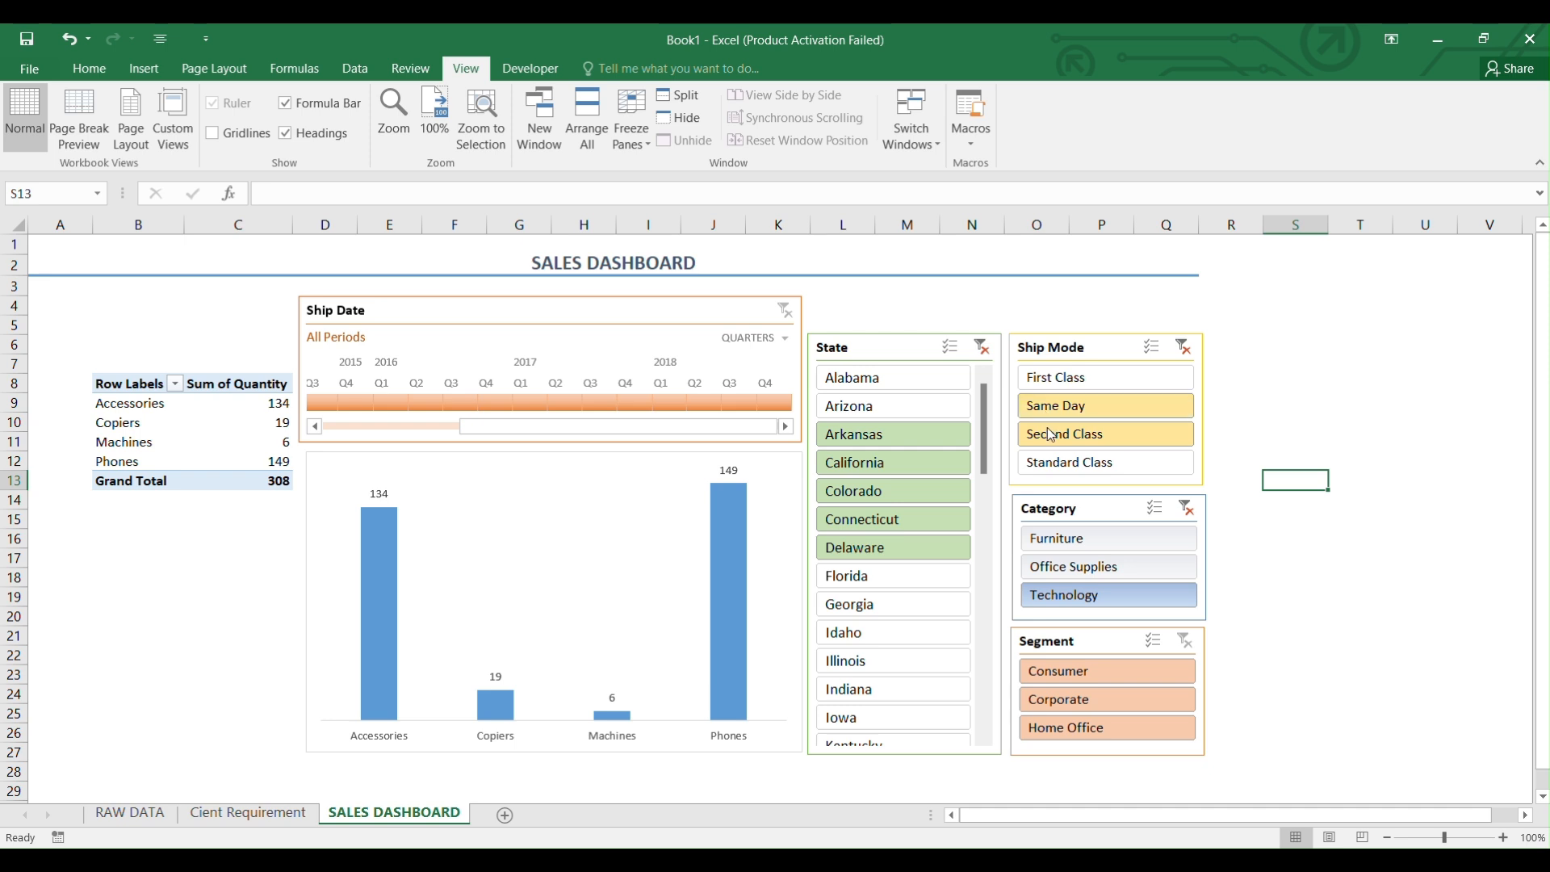
Add Same Day to the Ship Mode filter, switch Category to Office Supplies, and limit Segment to Consumer and Corporate.
{"action": "left_click", "coordinate": [1048, 410], "text": "shift"}
{"action": "left_click", "coordinate": [1086, 569]}
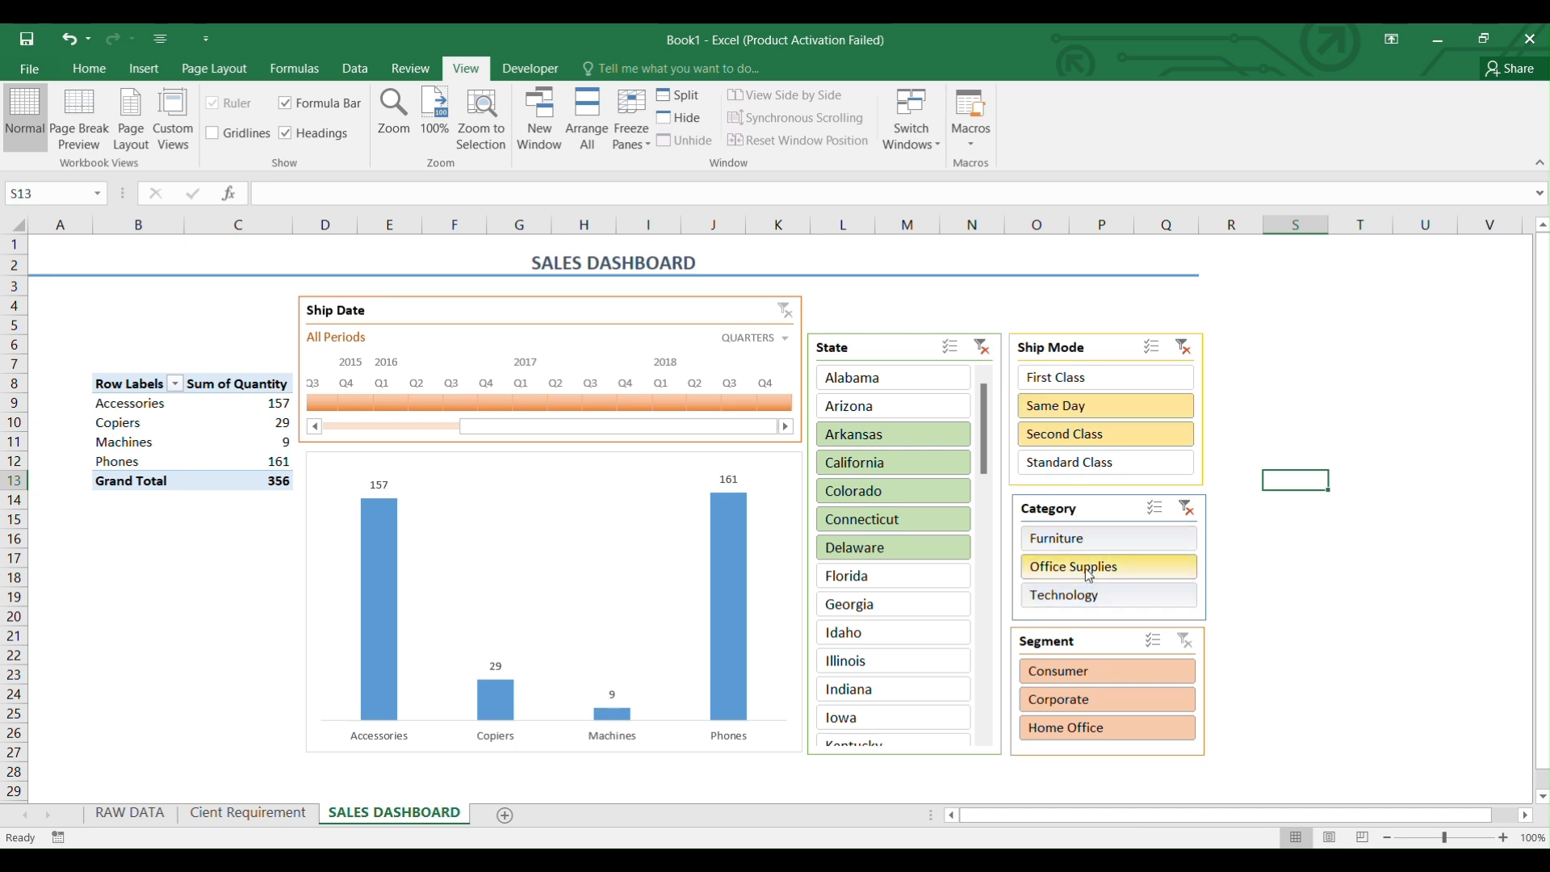
{"action": "left_click_drag", "start_coordinate": [1087, 675], "coordinate": [1090, 700]}
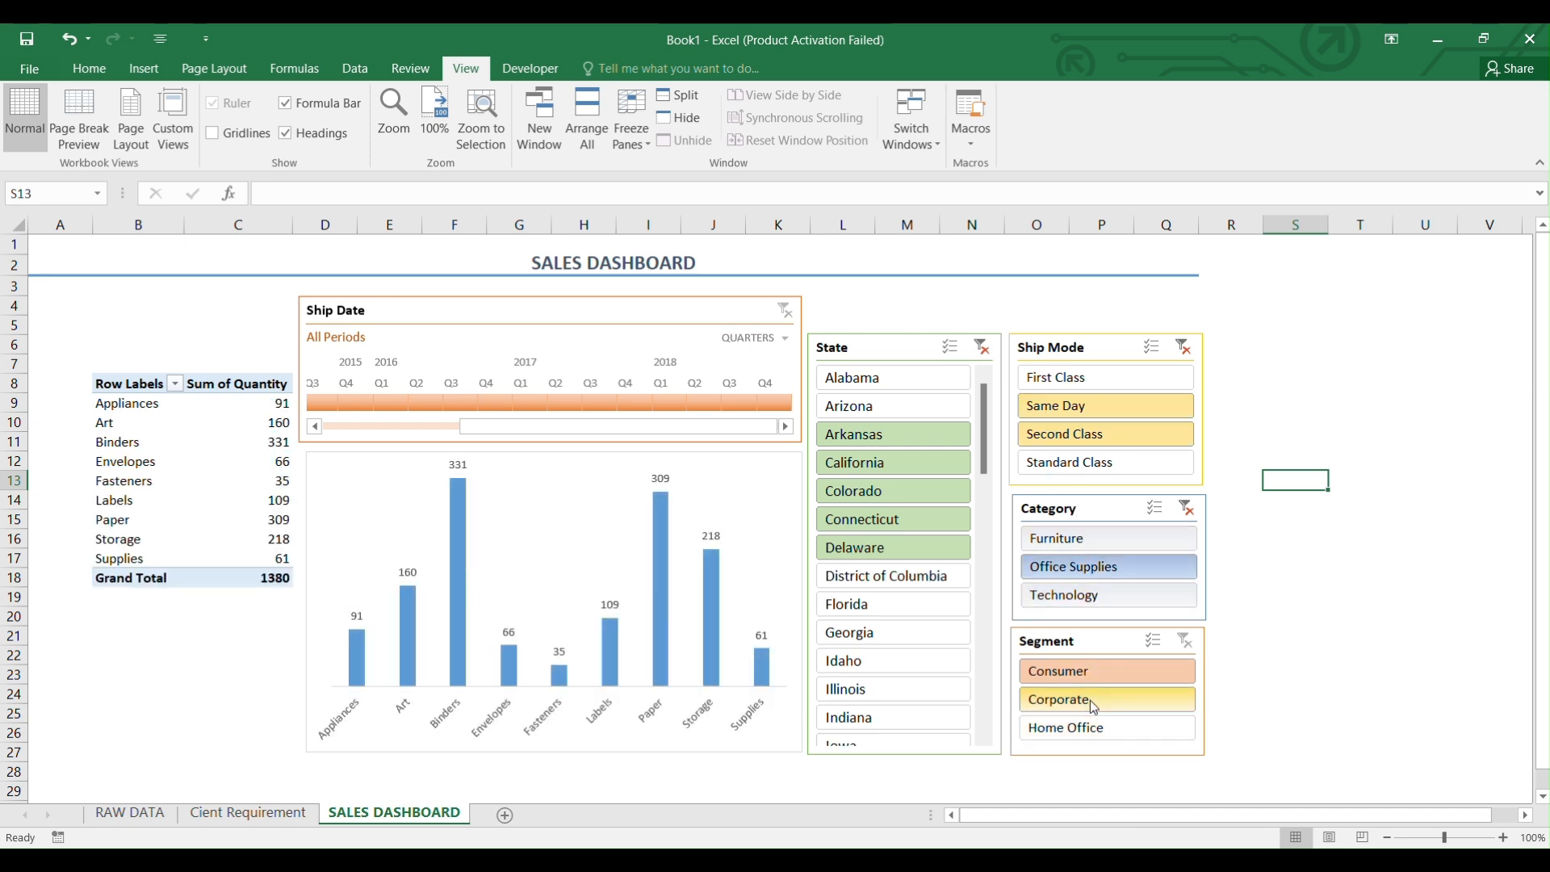